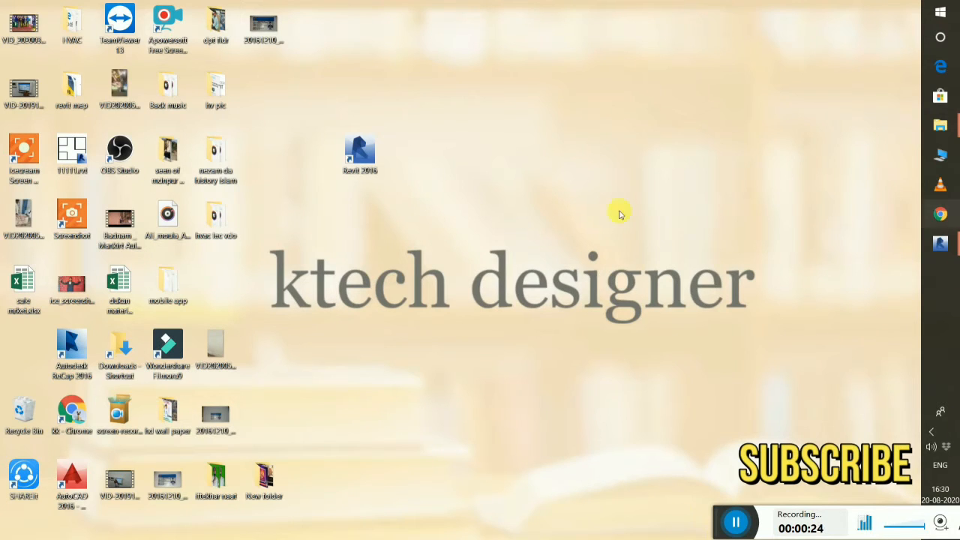
- Switch to the already running Autodesk Revit 2016 window showing its recent files page
{"action": "left_click", "coordinate": [941, 243]}
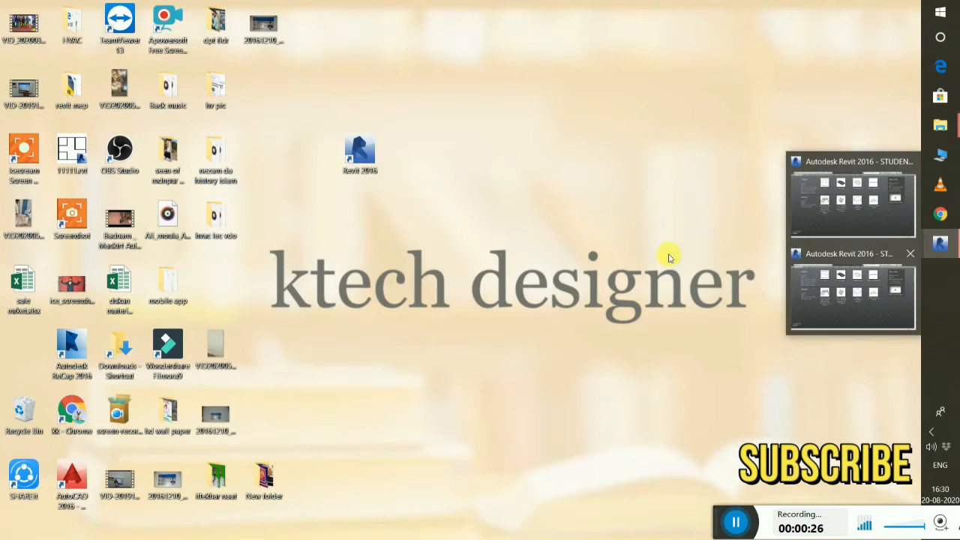
{"action": "left_click", "coordinate": [820, 214]}
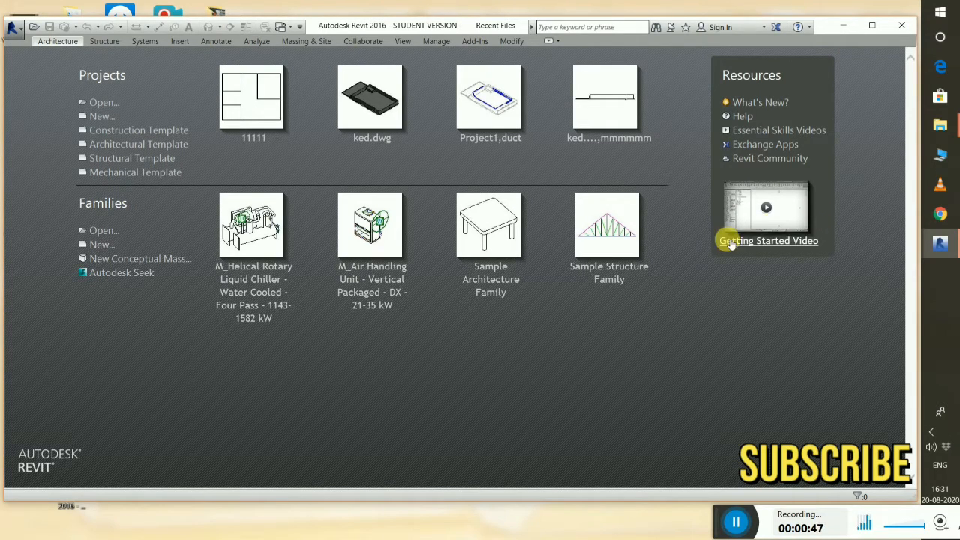
{"action": "left_click_drag", "start_coordinate": [717, 524], "coordinate": [792, 535]}
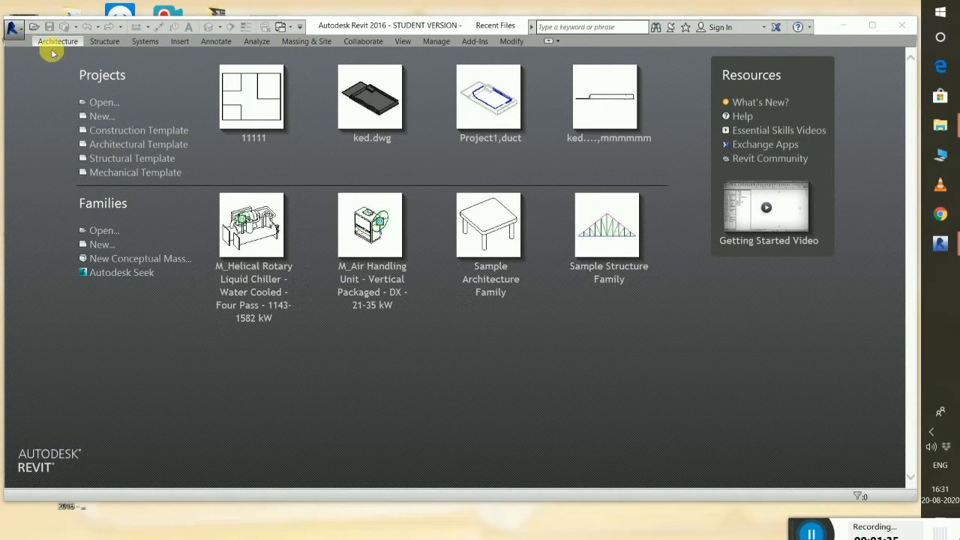
{"action": "left_click", "coordinate": [13, 28]}
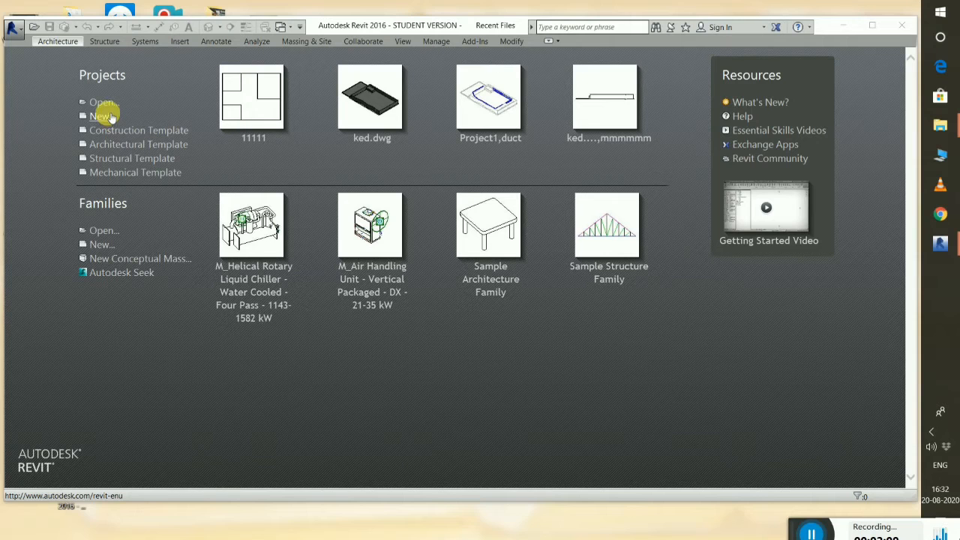
{"action": "left_click", "coordinate": [12, 33]}
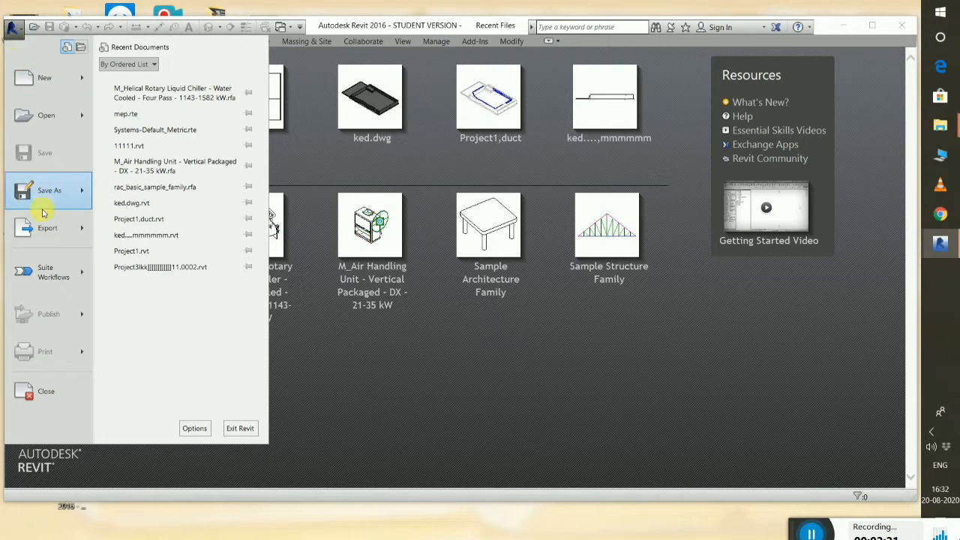
{"action": "left_click", "coordinate": [48, 115]}
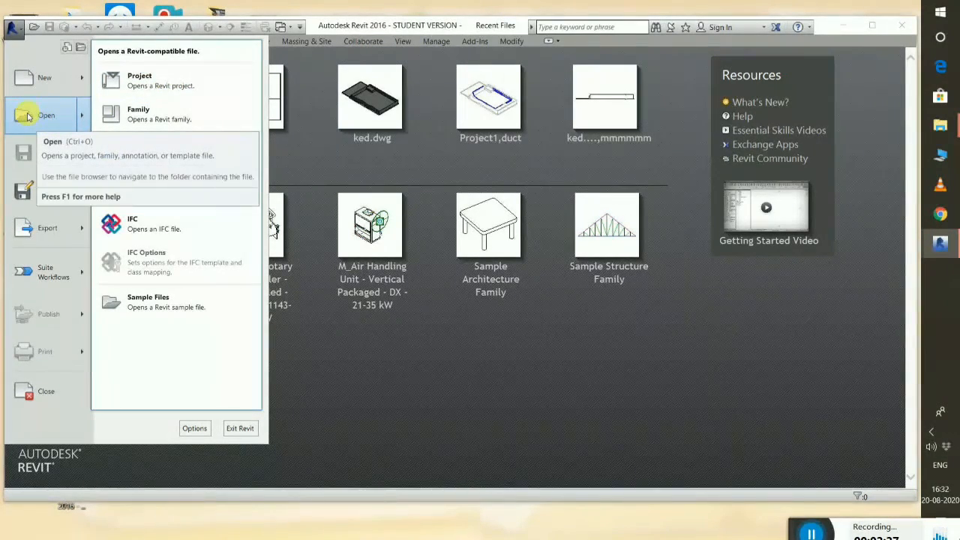
{"action": "left_click", "coordinate": [346, 147]}
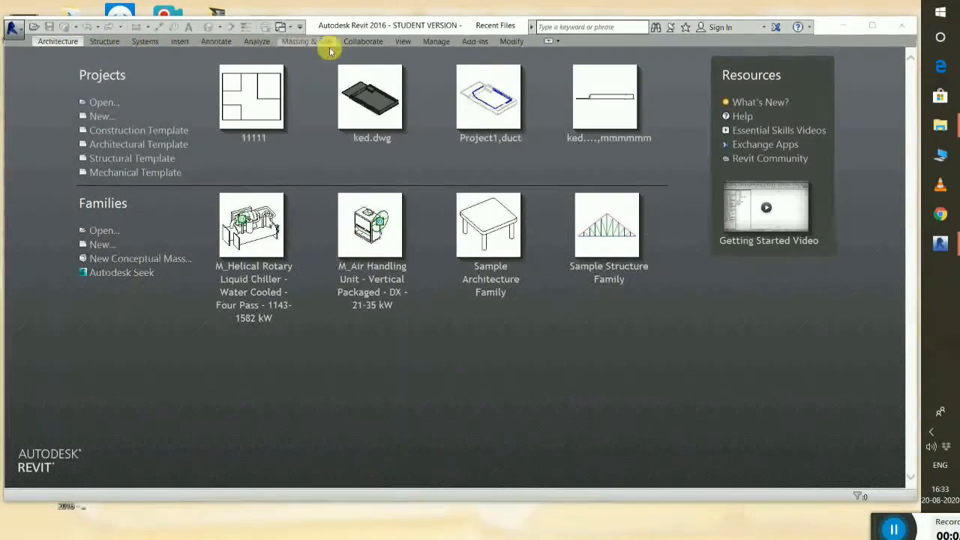
{"action": "left_click", "coordinate": [579, 30]}
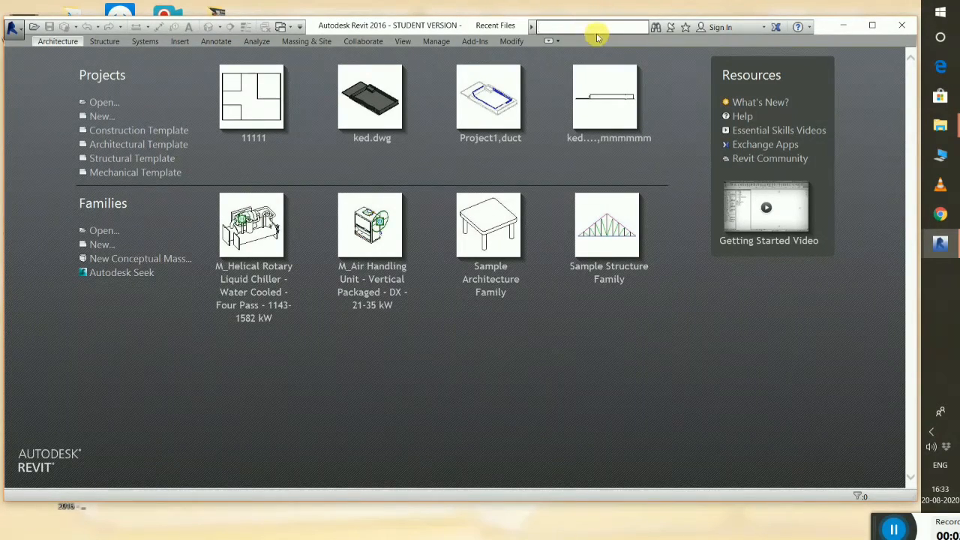
{"action": "left_click", "coordinate": [893, 526]}
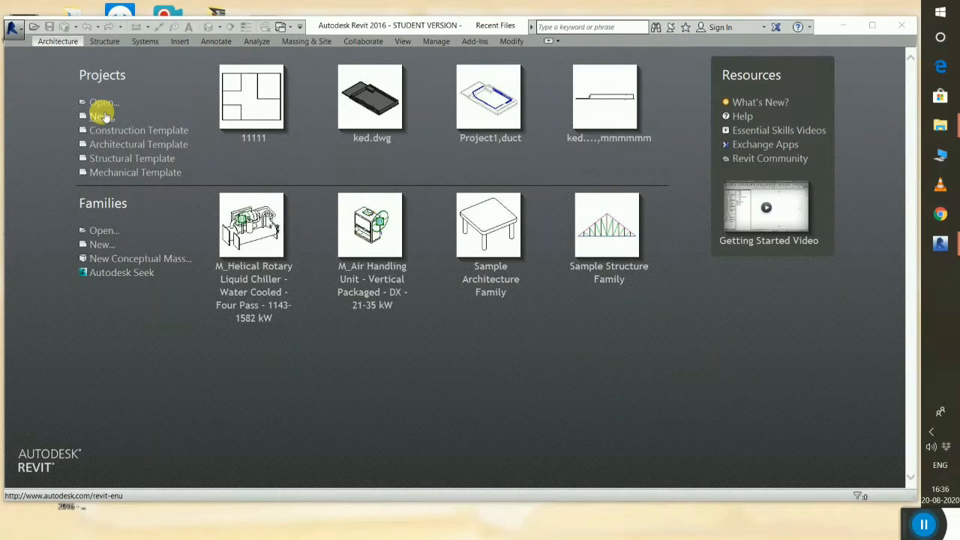
- Create a new project from the DefaultMetric.rte template in the US Metric templates folder
{"action": "left_click", "coordinate": [99, 118]}
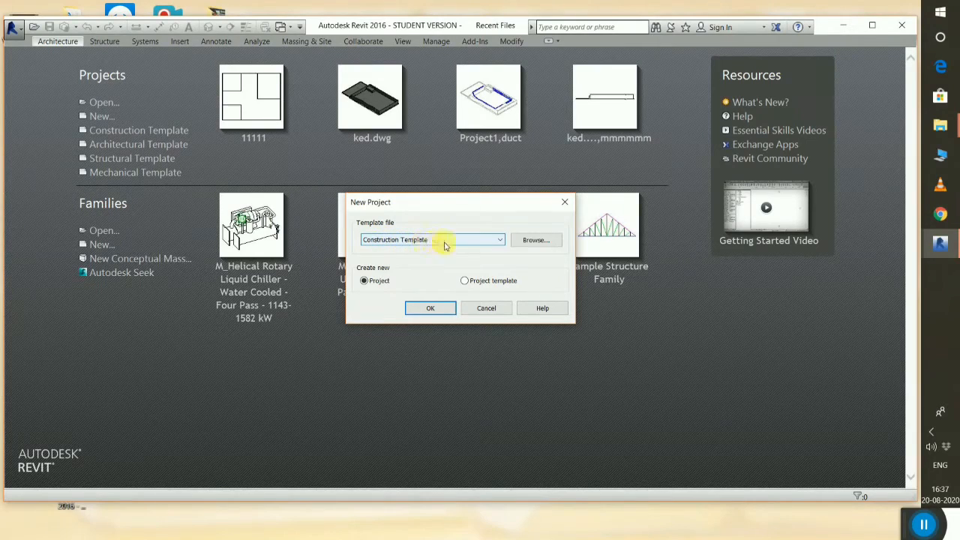
{"action": "left_click", "coordinate": [527, 248]}
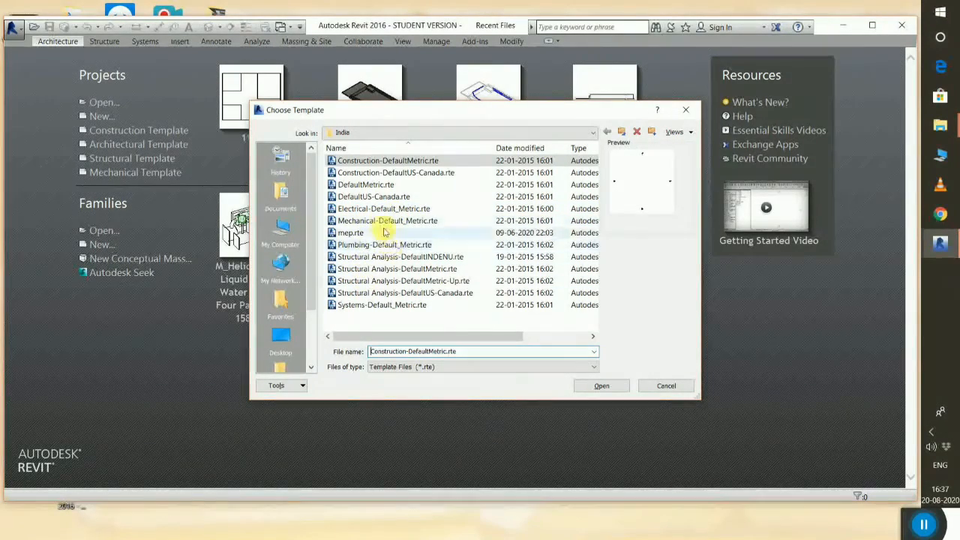
{"action": "left_click", "coordinate": [368, 187]}
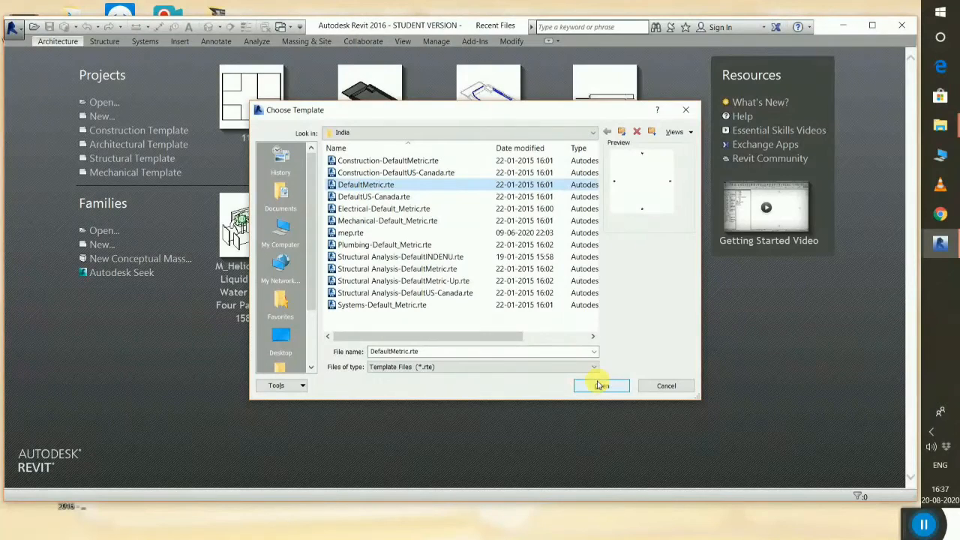
{"action": "left_click", "coordinate": [622, 132]}
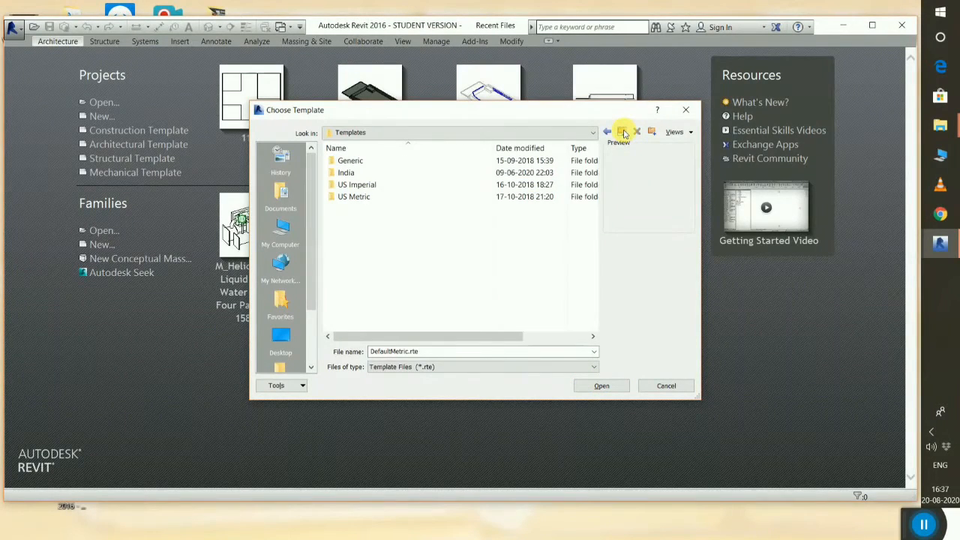
{"action": "double_click", "coordinate": [423, 197]}
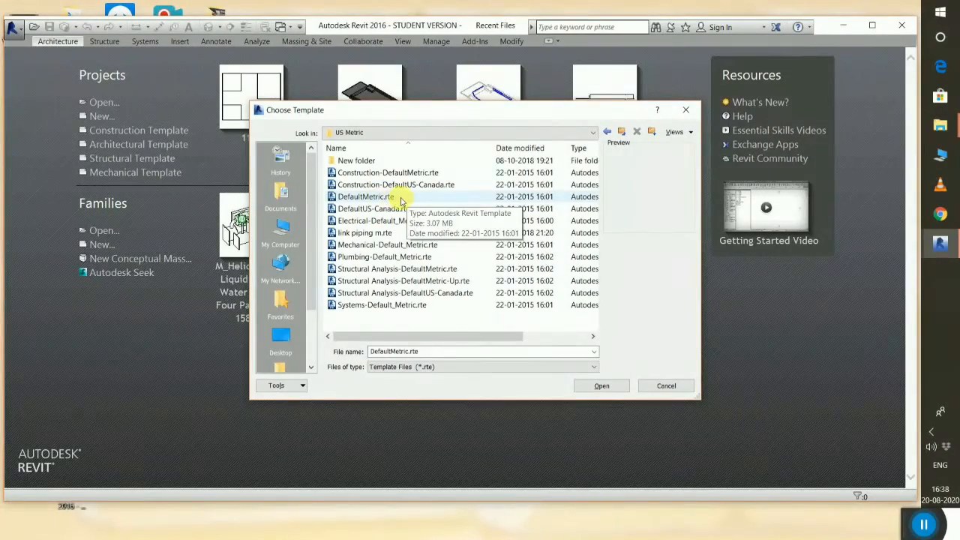
{"action": "left_click", "coordinate": [405, 198]}
{"action": "left_click", "coordinate": [600, 386]}
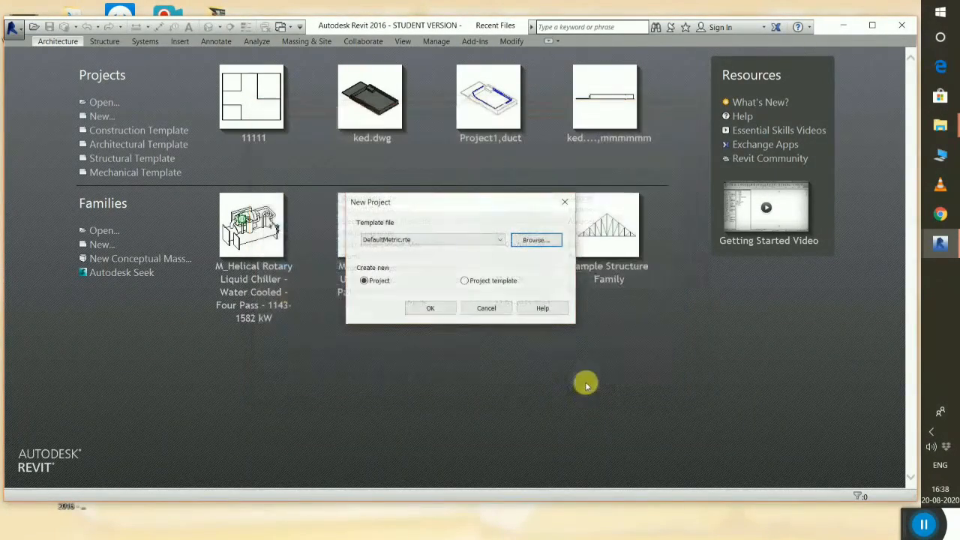
{"action": "left_click", "coordinate": [430, 308]}
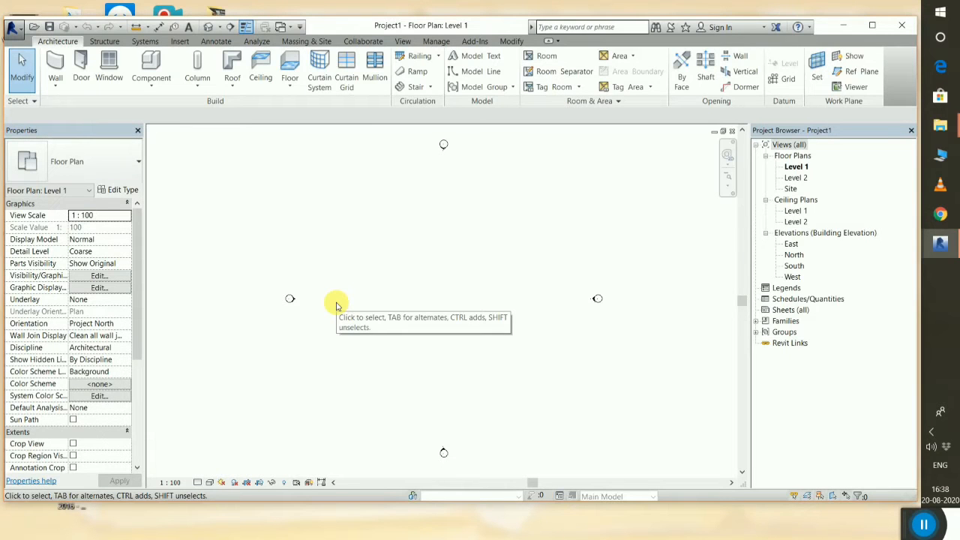
{"action": "scroll", "coordinate": [477, 288], "scroll_direction": "up", "scroll_amount": 1}
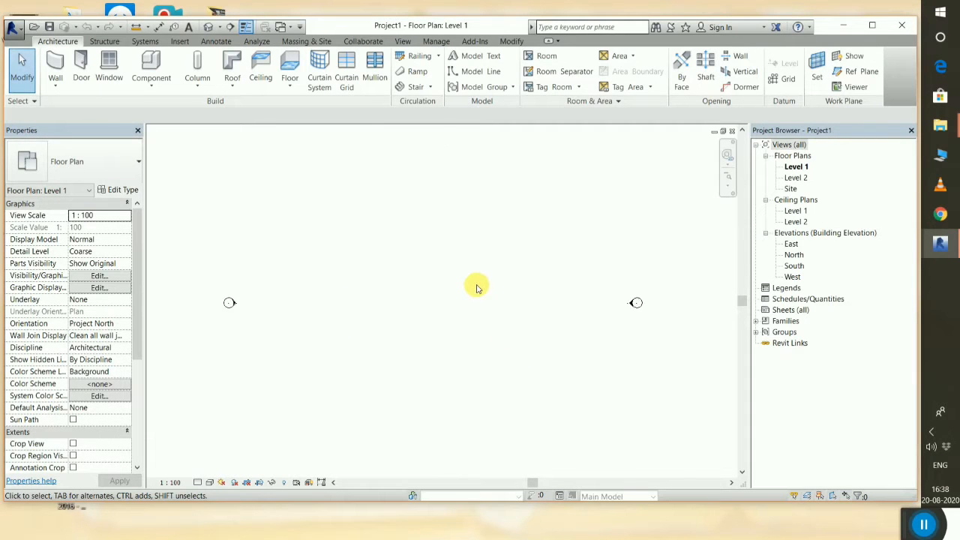
{"action": "scroll", "coordinate": [477, 289], "scroll_direction": "down", "scroll_amount": 1}
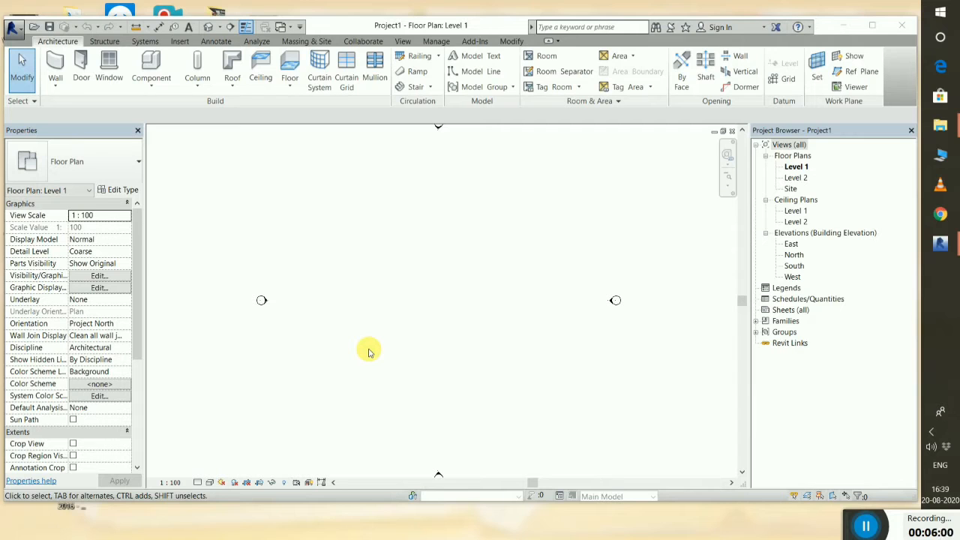
{"action": "scroll", "coordinate": [439, 332], "scroll_direction": "down", "scroll_amount": 1}
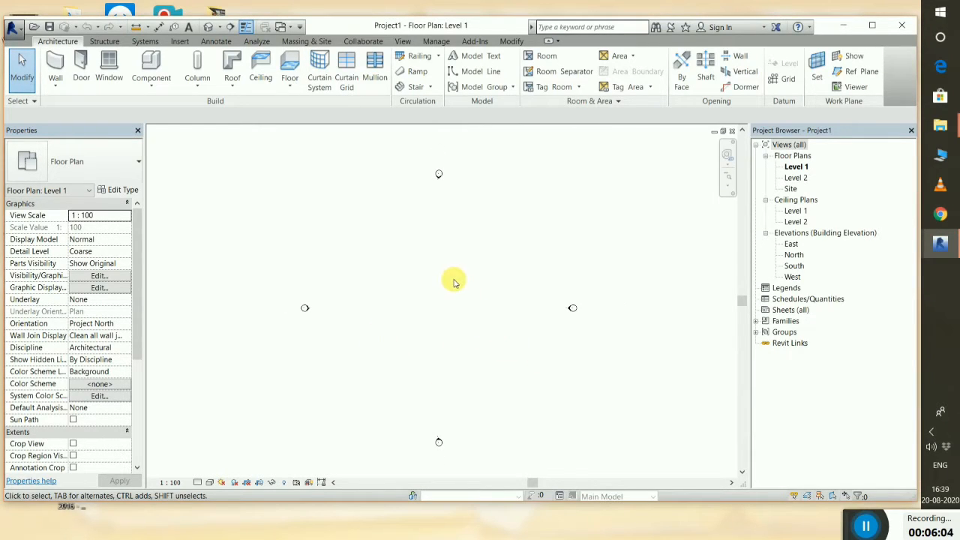
{"action": "scroll", "coordinate": [454, 279], "scroll_direction": "down", "scroll_amount": 1}
{"action": "mouse_move", "coordinate": [455, 282]}
{"action": "middle_mouse_down"}
{"action": "mouse_move", "coordinate": [413, 305]}
{"action": "mouse_move", "coordinate": [508, 317]}
{"action": "mouse_move", "coordinate": [465, 298]}
{"action": "middle_mouse_up"}
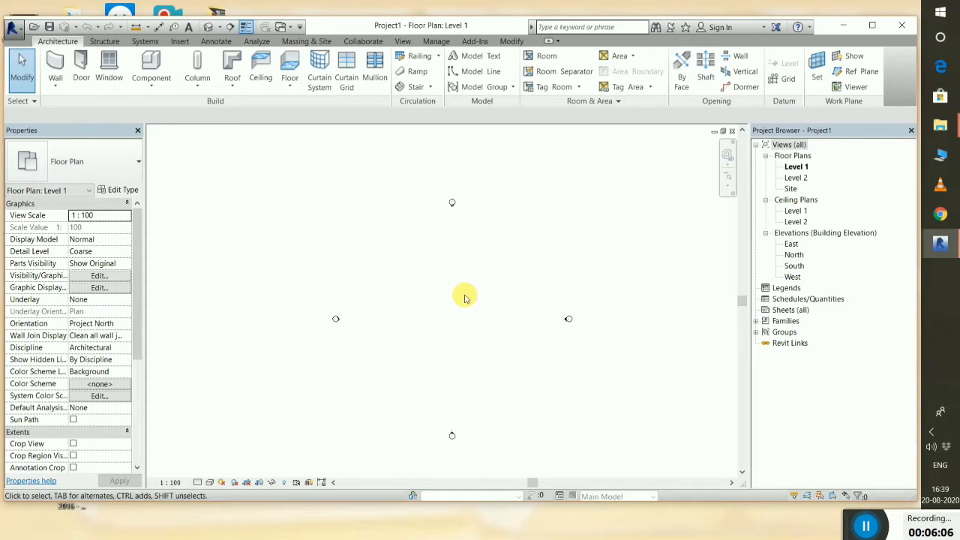
{"action": "scroll", "coordinate": [466, 294], "scroll_direction": "up", "scroll_amount": 1}
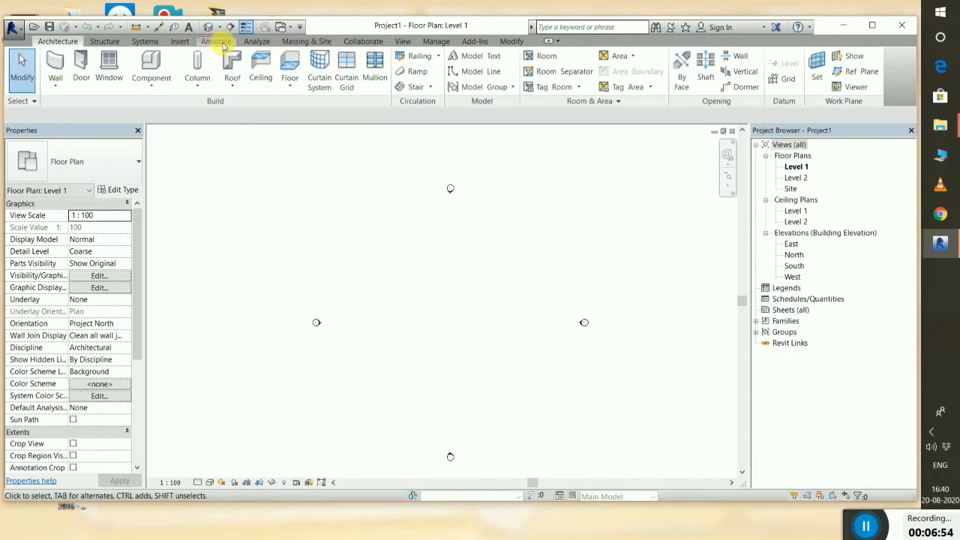
{"action": "left_click", "coordinate": [141, 42]}
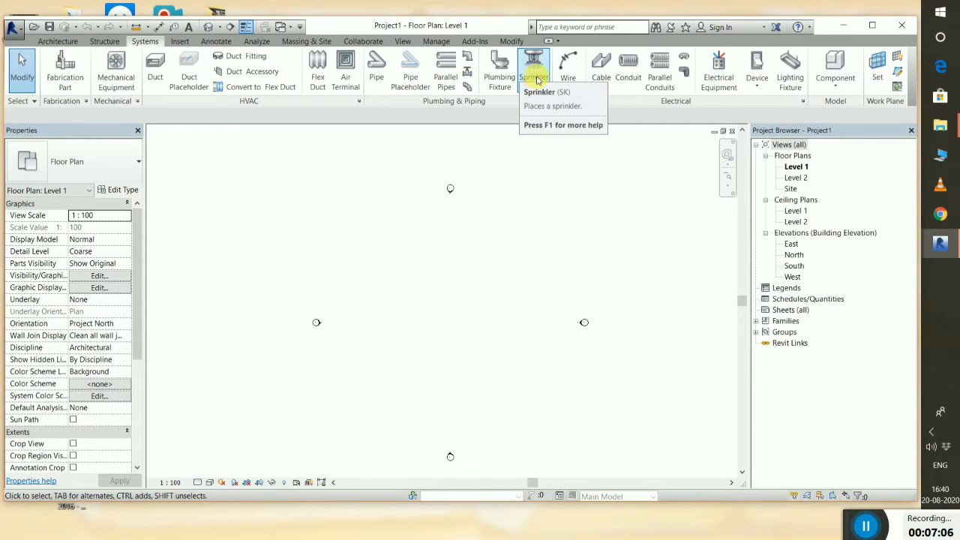
{"action": "left_click", "coordinate": [65, 43]}
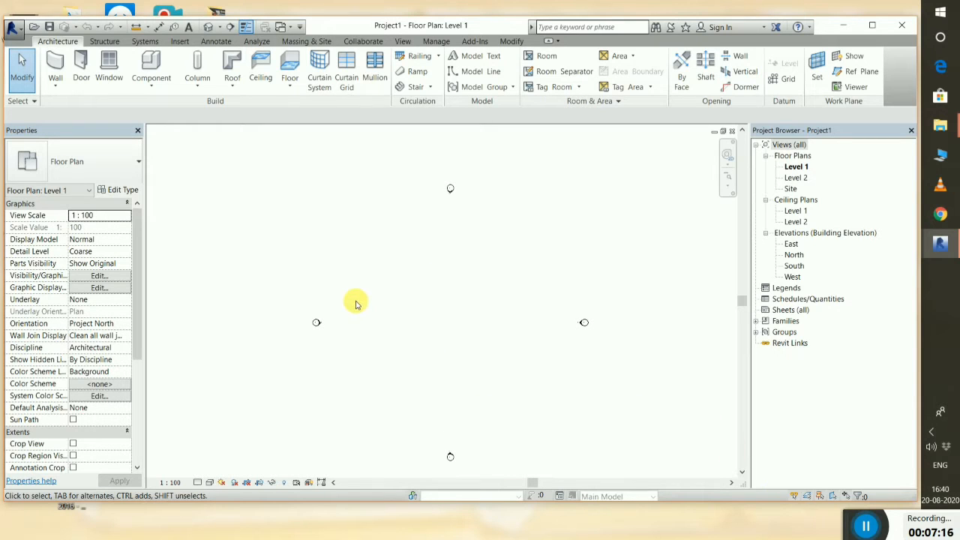
{"action": "scroll", "coordinate": [424, 305], "scroll_direction": "up", "scroll_amount": 1}
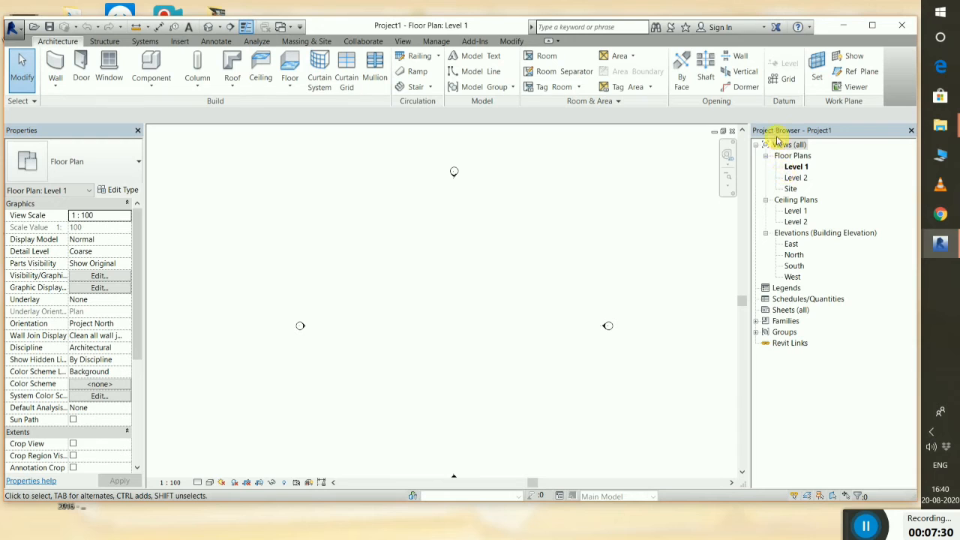
- Undock the Project Browser so it floats beside the drawing area, and view the Floor Plan type properties without changing them
{"action": "mouse_move", "coordinate": [788, 140]}
{"action": "left_mouse_down"}
{"action": "mouse_move", "coordinate": [789, 189]}
{"action": "mouse_move", "coordinate": [787, 137]}
{"action": "left_mouse_up"}
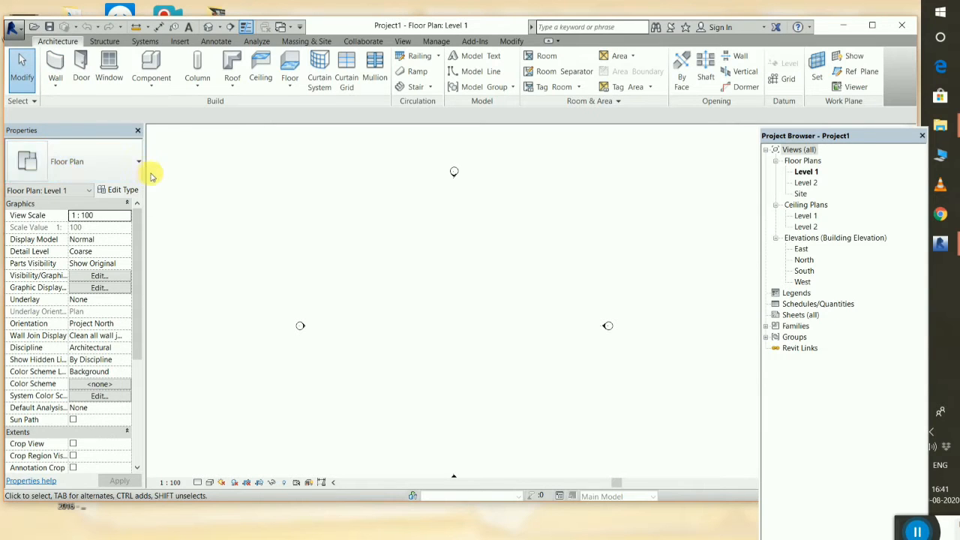
{"action": "left_click", "coordinate": [117, 190]}
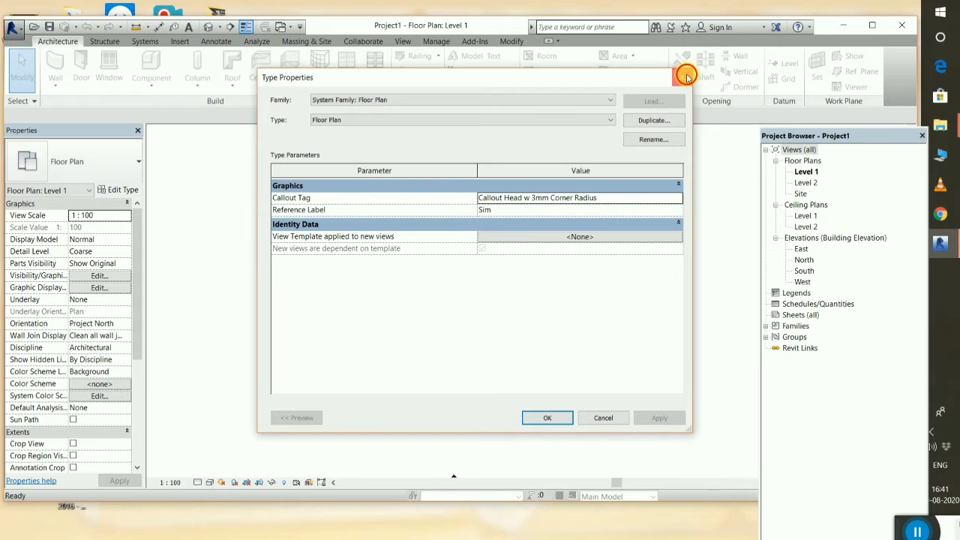
{"action": "left_click", "coordinate": [682, 78]}
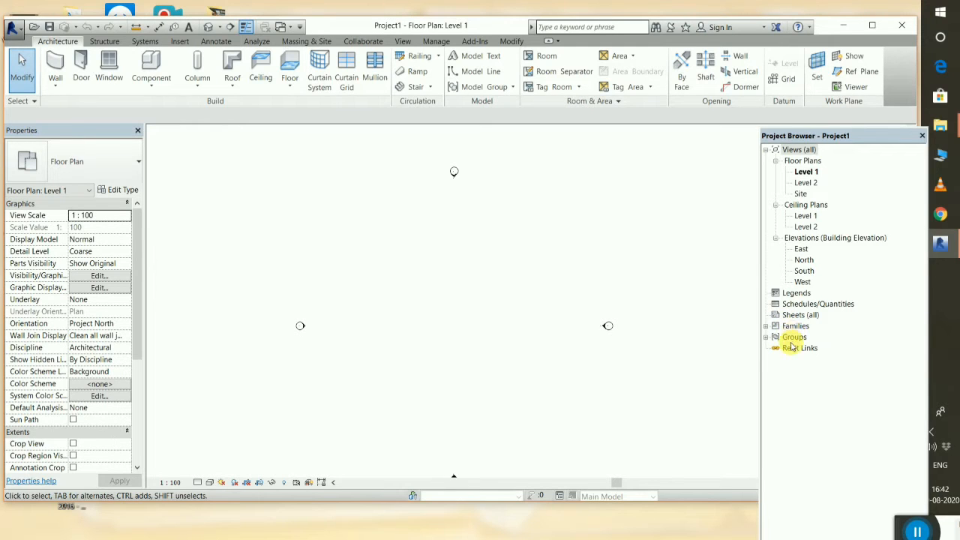
{"action": "left_click_drag", "start_coordinate": [811, 140], "coordinate": [821, 123]}
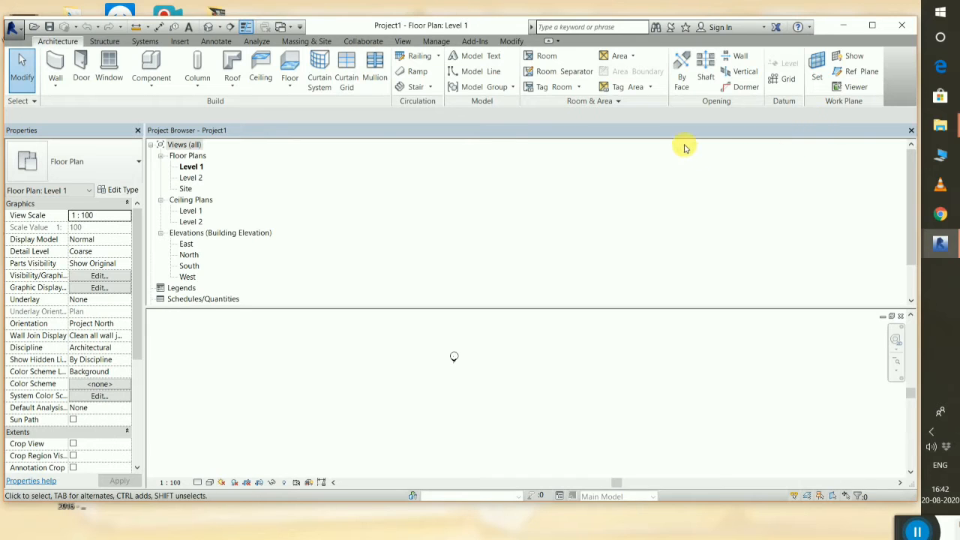
{"action": "left_click_drag", "start_coordinate": [687, 138], "coordinate": [787, 138]}
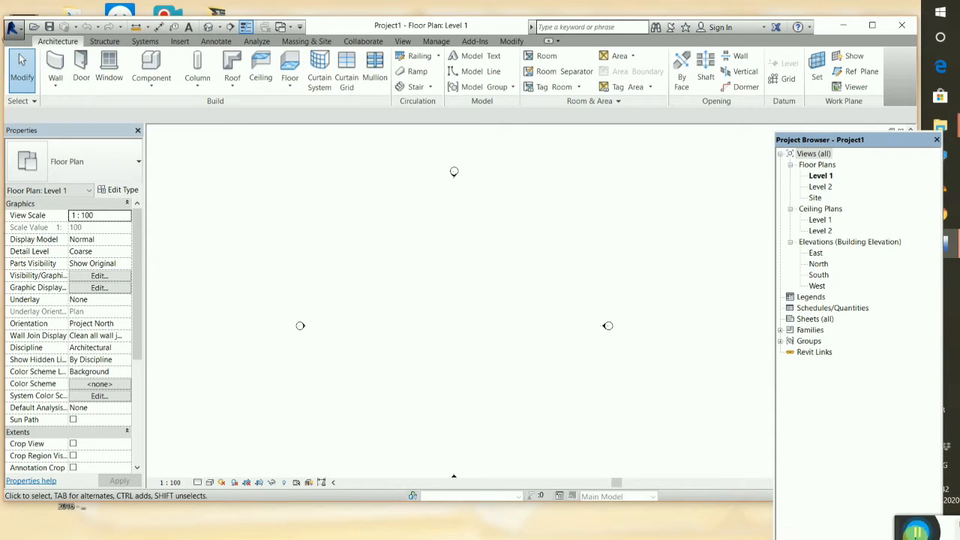
- Select the elevation marker below the centre of the Level 1 floor plan, and open the North elevation view
{"action": "scroll", "coordinate": [486, 322], "scroll_direction": "down", "scroll_amount": 2}
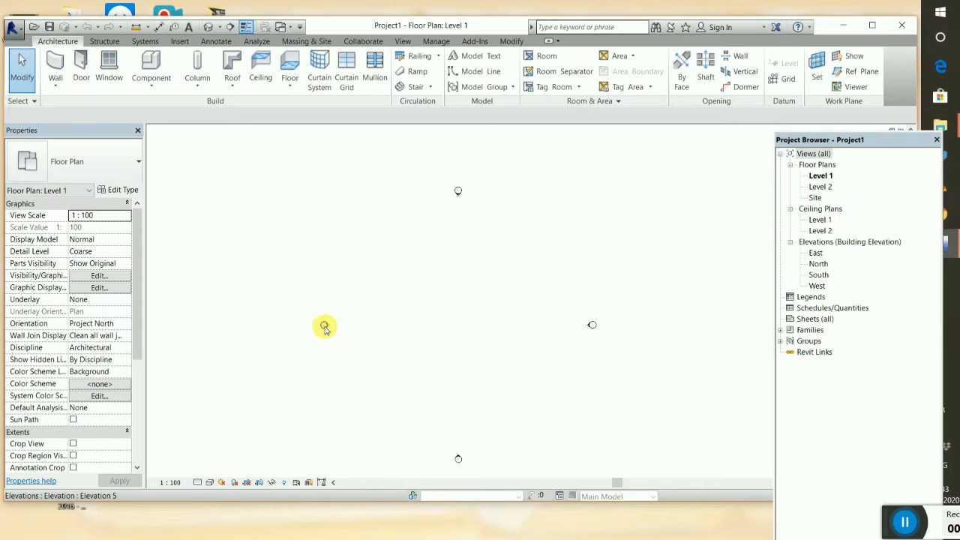
{"action": "scroll", "coordinate": [319, 327], "scroll_direction": "up", "scroll_amount": 2}
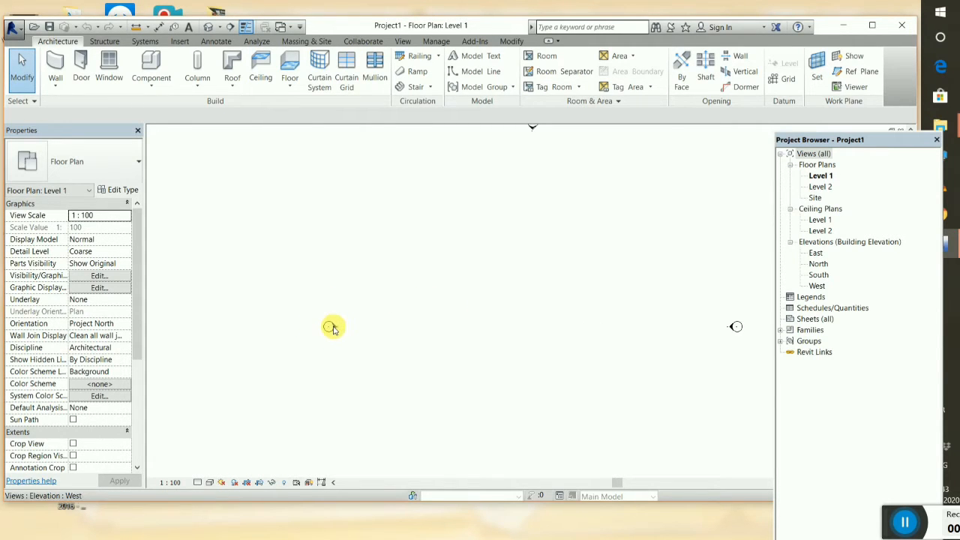
{"action": "scroll", "coordinate": [332, 328], "scroll_direction": "down", "scroll_amount": 1}
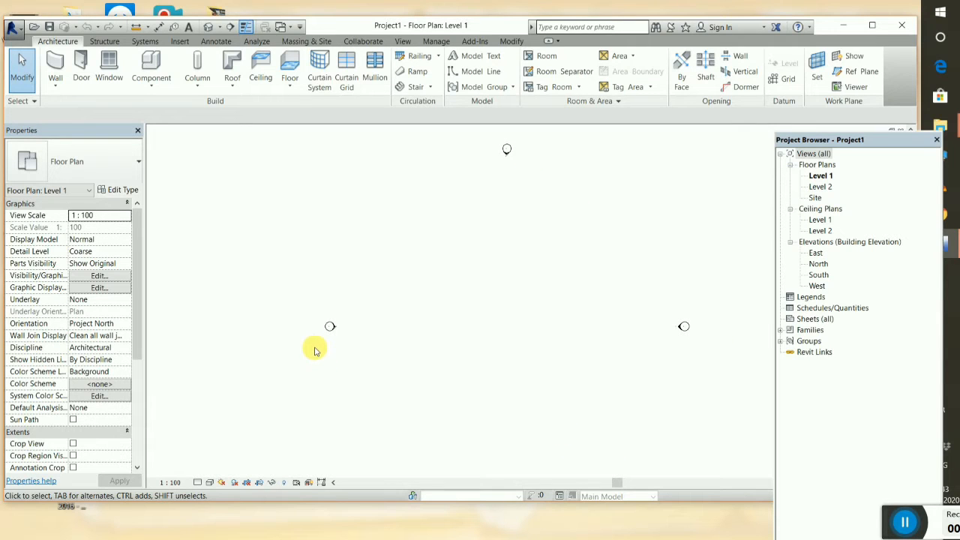
{"action": "scroll", "coordinate": [407, 268], "scroll_direction": "down", "scroll_amount": 1}
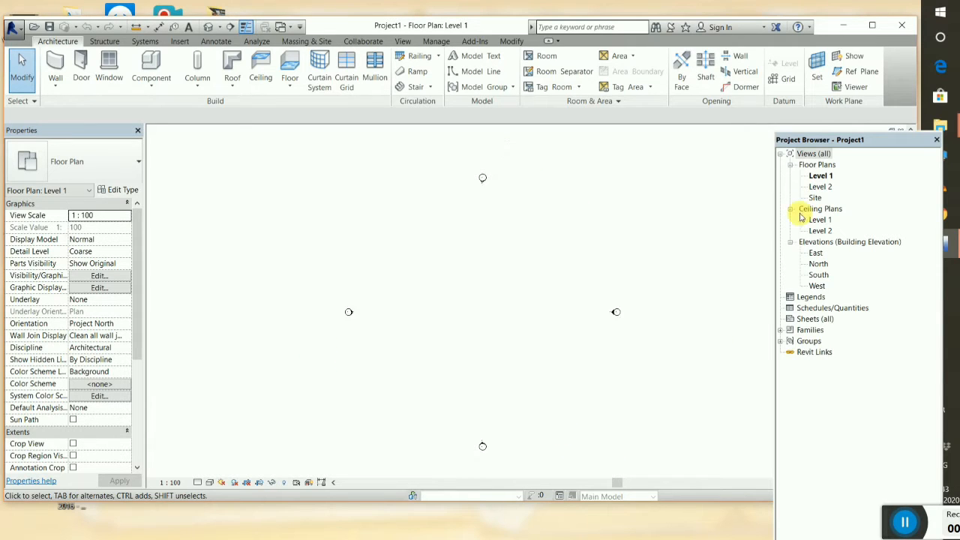
{"action": "left_click", "coordinate": [483, 447]}
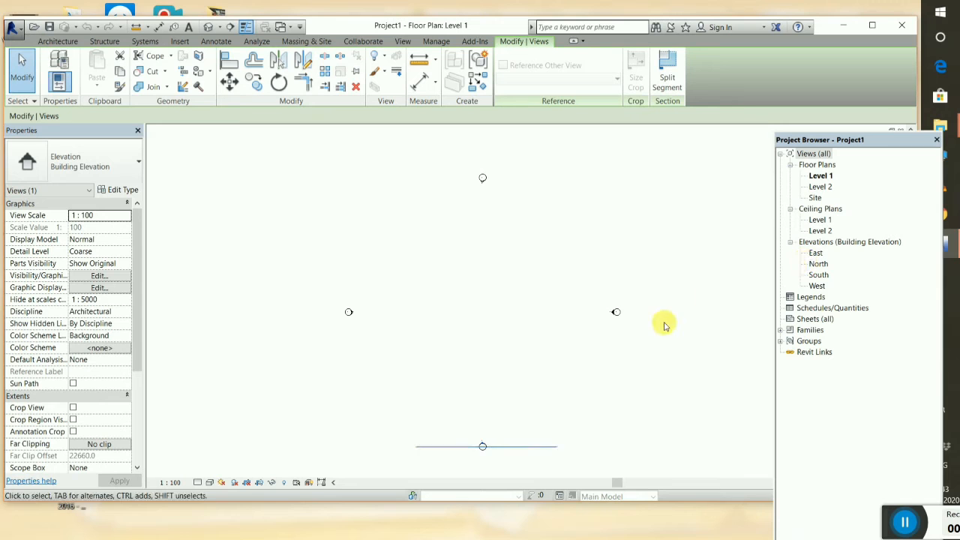
{"action": "double_click", "coordinate": [817, 264]}
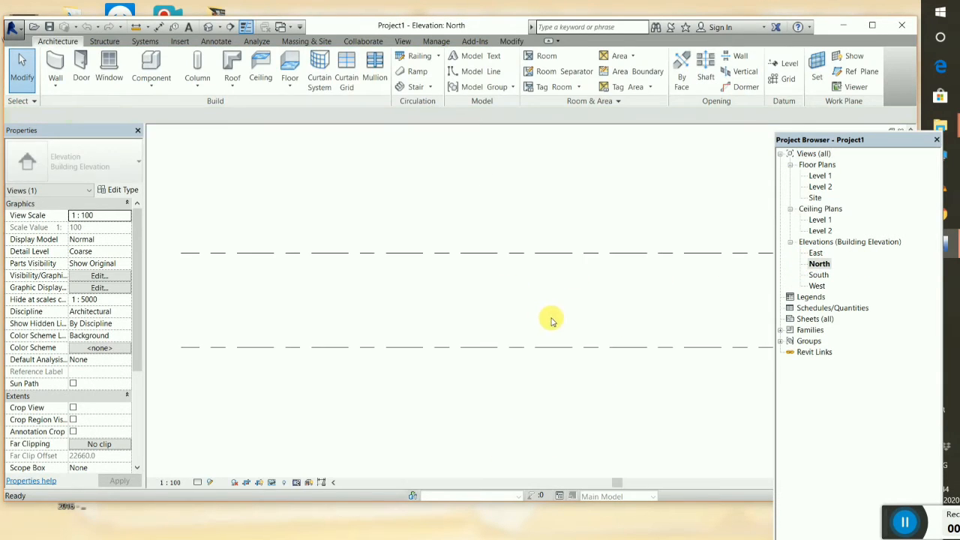
- Examine the Level 1 and Level 2 lines with their names and heights in the North elevation
{"action": "scroll", "coordinate": [626, 310], "scroll_direction": "down", "scroll_amount": 2}
{"action": "scroll", "coordinate": [690, 310], "scroll_direction": "down", "scroll_amount": 1}
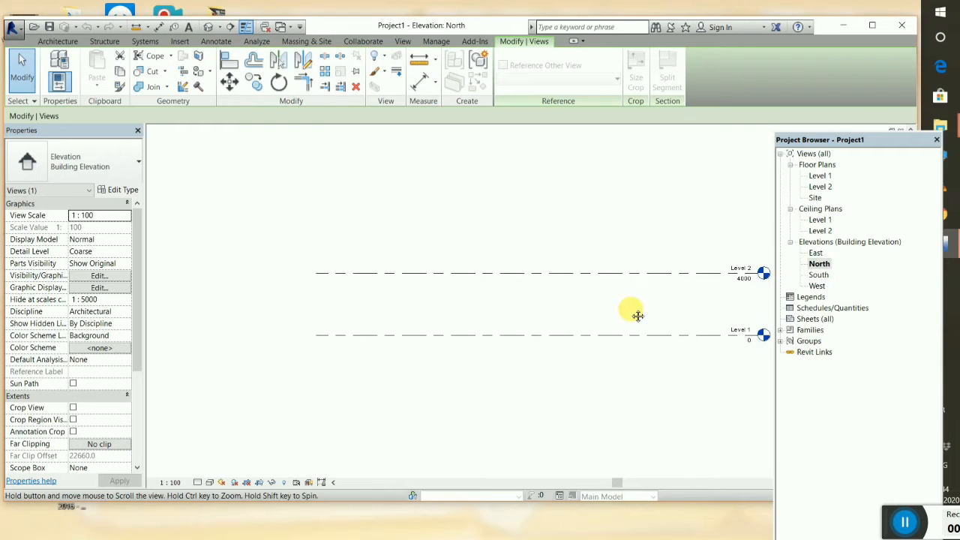
{"action": "middle_click_drag", "start_coordinate": [636, 315], "coordinate": [528, 321]}
{"action": "scroll", "coordinate": [589, 285], "scroll_direction": "up", "scroll_amount": 2}
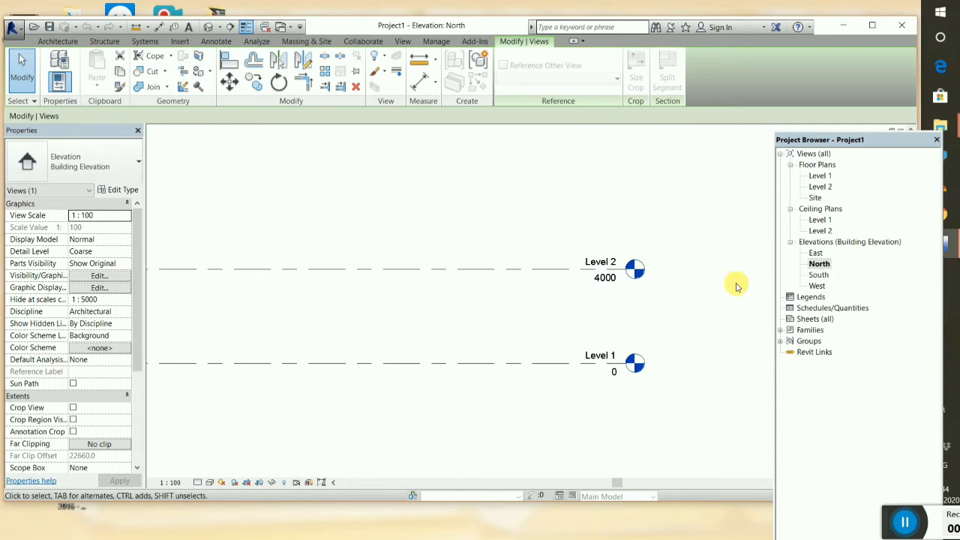
{"action": "left_click", "coordinate": [596, 357]}
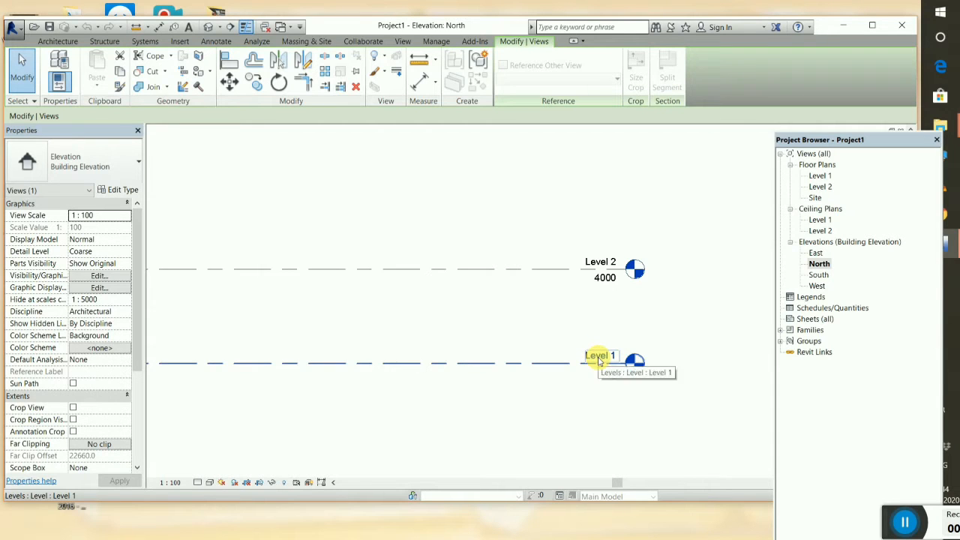
{"action": "left_click", "coordinate": [617, 323]}
{"action": "left_click", "coordinate": [611, 277]}
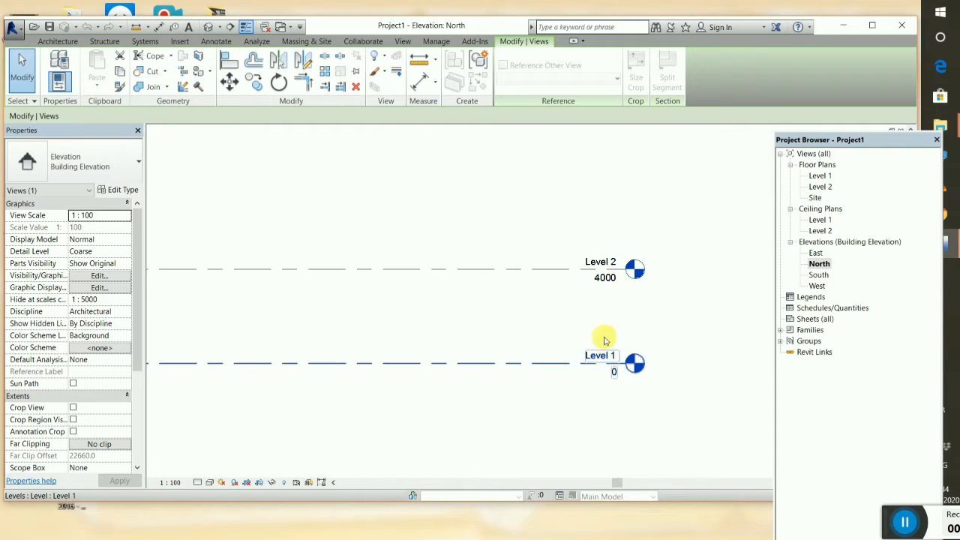
{"action": "left_click", "coordinate": [611, 360]}
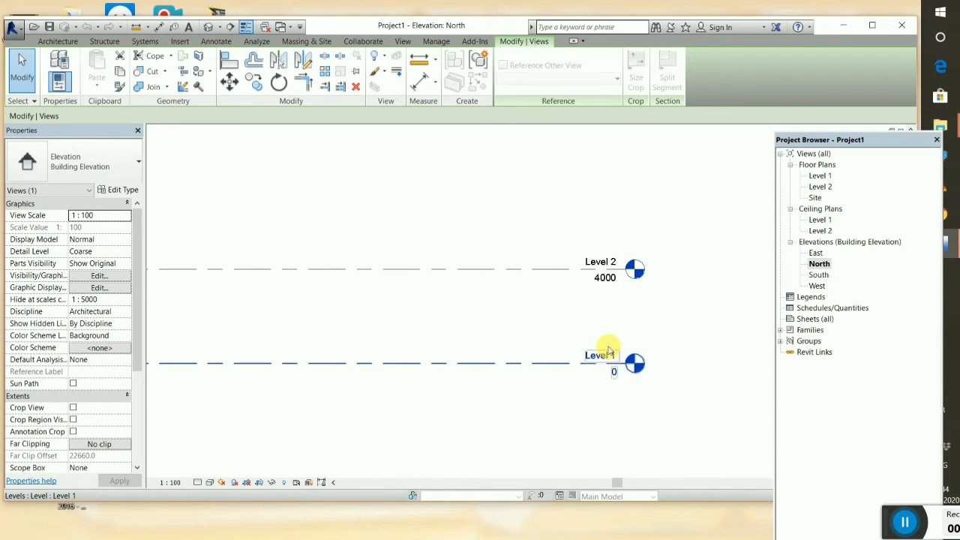
- Set the elevation of Level 2 to 5000 in the North elevation, and deselect the level
{"action": "double_click", "coordinate": [605, 279]}
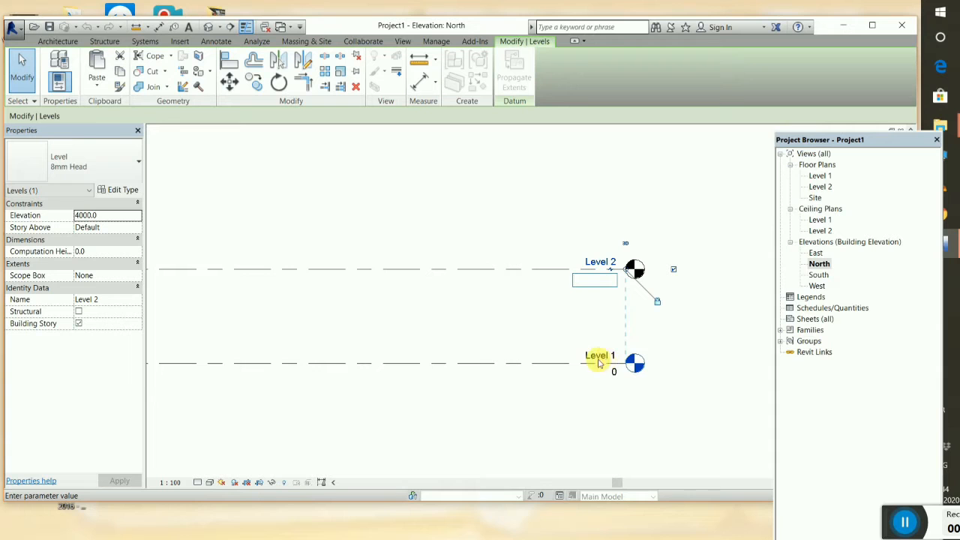
{"action": "left_click", "coordinate": [570, 340]}
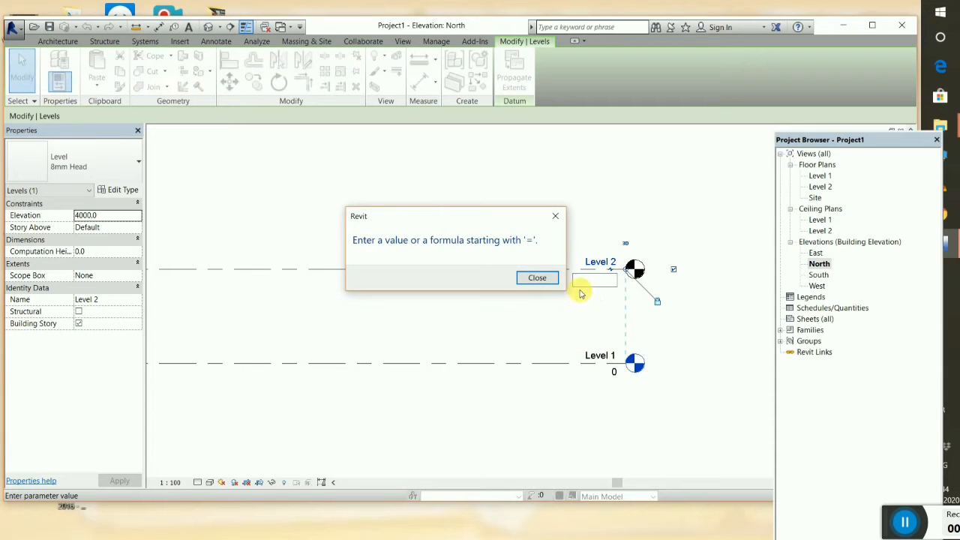
{"action": "left_click", "coordinate": [555, 216]}
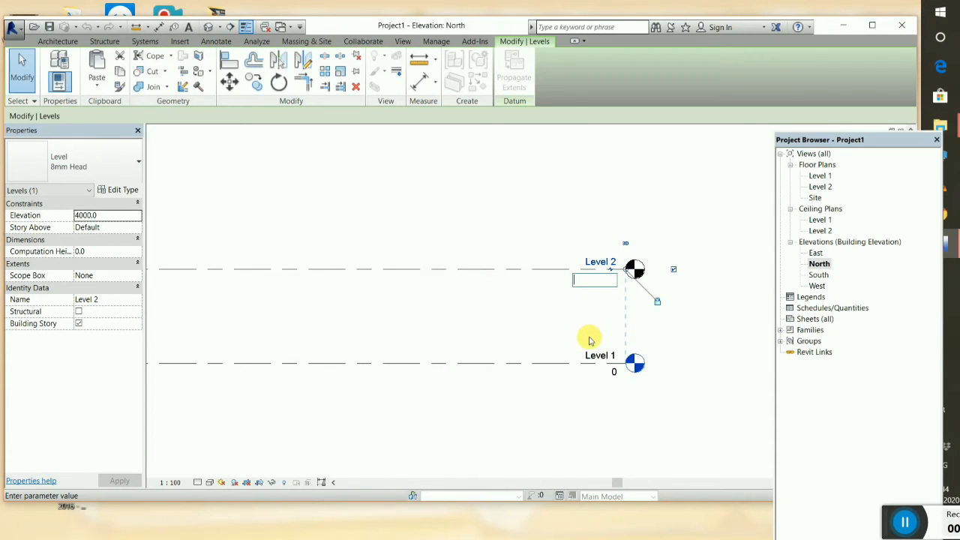
{"action": "left_click", "coordinate": [605, 368]}
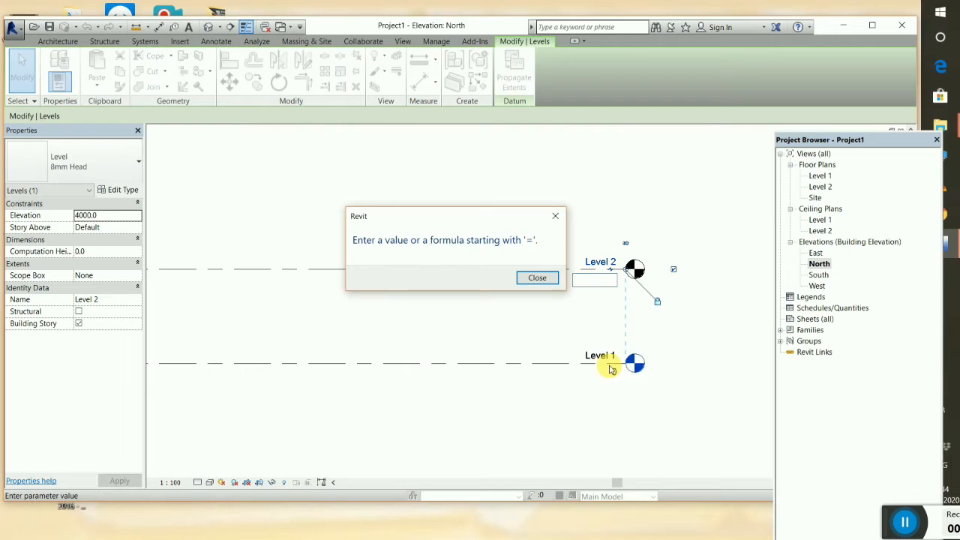
{"action": "left_click", "coordinate": [546, 279]}
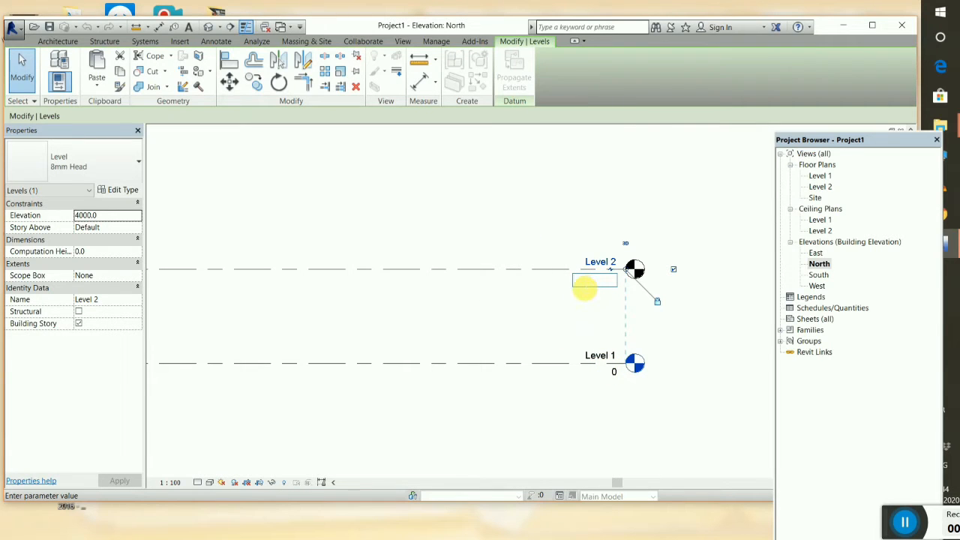
{"action": "type", "text": "5000"}
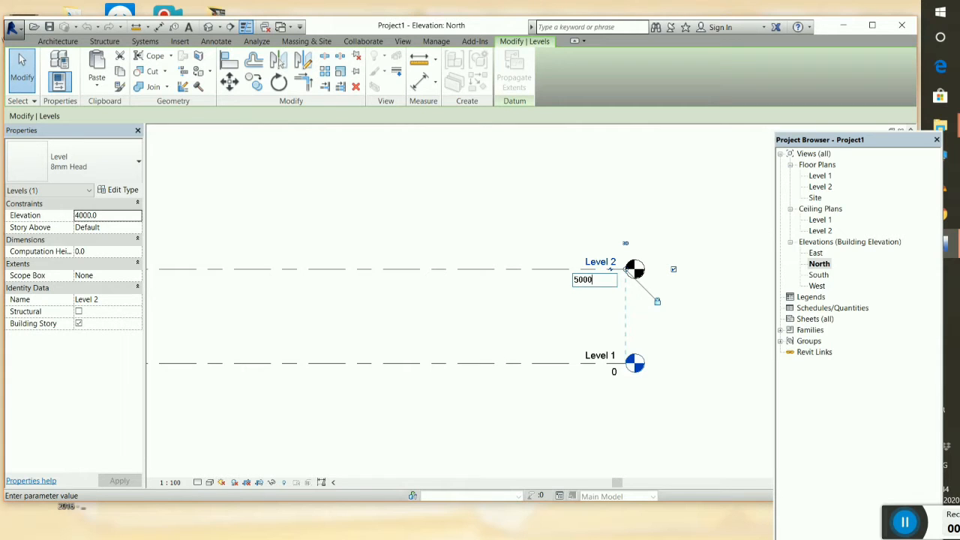
{"action": "left_click", "coordinate": [579, 294]}
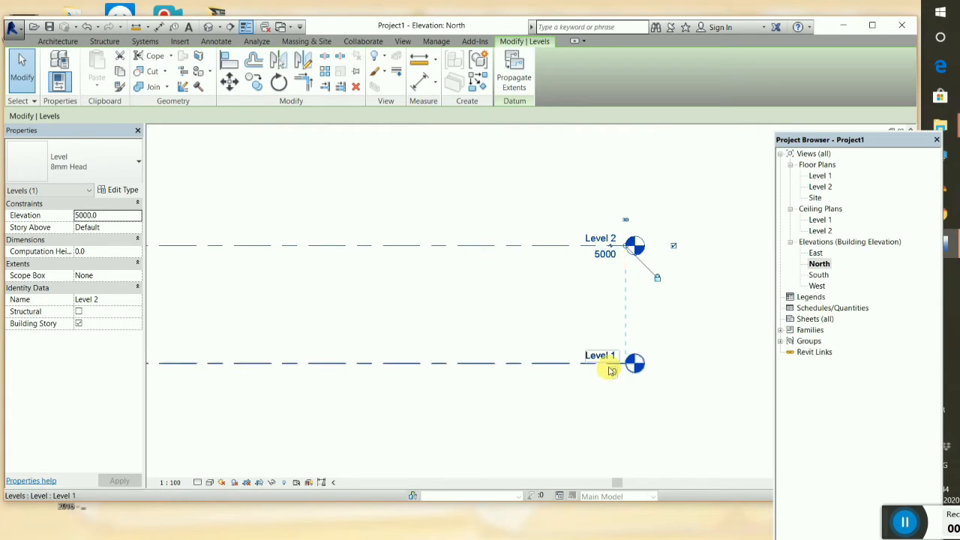
{"action": "scroll", "coordinate": [585, 300], "scroll_direction": "down", "scroll_amount": 1}
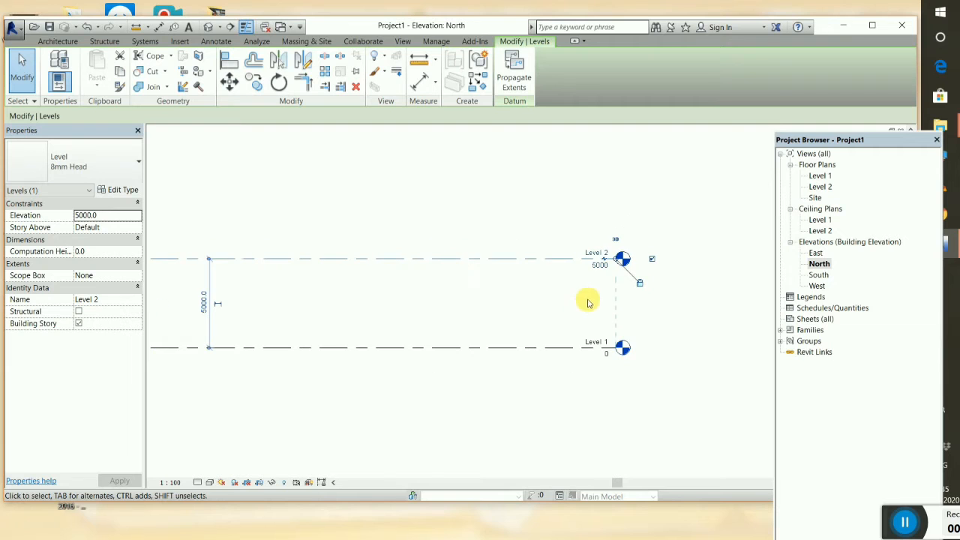
{"action": "left_click_drag", "start_coordinate": [397, 285], "coordinate": [495, 309]}
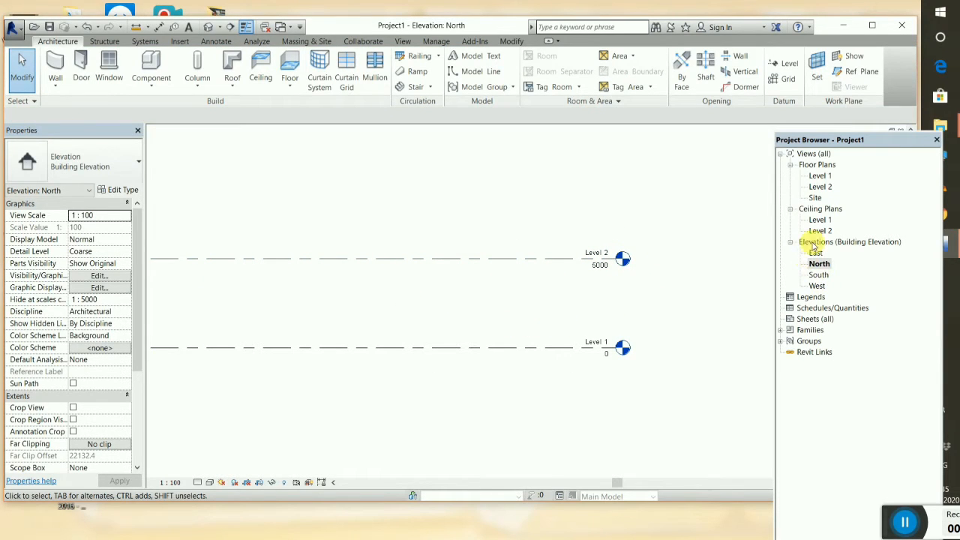
- Open the Level 1 floor plan view
{"action": "left_click", "coordinate": [817, 175]}
{"action": "double_click", "coordinate": [817, 175]}
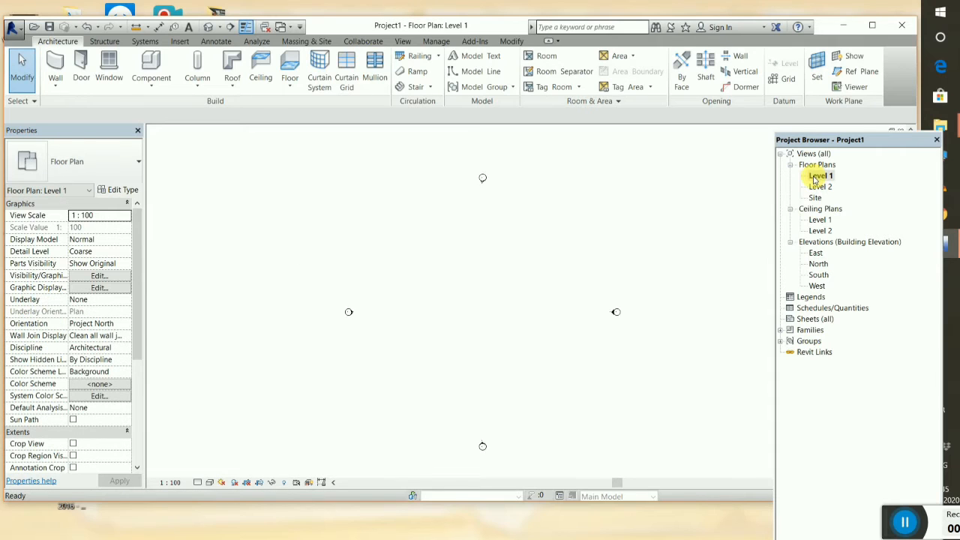
{"action": "left_click", "coordinate": [904, 523]}
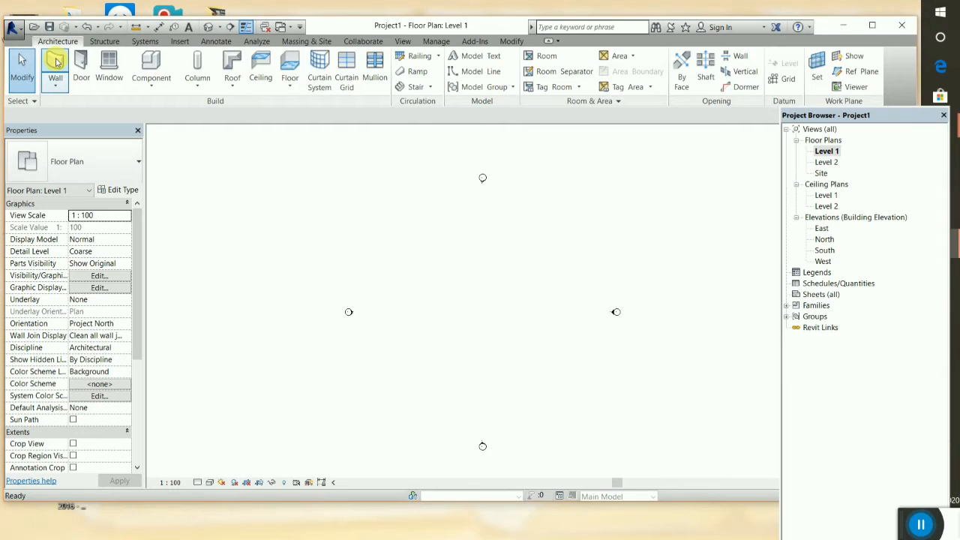
- Start the Wall command and choose the Basic Wall type Generic - 200mm - Filled after looking through the available wall types
{"action": "left_click", "coordinate": [56, 63]}
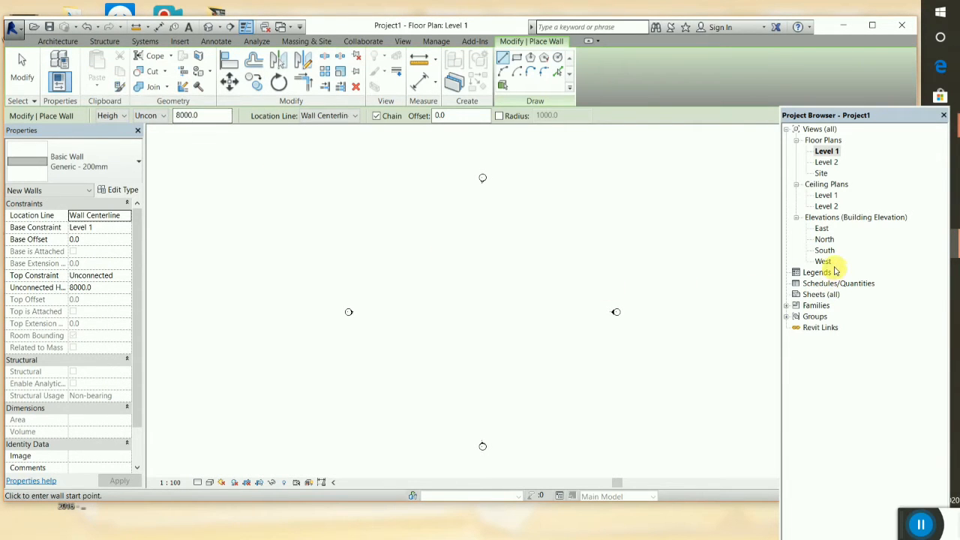
{"action": "scroll", "coordinate": [465, 296], "scroll_direction": "up", "scroll_amount": 3}
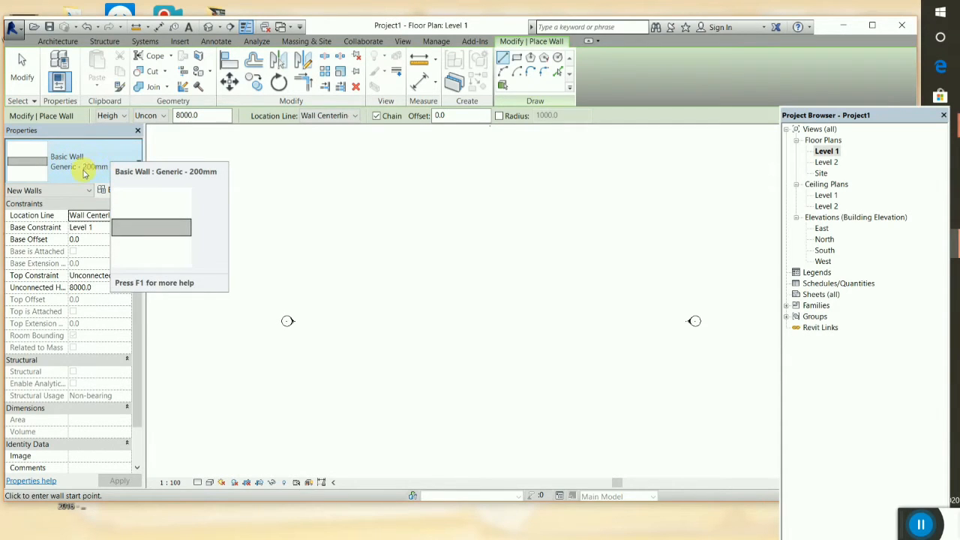
{"action": "left_click", "coordinate": [122, 172]}
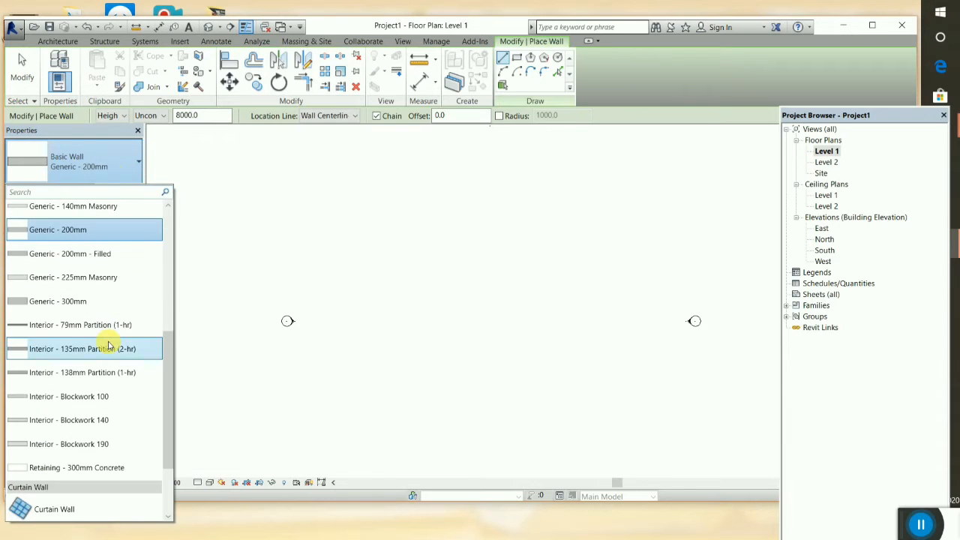
{"action": "scroll", "coordinate": [90, 435], "scroll_direction": "down", "scroll_amount": 3}
{"action": "scroll", "coordinate": [96, 411], "scroll_direction": "up", "scroll_amount": 1}
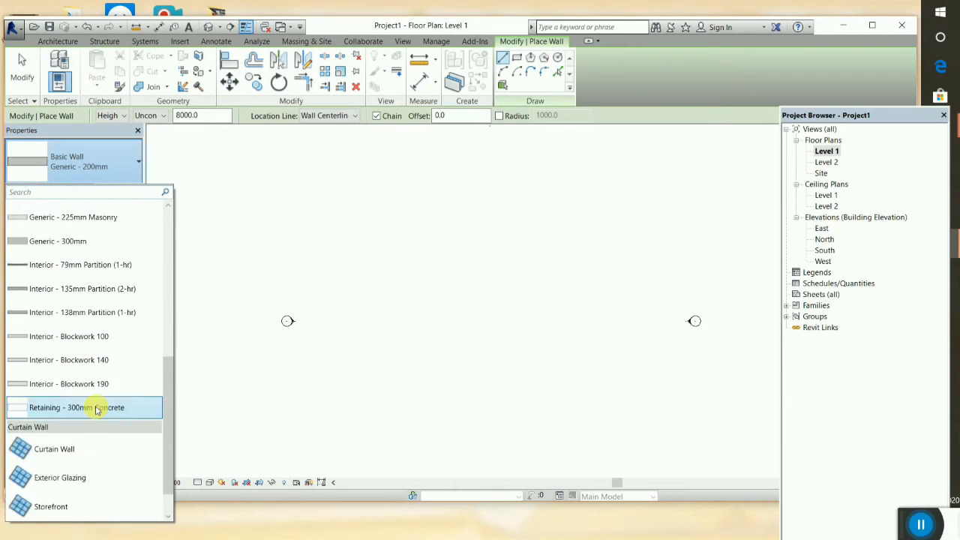
{"action": "scroll", "coordinate": [108, 322], "scroll_direction": "up", "scroll_amount": 3}
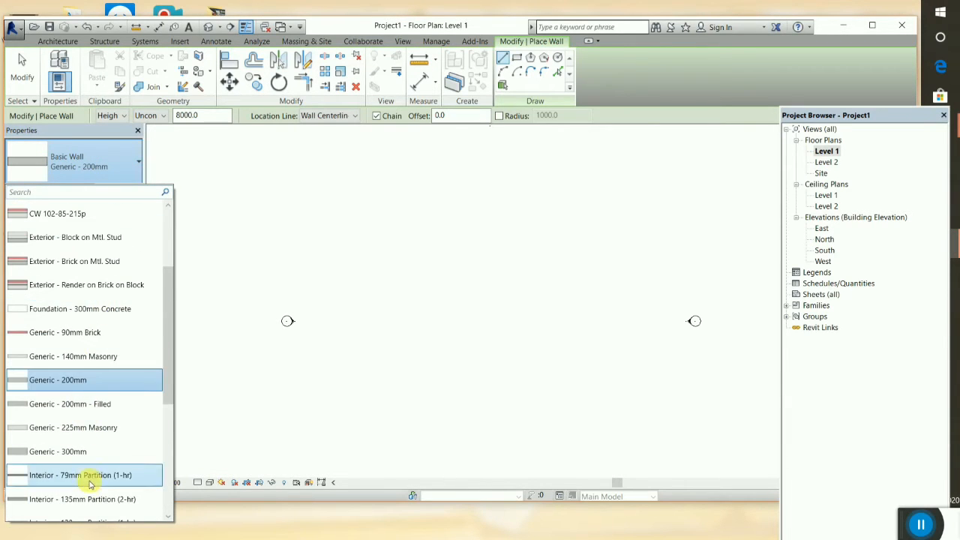
{"action": "scroll", "coordinate": [97, 338], "scroll_direction": "up", "scroll_amount": 5}
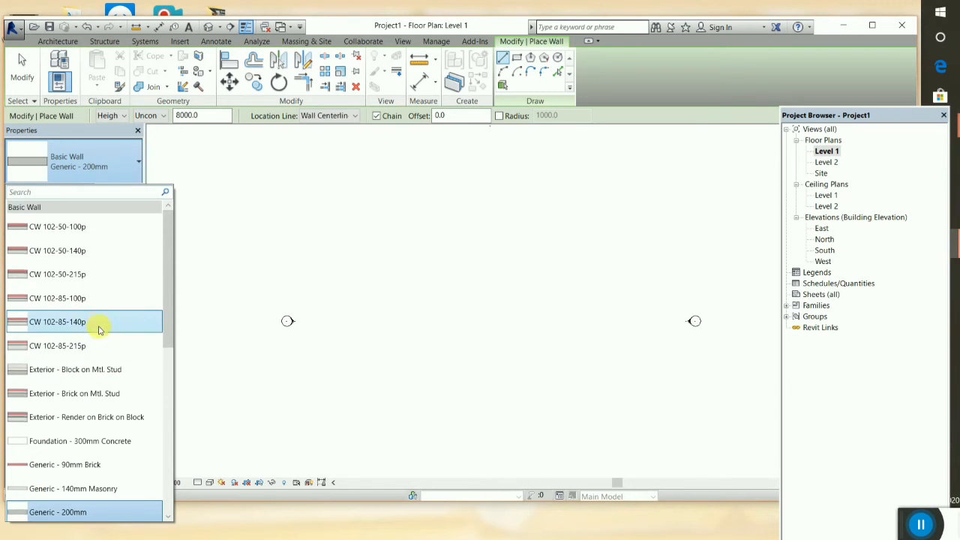
{"action": "scroll", "coordinate": [98, 329], "scroll_direction": "down", "scroll_amount": 4}
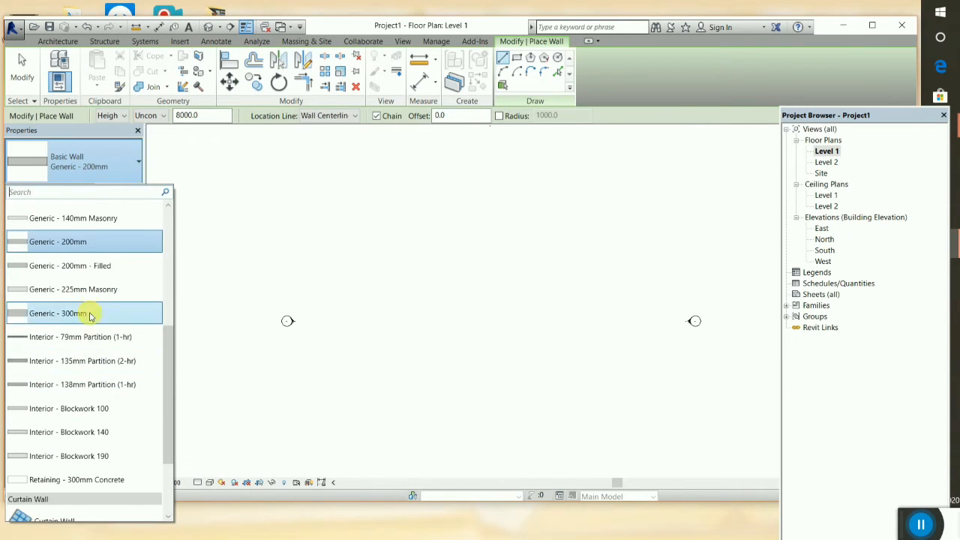
{"action": "left_click", "coordinate": [79, 267]}
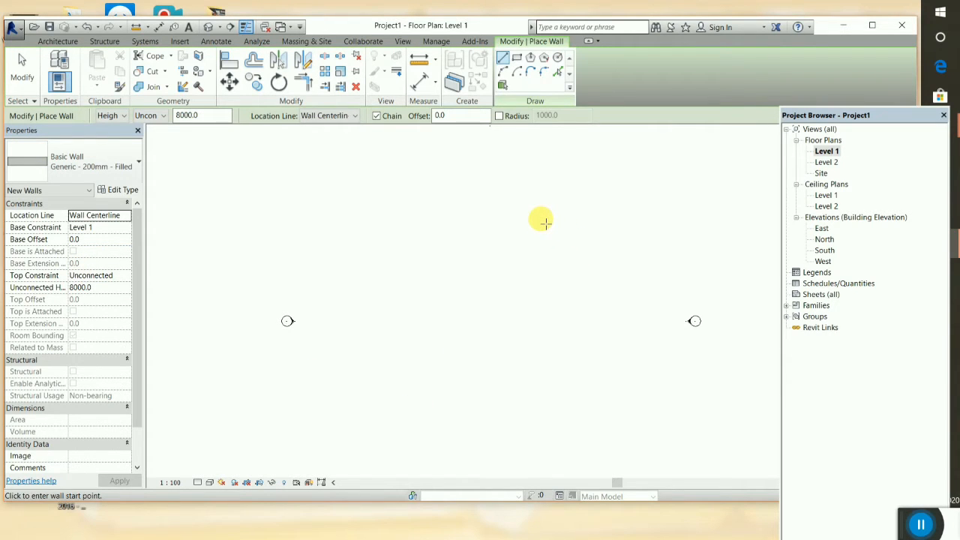
- Draw a closed rectangle of straight walls about 24000 by 18000 mm between the elevation markers, and end the Wall command
{"action": "left_click", "coordinate": [573, 227]}
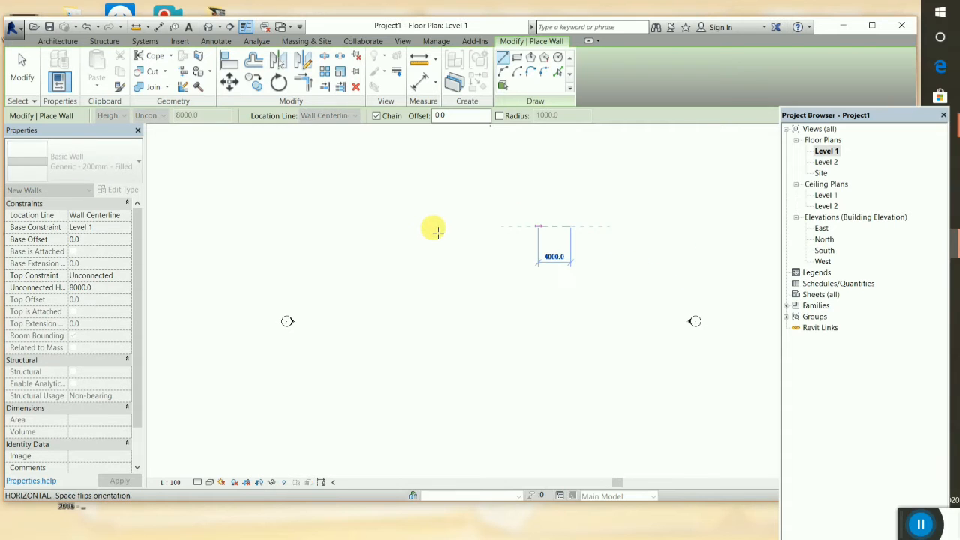
{"action": "left_click", "coordinate": [405, 226]}
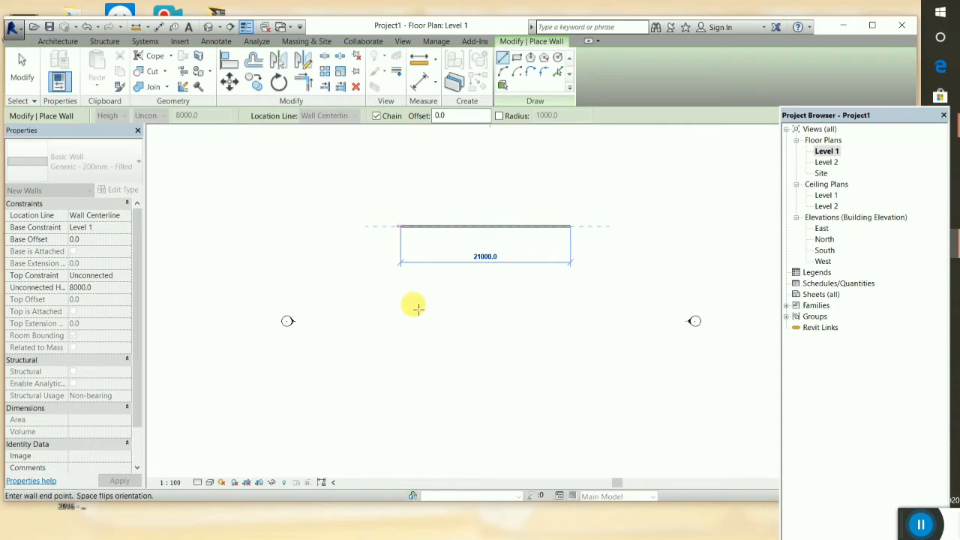
{"action": "left_click", "coordinate": [409, 370]}
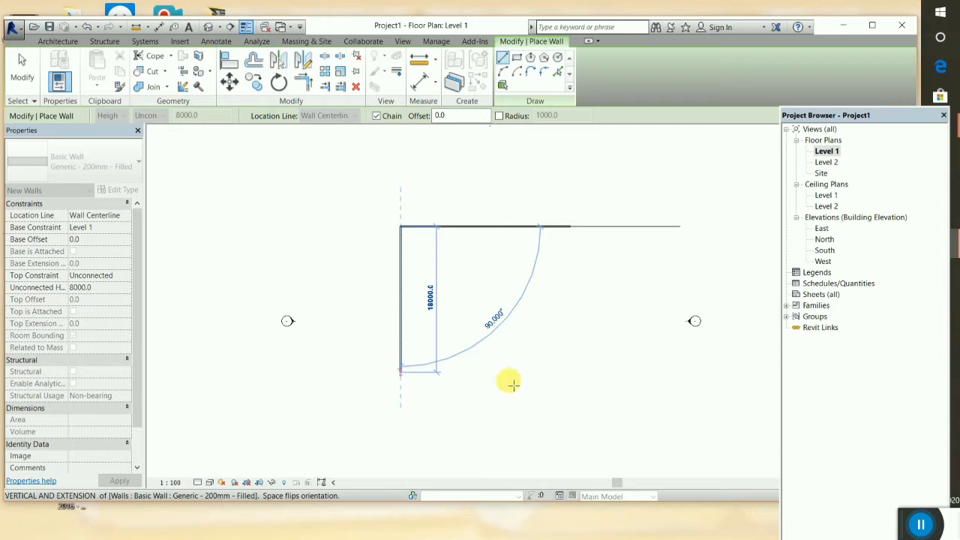
{"action": "left_click", "coordinate": [595, 372]}
{"action": "left_click", "coordinate": [595, 226]}
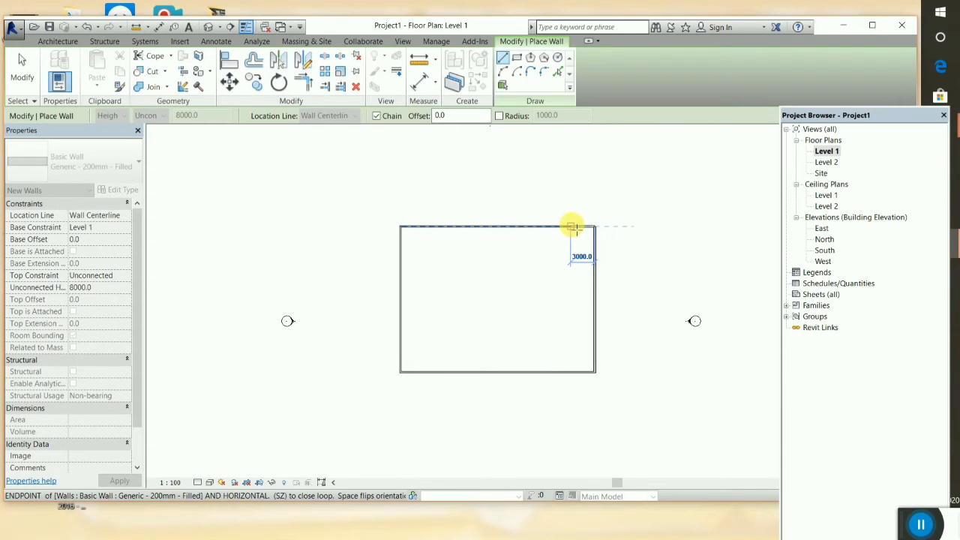
{"action": "left_click", "coordinate": [400, 226]}
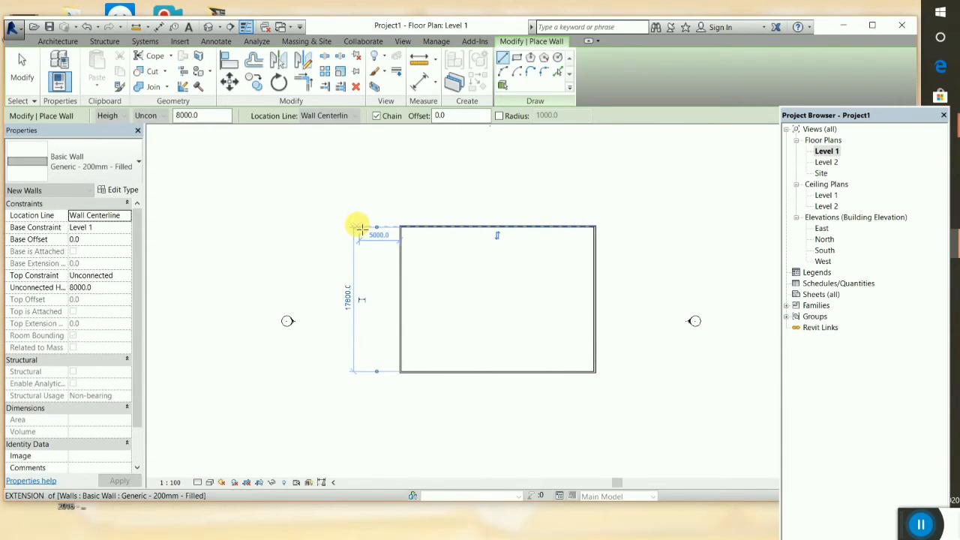
{"action": "right_click", "coordinate": [269, 172]}
{"action": "left_click", "coordinate": [300, 180]}
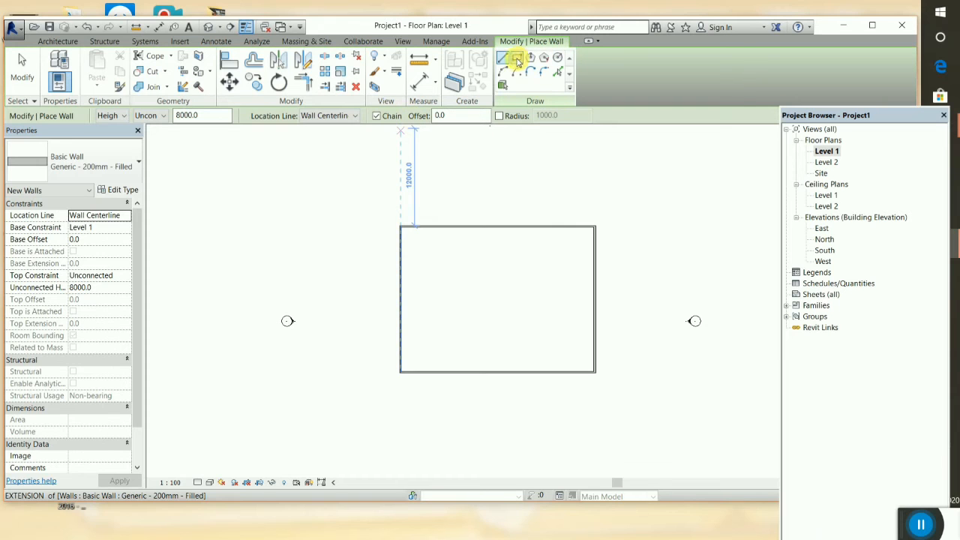
{"action": "left_click", "coordinate": [23, 69]}
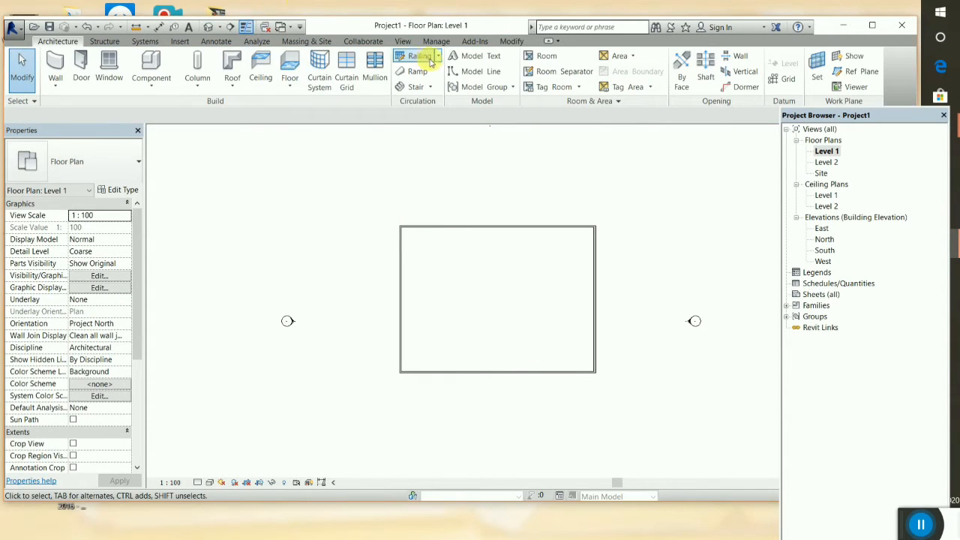
- Draw two connected interior walls from the upper wall to the left wall's midpoint, the horizontal one about 10100 mm long, enclosing a corner room
{"action": "left_click", "coordinate": [55, 69]}
{"action": "left_click", "coordinate": [480, 226]}
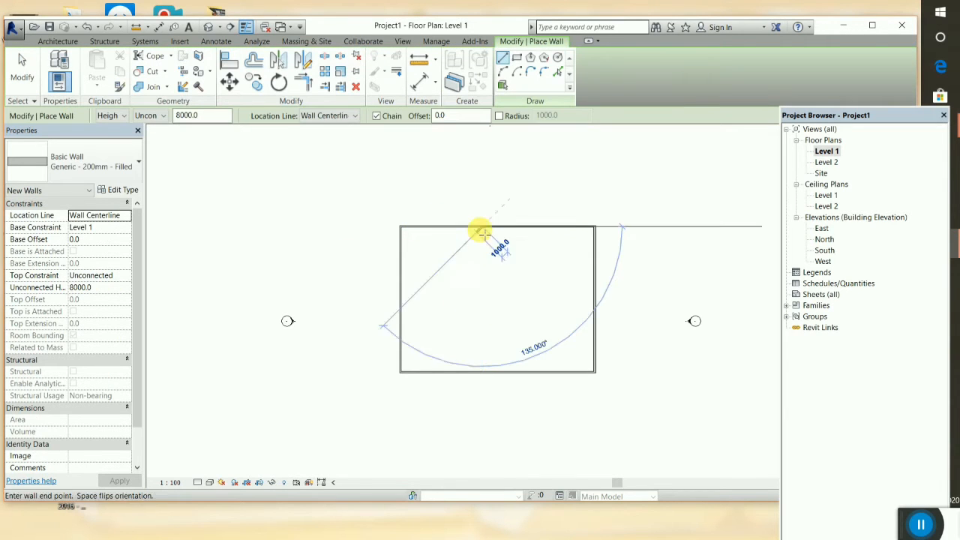
{"action": "left_click", "coordinate": [482, 299]}
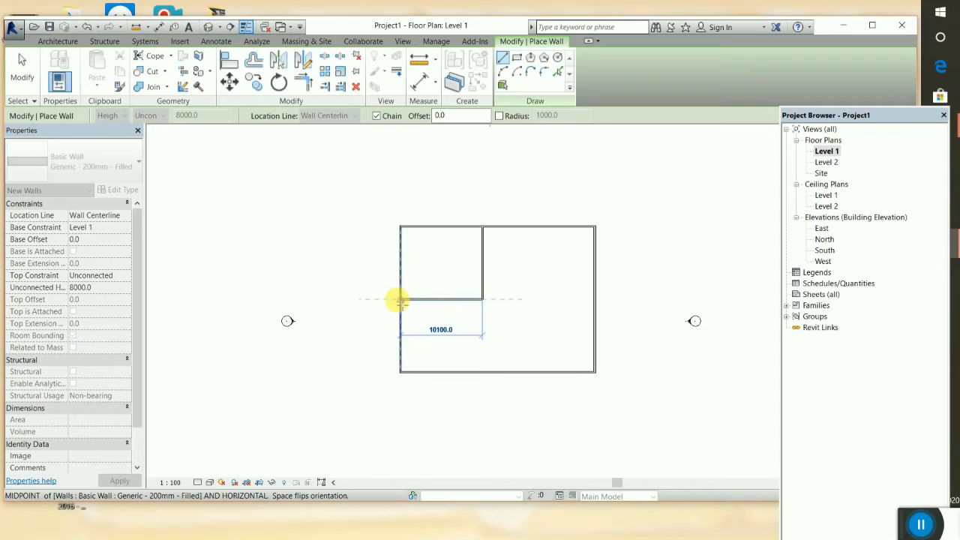
{"action": "left_click", "coordinate": [400, 299]}
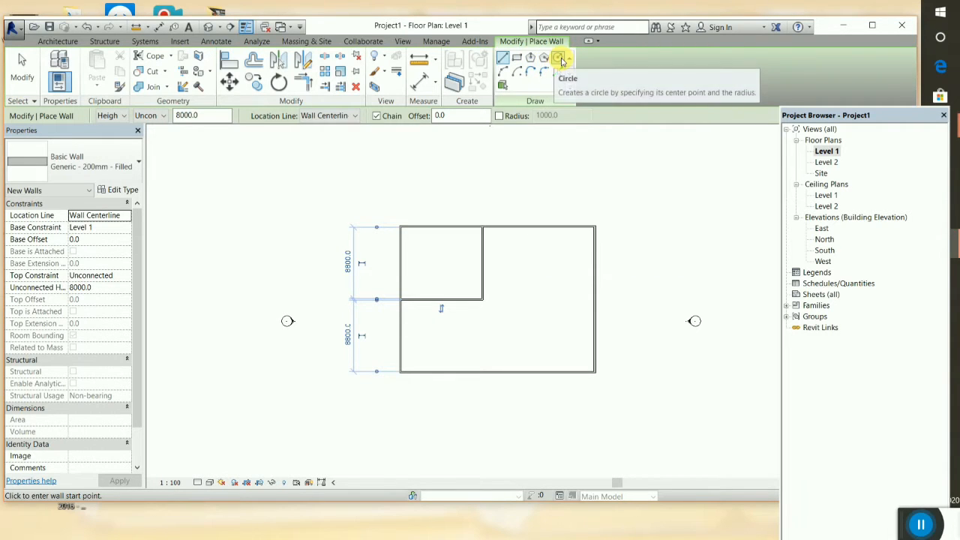
- Draw a rectangular loop of walls about 11000 by 6000 mm straddling the right outer wall, and end the Wall command
{"action": "left_click", "coordinate": [517, 57]}
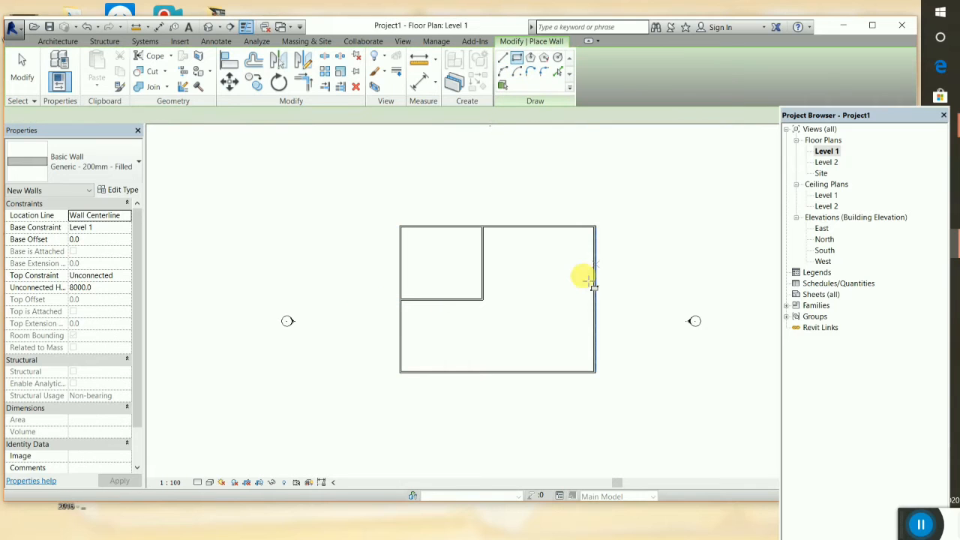
{"action": "left_click", "coordinate": [534, 272]}
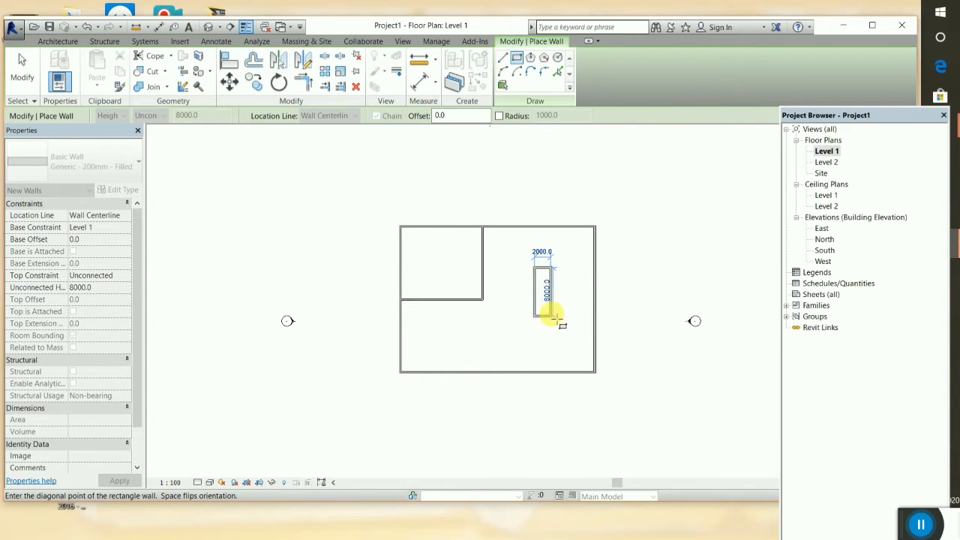
{"action": "left_click", "coordinate": [624, 320]}
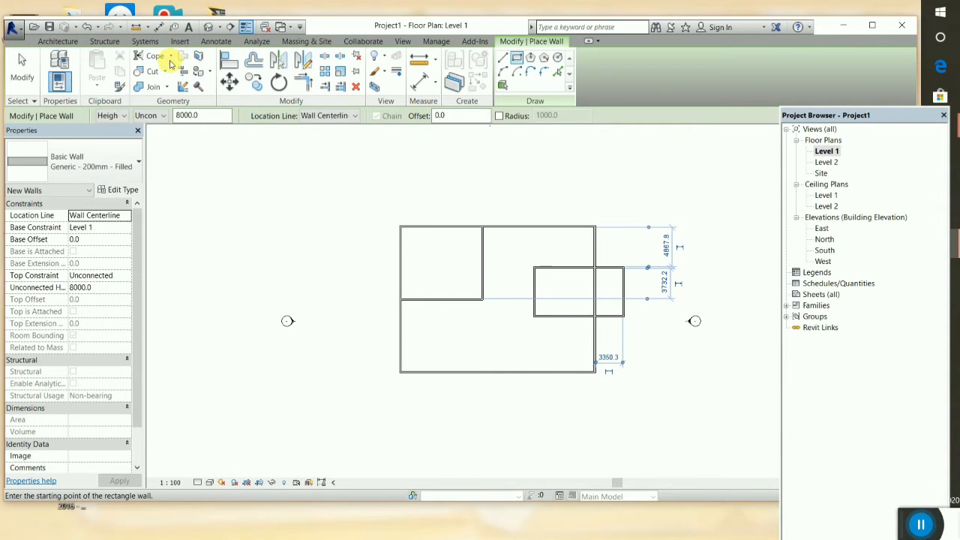
{"action": "left_click", "coordinate": [39, 71]}
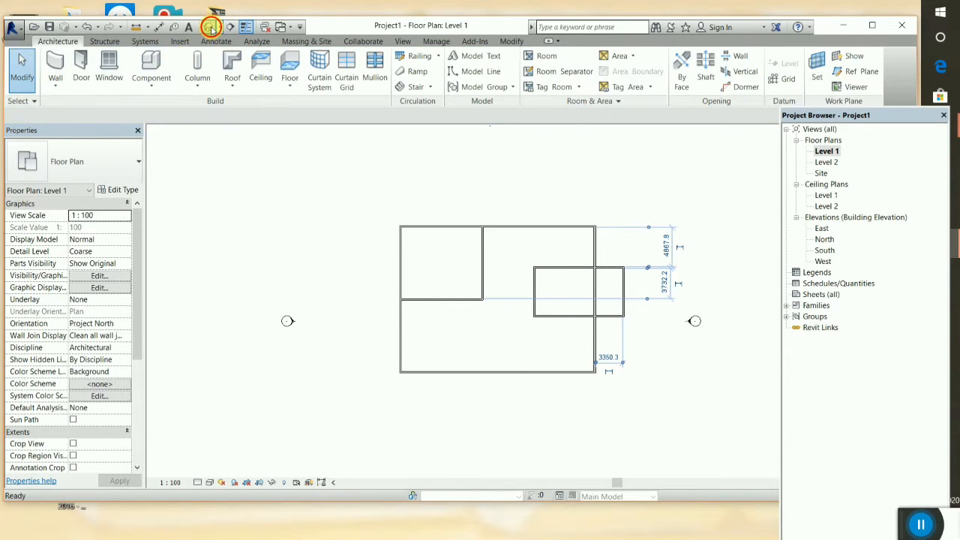
- Open the default 3D view of the walls and set its visual style to Realistic
{"action": "scroll", "coordinate": [553, 291], "scroll_direction": "up", "scroll_amount": 4}
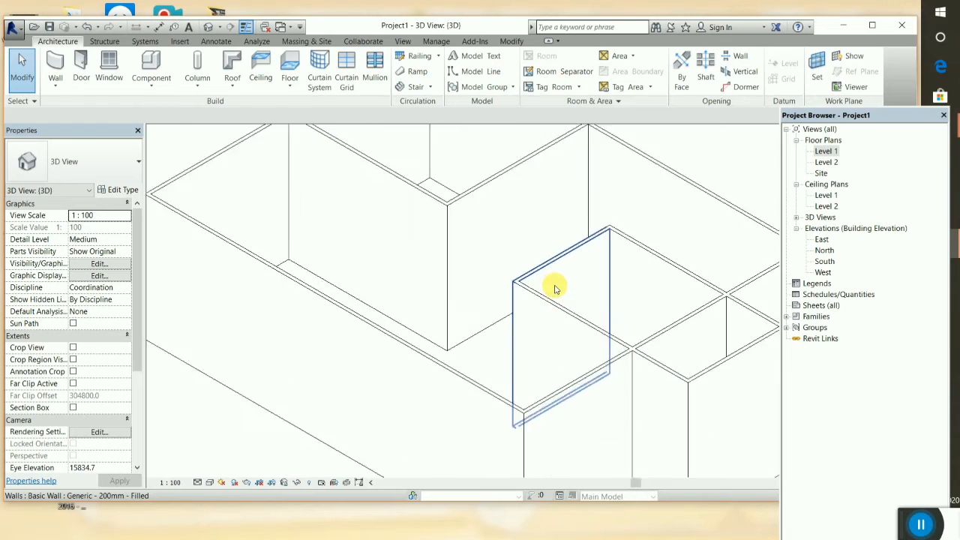
{"action": "scroll", "coordinate": [554, 286], "scroll_direction": "down", "scroll_amount": 1}
{"action": "scroll", "coordinate": [555, 285], "scroll_direction": "down", "scroll_amount": 1}
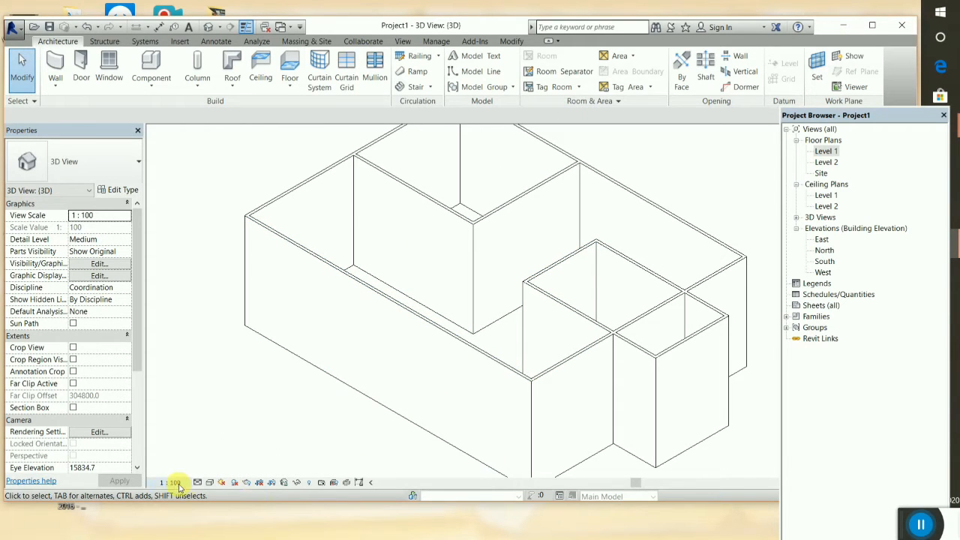
{"action": "left_click", "coordinate": [210, 482]}
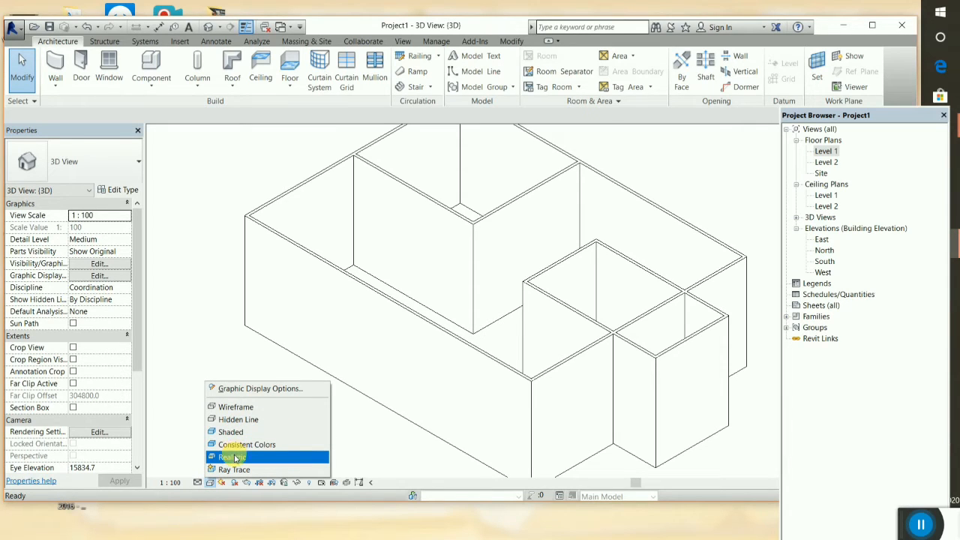
{"action": "left_click", "coordinate": [234, 458]}
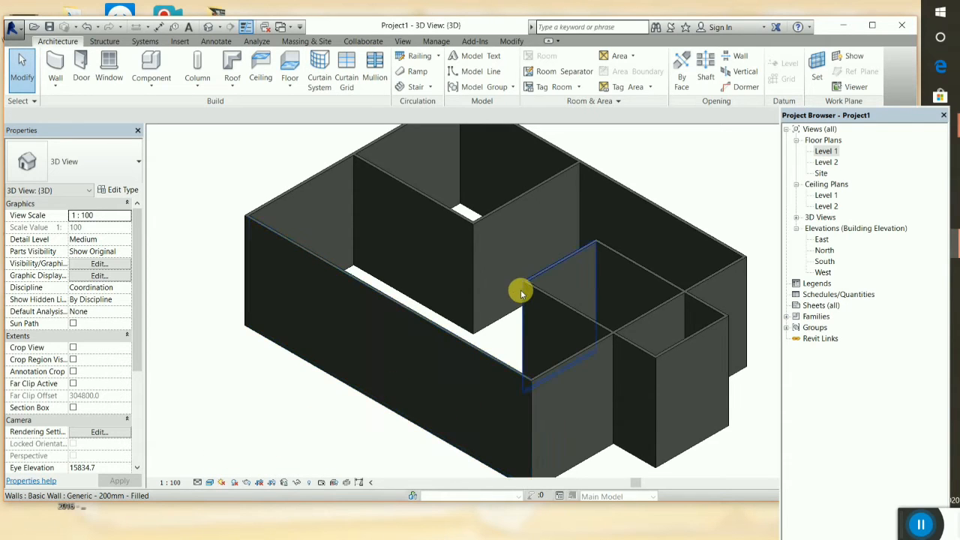
{"action": "scroll", "coordinate": [529, 276], "scroll_direction": "up", "scroll_amount": 3}
{"action": "scroll", "coordinate": [531, 277], "scroll_direction": "down", "scroll_amount": 4}
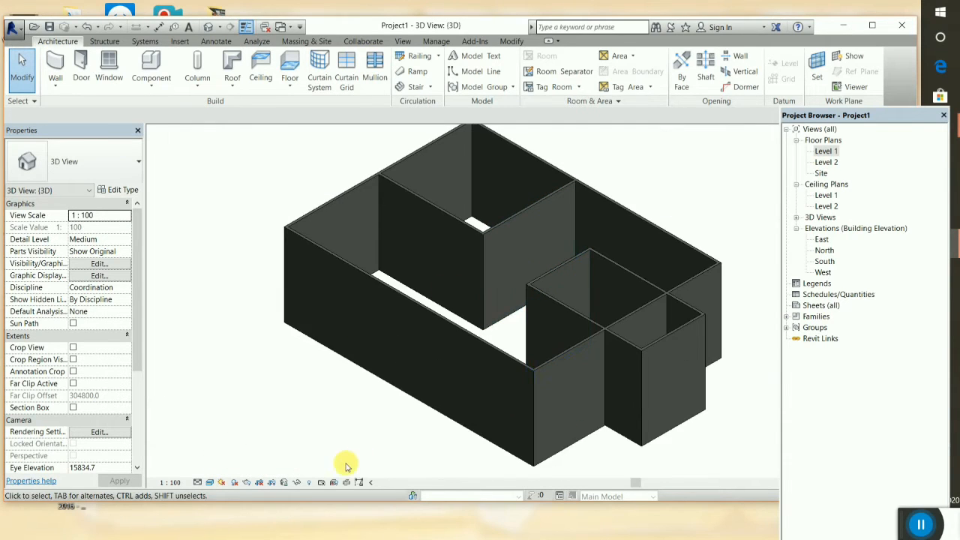
- Try the Shaded and Hidden Line visual styles in the 3D view and return it to Realistic
{"action": "left_click", "coordinate": [209, 483]}
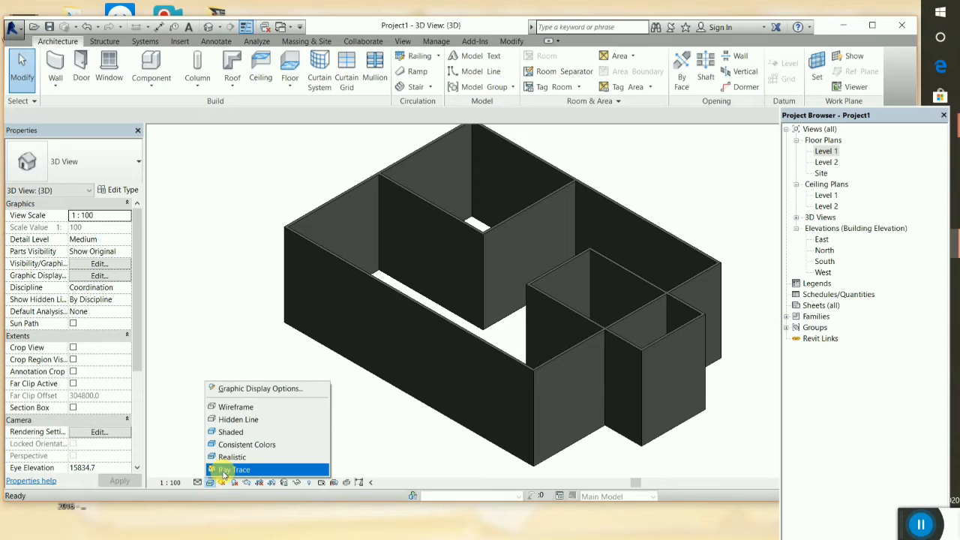
{"action": "left_click", "coordinate": [242, 433]}
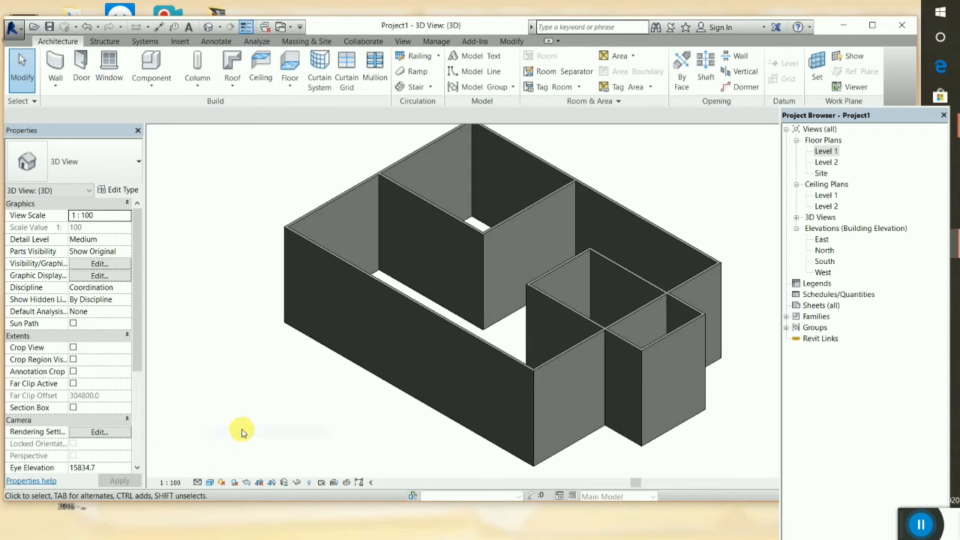
{"action": "left_click", "coordinate": [211, 483]}
{"action": "left_click", "coordinate": [254, 420]}
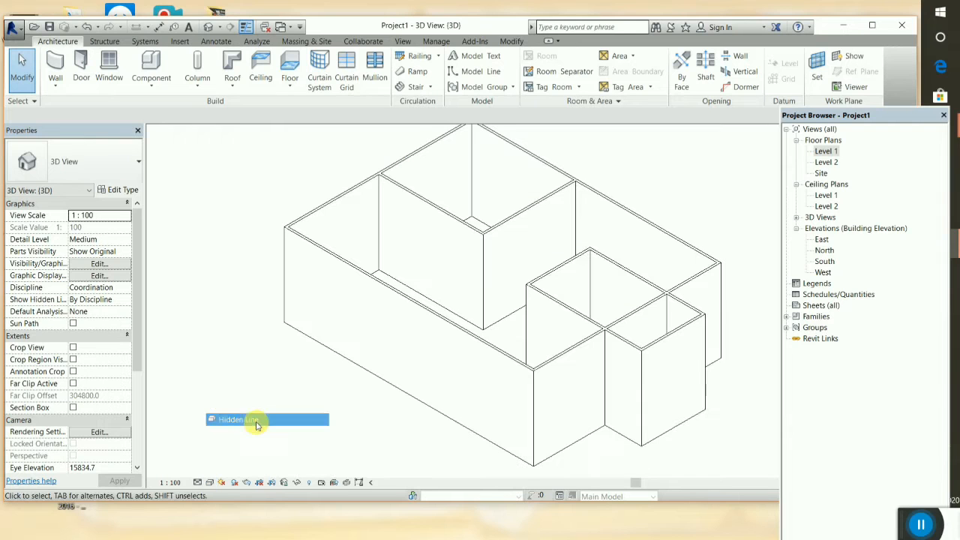
{"action": "left_click", "coordinate": [210, 484]}
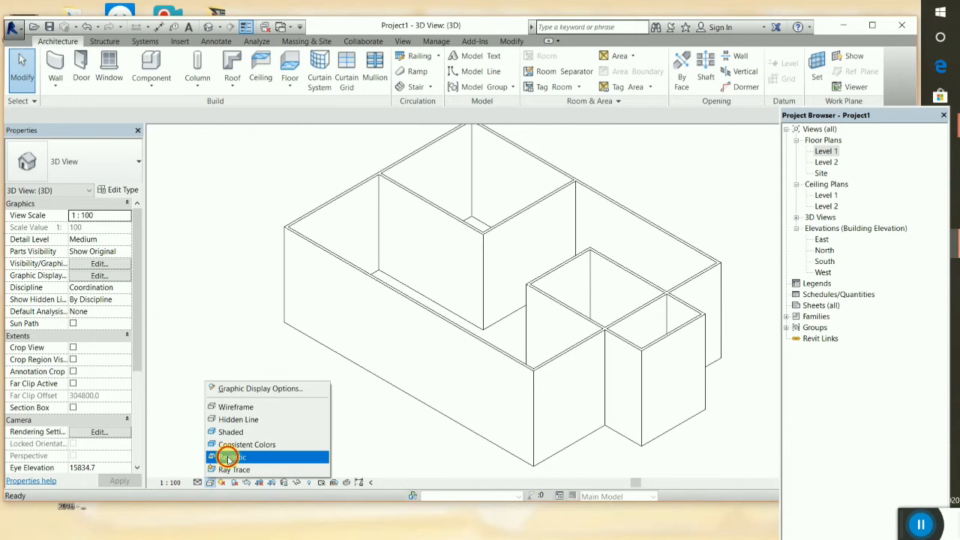
{"action": "left_click", "coordinate": [228, 457]}
{"action": "scroll", "coordinate": [492, 300], "scroll_direction": "up", "scroll_amount": 5}
{"action": "scroll", "coordinate": [495, 297], "scroll_direction": "up", "scroll_amount": 2}
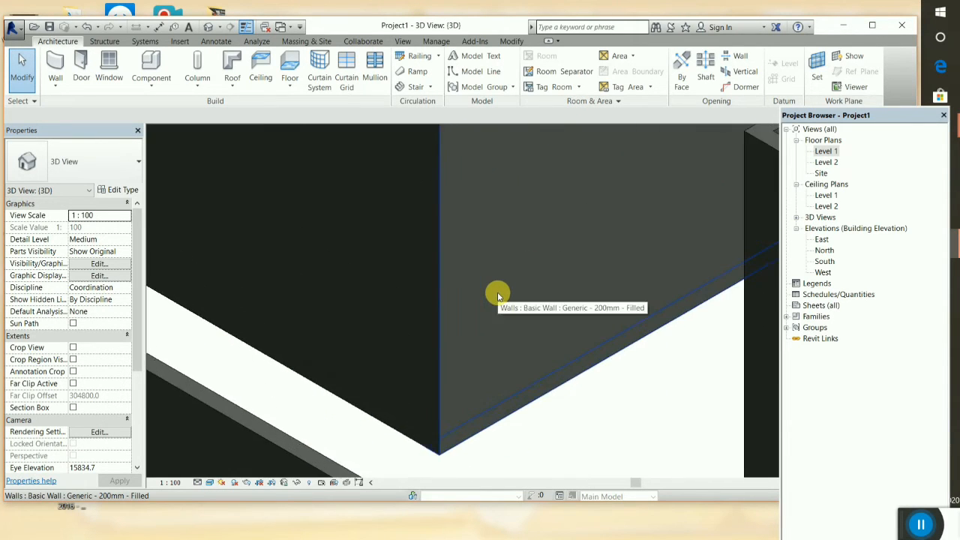
{"action": "scroll", "coordinate": [498, 295], "scroll_direction": "down", "scroll_amount": 7}
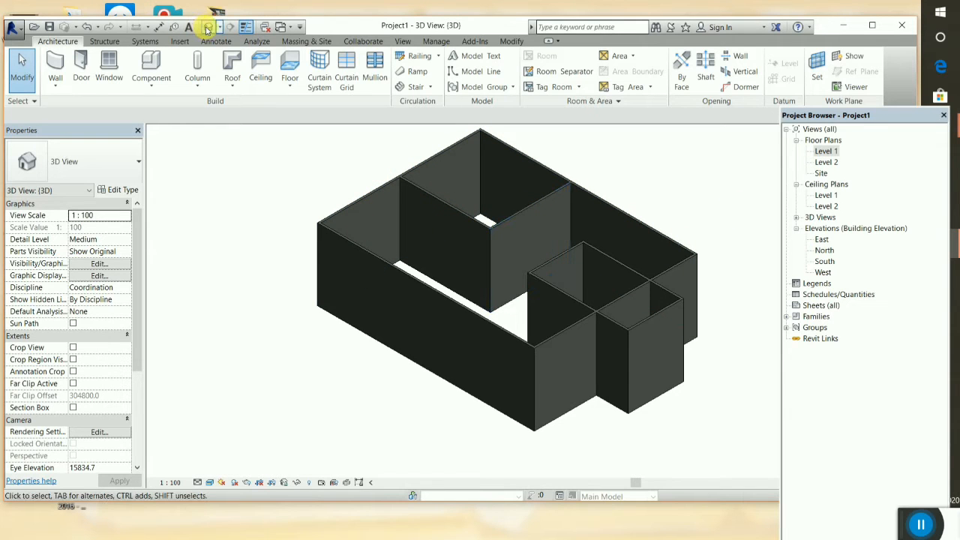
{"action": "left_click", "coordinate": [515, 221]}
{"action": "key", "text": "Escape"}
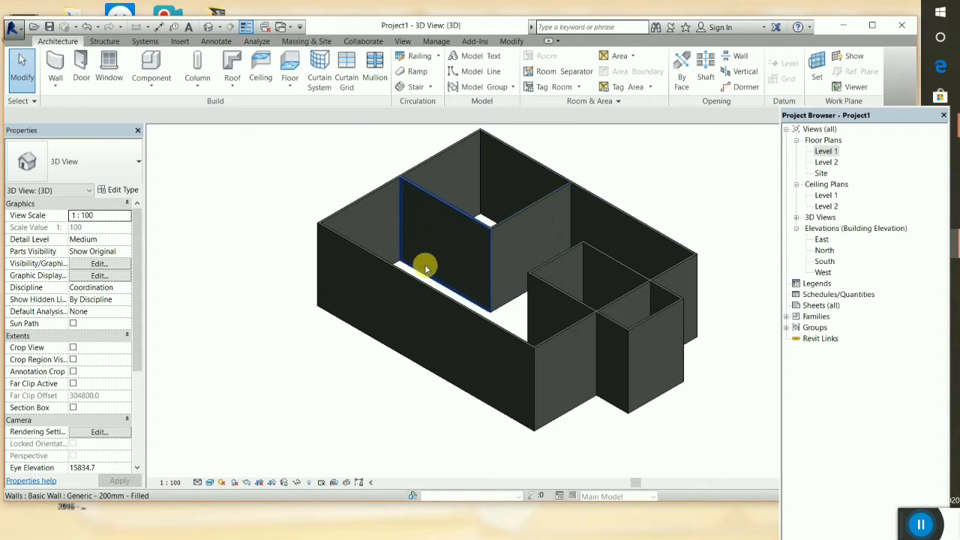
{"action": "left_click", "coordinate": [74, 158]}
{"action": "left_click", "coordinate": [73, 153]}
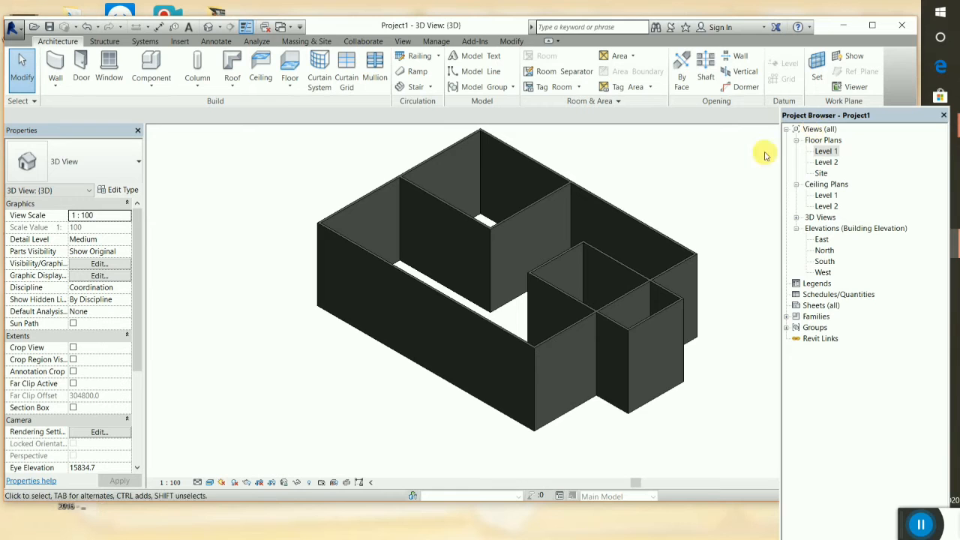
- Dock the Project Browser inside the main window and turn the 3D view to the top orientation
{"action": "left_click_drag", "start_coordinate": [873, 116], "coordinate": [917, 208]}
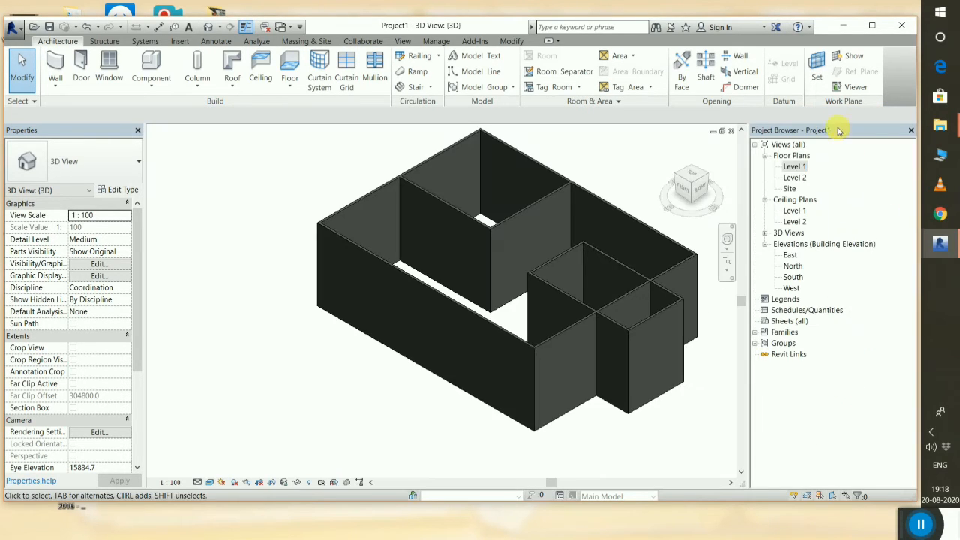
{"action": "left_click", "coordinate": [690, 175]}
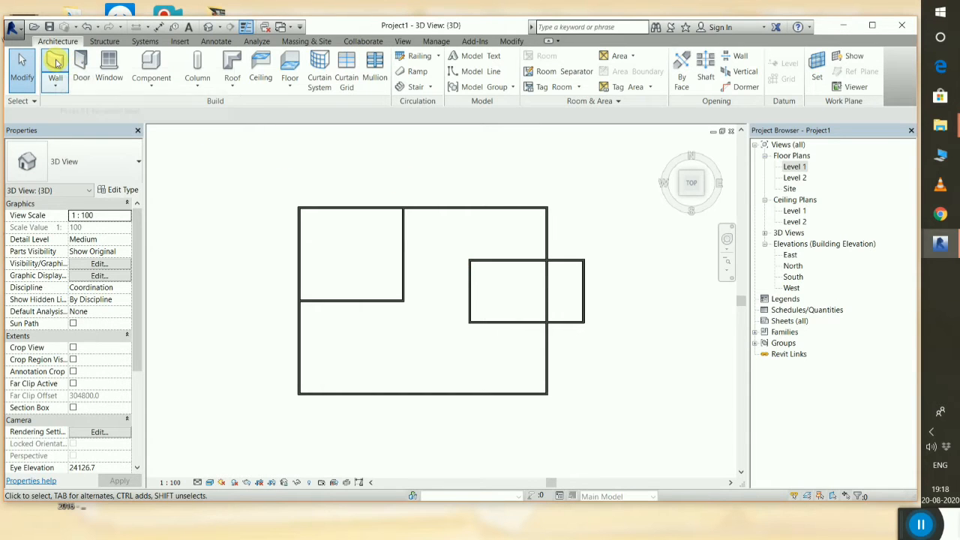
- Delete all four walls of the small rectangle that straddles the right outer wall
{"action": "left_click", "coordinate": [470, 293]}
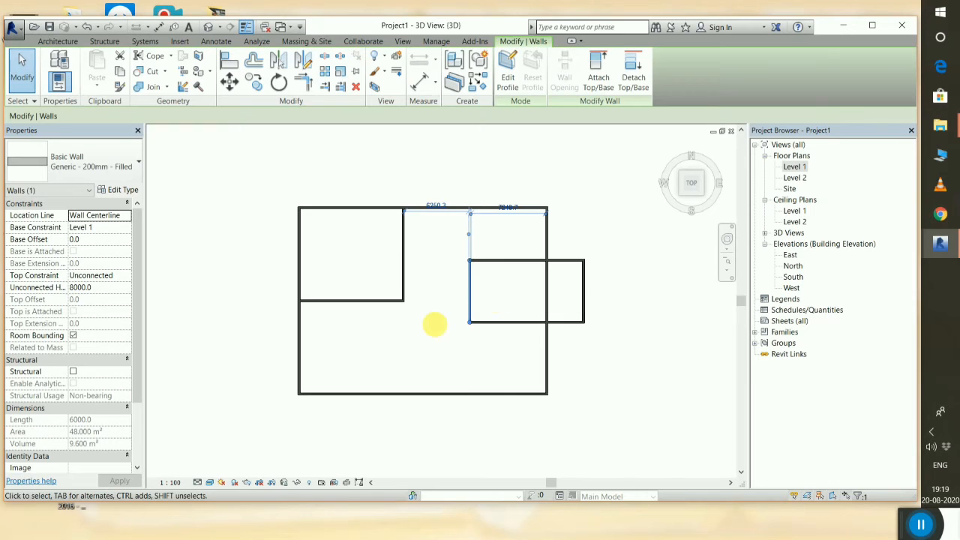
{"action": "left_click", "coordinate": [436, 324]}
{"action": "left_click_drag", "start_coordinate": [441, 352], "coordinate": [632, 349]}
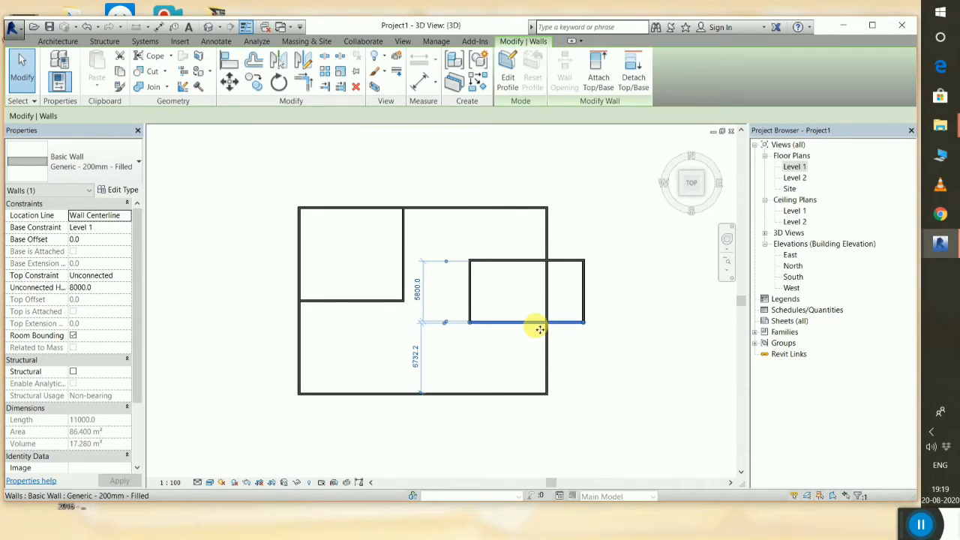
{"action": "key", "text": "Delete"}
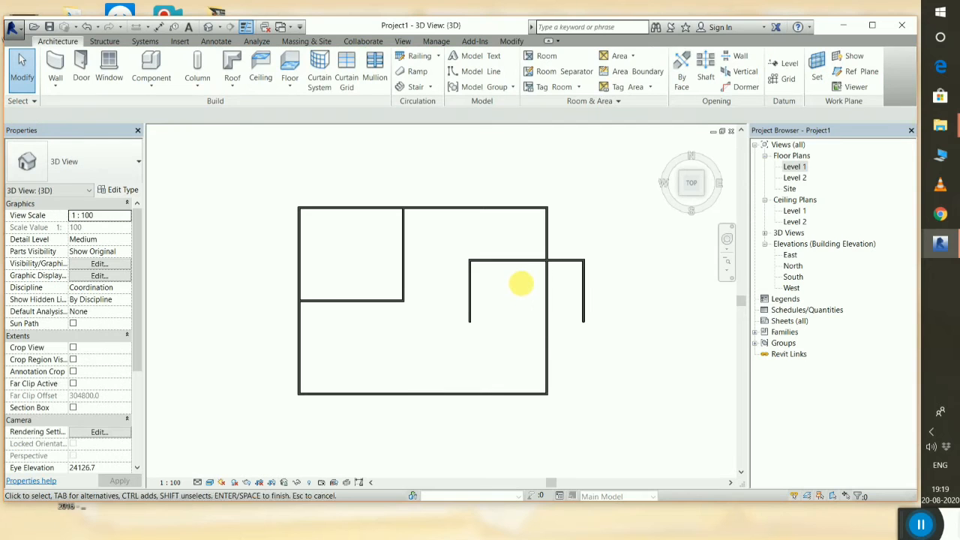
{"action": "left_click", "coordinate": [475, 264]}
{"action": "key", "text": "Delete"}
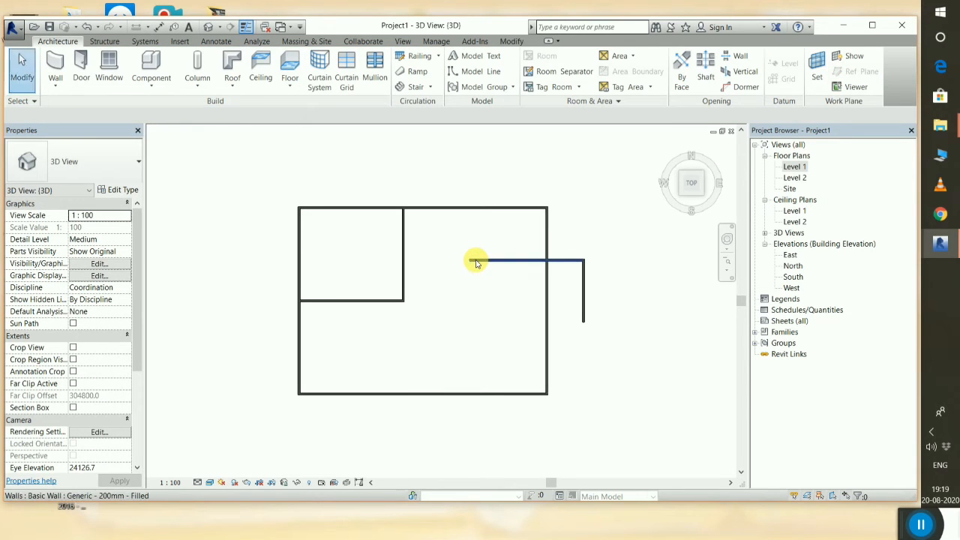
{"action": "left_click", "coordinate": [476, 262]}
{"action": "key", "text": "Delete"}
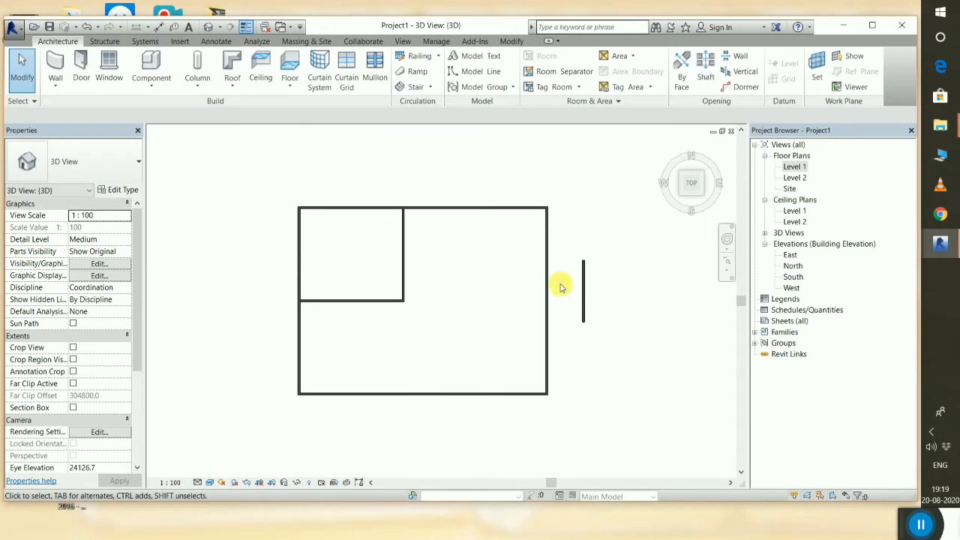
{"action": "left_click", "coordinate": [583, 294]}
{"action": "key", "text": "Delete"}
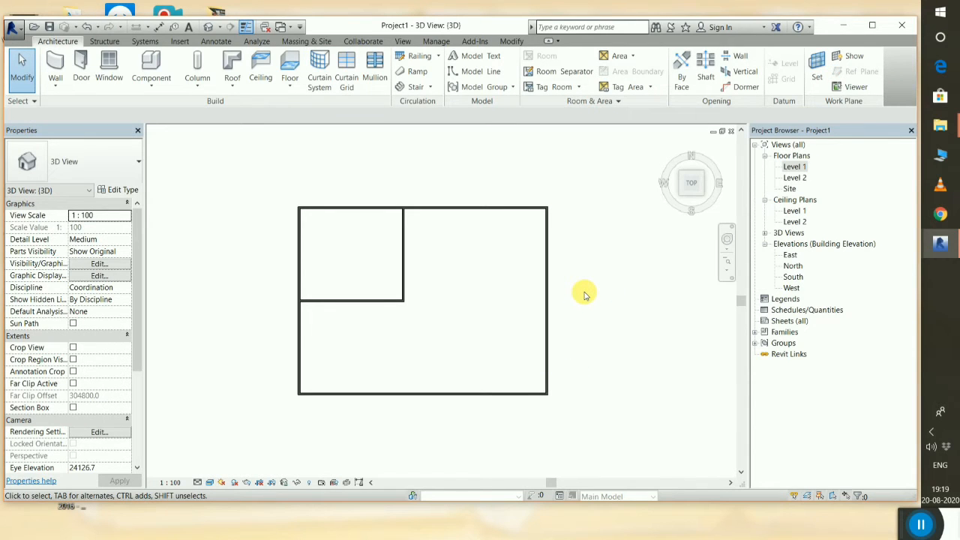
{"action": "scroll", "coordinate": [392, 273], "scroll_direction": "up", "scroll_amount": 3}
{"action": "scroll", "coordinate": [391, 274], "scroll_direction": "down", "scroll_amount": 2}
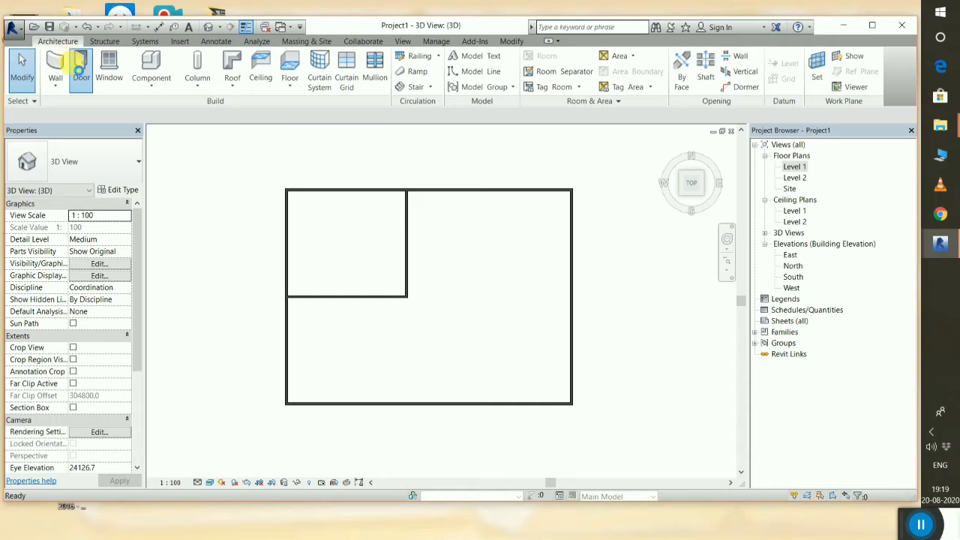
{"action": "left_click", "coordinate": [80, 67]}
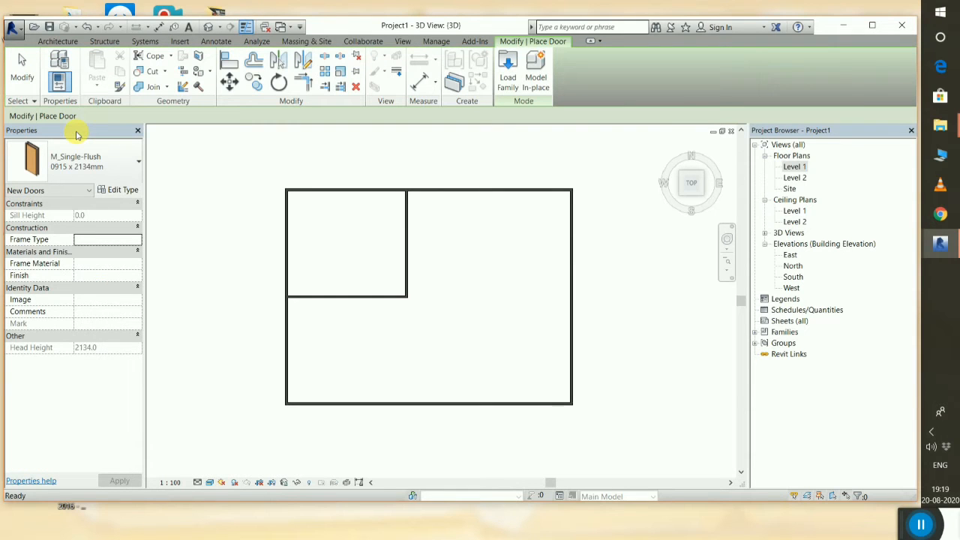
{"action": "key", "text": "Escape"}
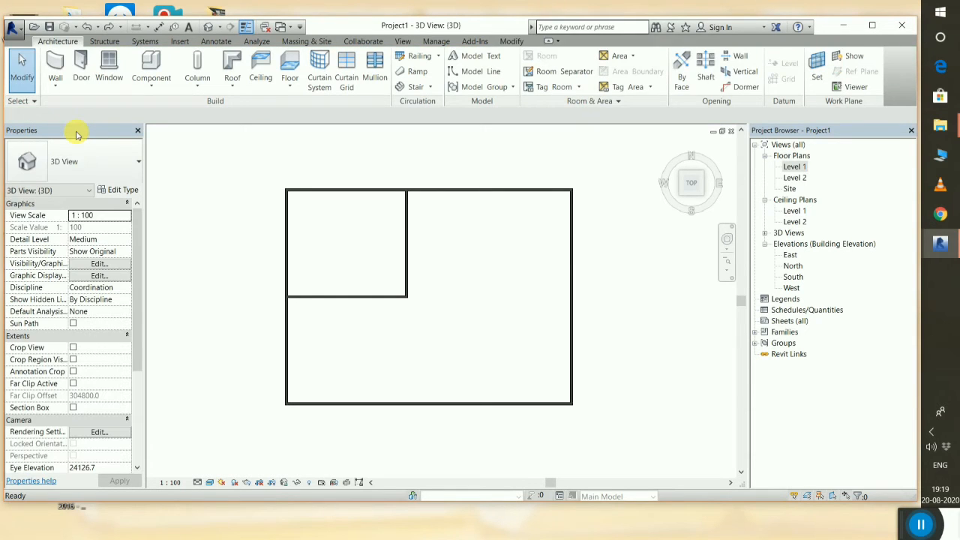
- Draw two connected Generic - 200mm - Filled walls in an L shape left of the building, the horizontal one about 4100 mm long
{"action": "left_click", "coordinate": [55, 78]}
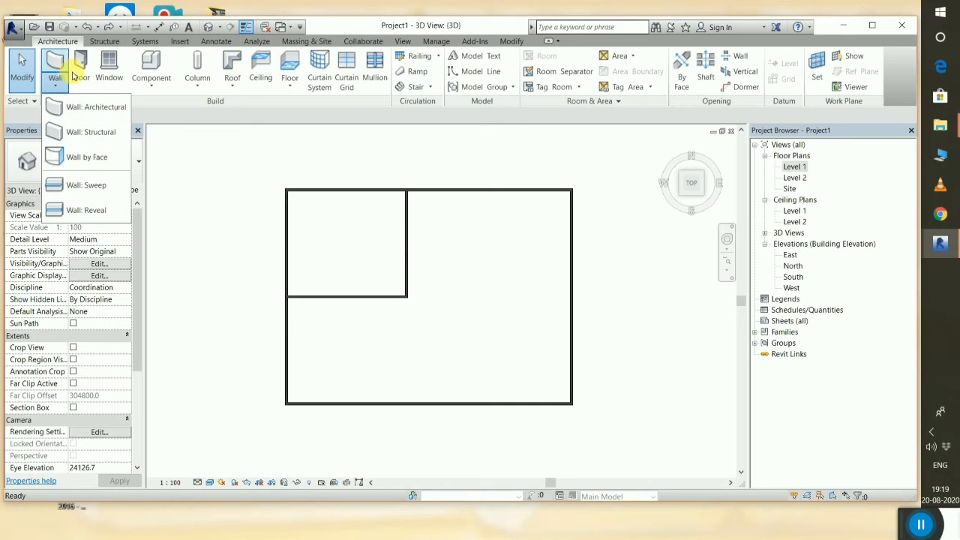
{"action": "left_click", "coordinate": [55, 61]}
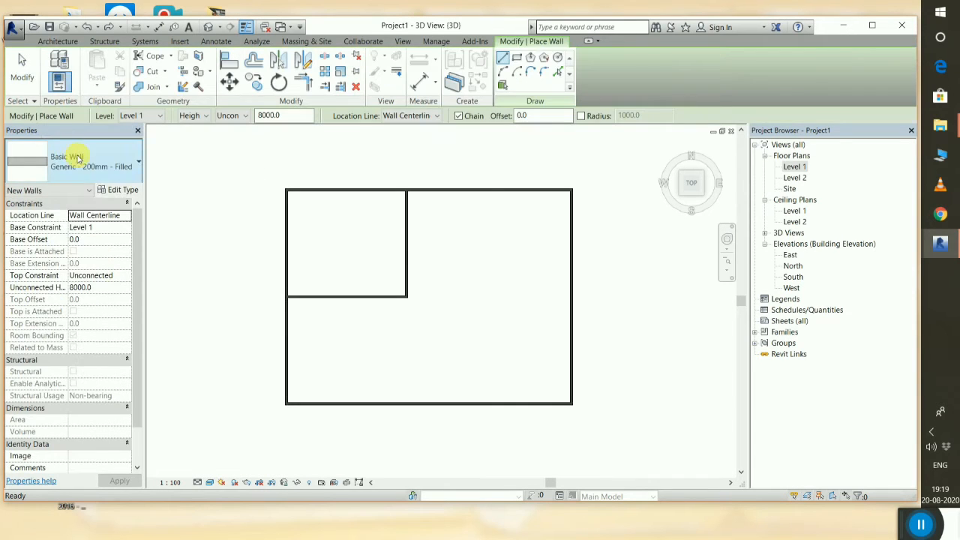
{"action": "left_click", "coordinate": [202, 189]}
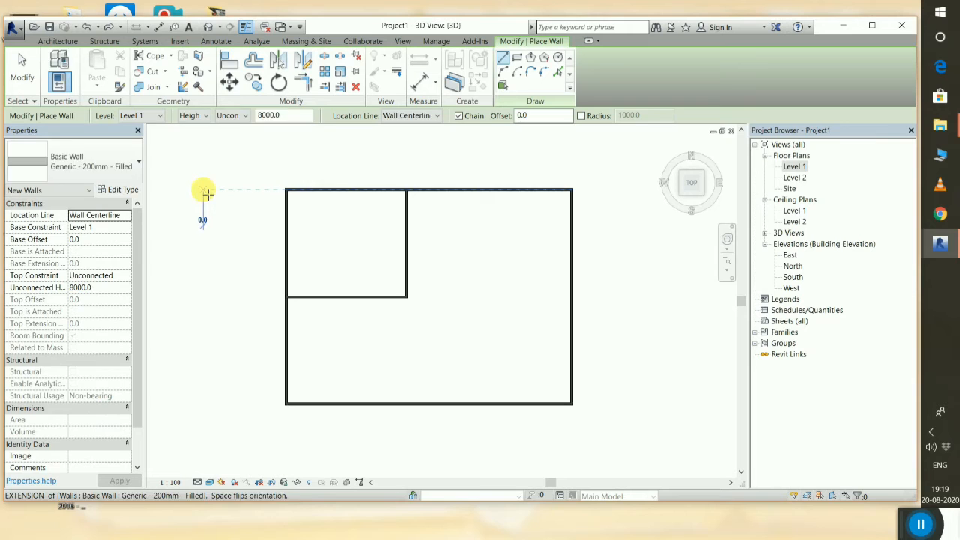
{"action": "left_click", "coordinate": [207, 253]}
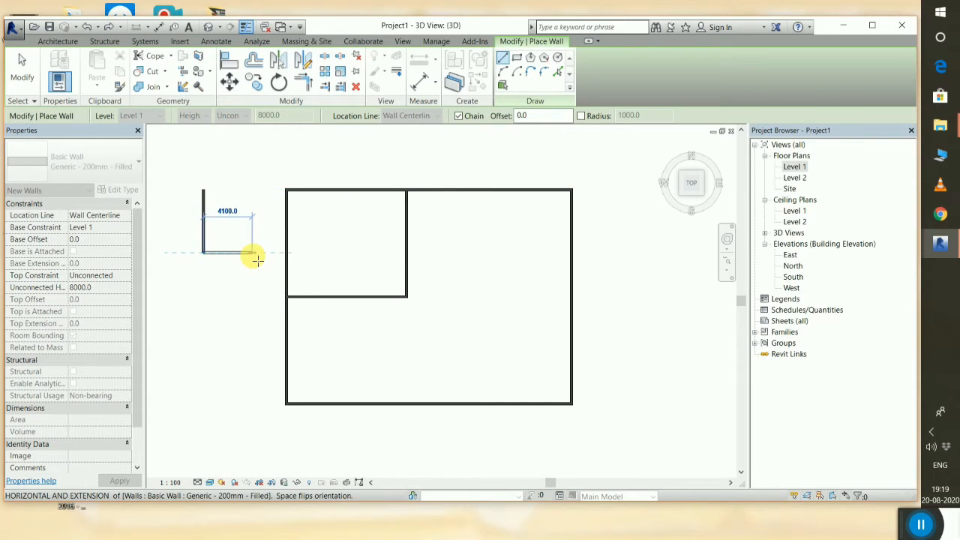
{"action": "left_click", "coordinate": [253, 254]}
{"action": "right_click", "coordinate": [248, 187]}
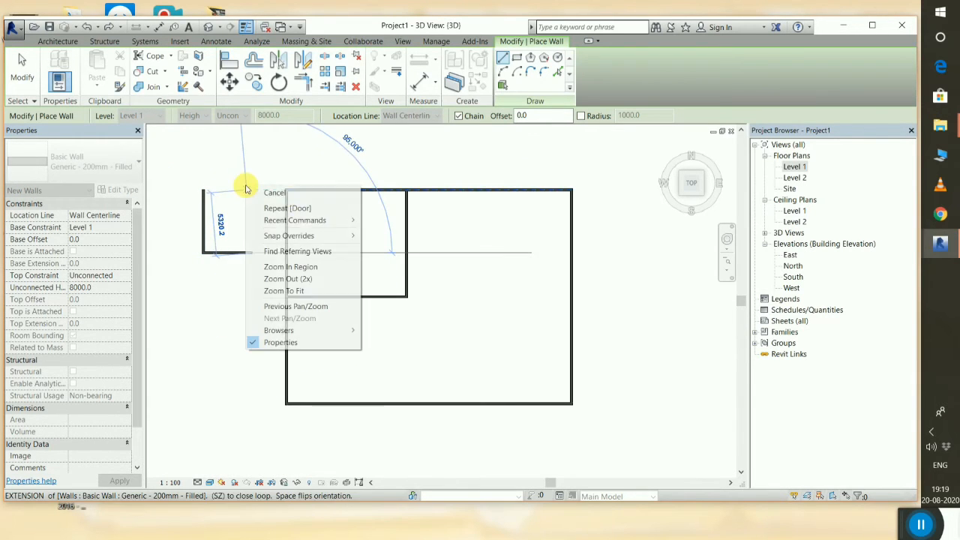
{"action": "left_click", "coordinate": [283, 194]}
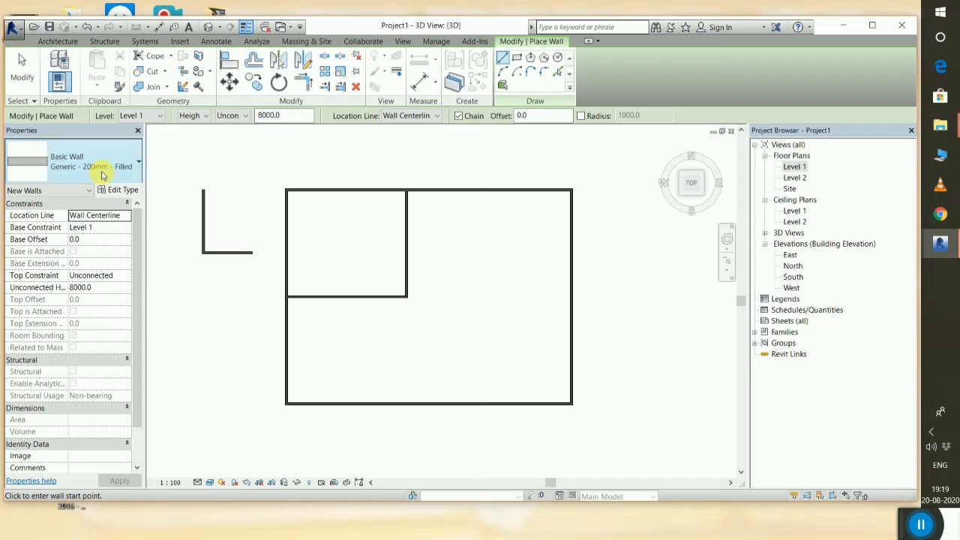
- Duplicate the Generic - 200mm - Filled wall type and name the new type wall 200mm
{"action": "left_click", "coordinate": [121, 190]}
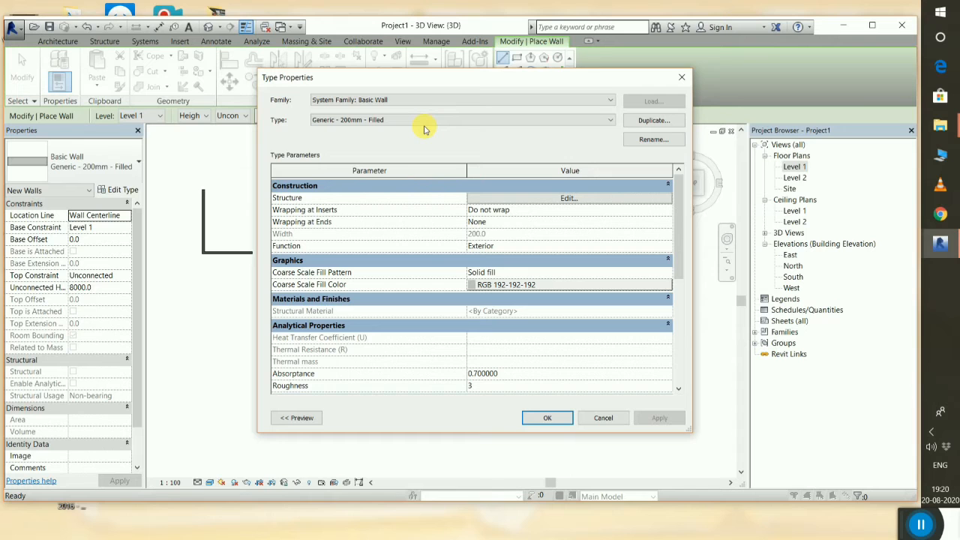
{"action": "left_click_drag", "start_coordinate": [377, 82], "coordinate": [350, 74]}
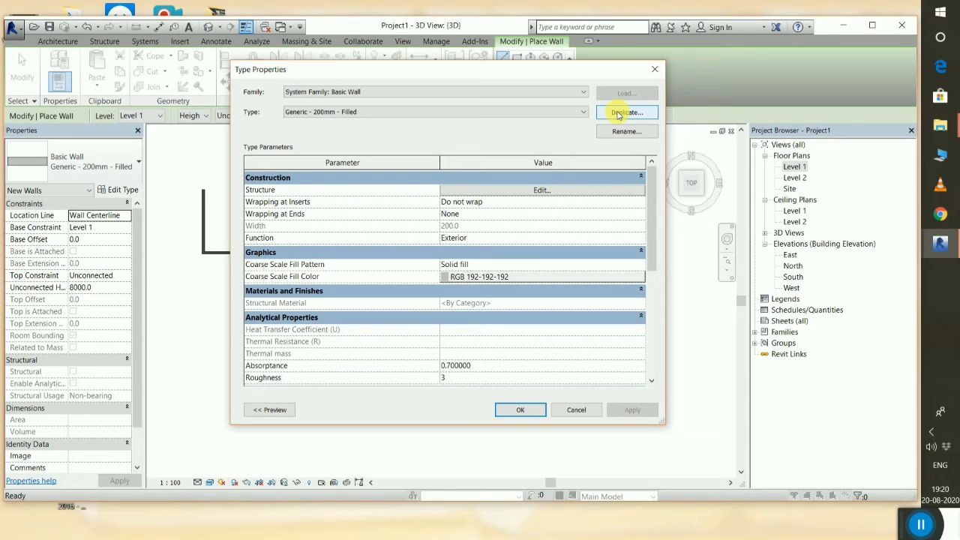
{"action": "left_click", "coordinate": [619, 113]}
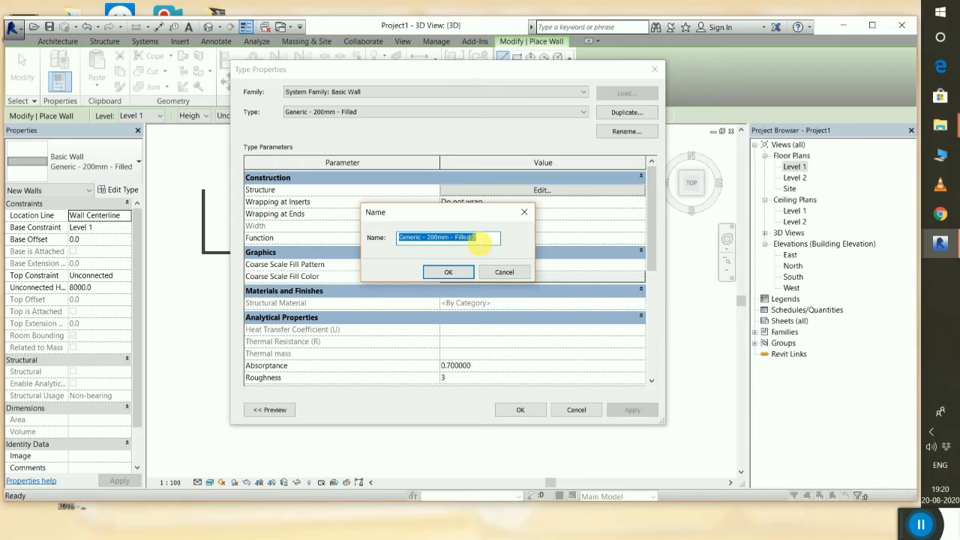
{"action": "left_click", "coordinate": [484, 239]}
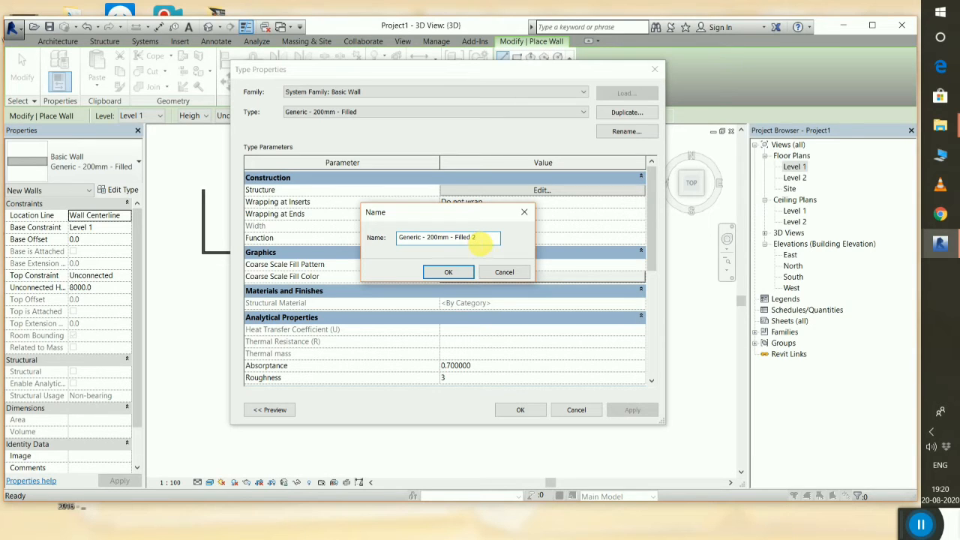
{"action": "key", "text": "BackSpace"}
{"action": "key", "text": "BackSpace"}
{"action": "key", "text": "BackSpace"}
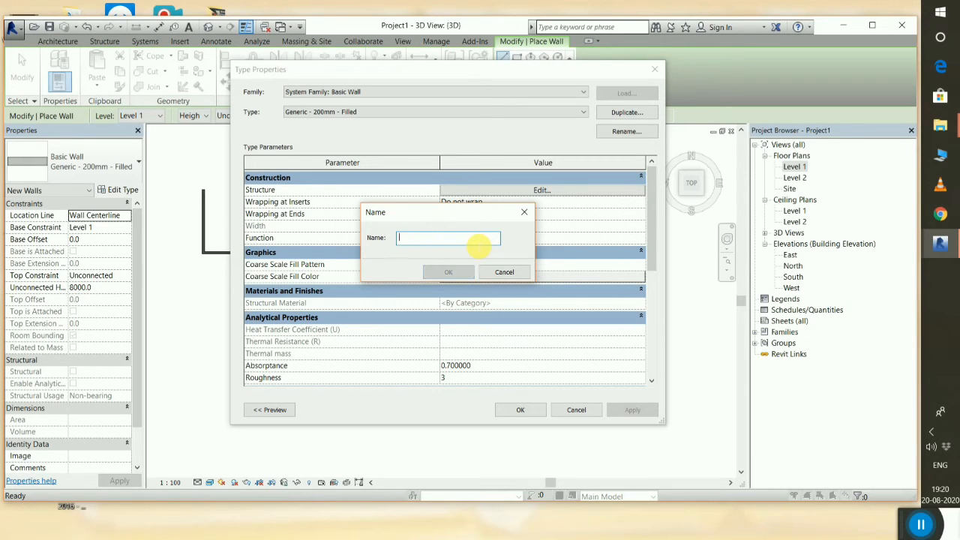
{"action": "type", "text": "wall 200mm"}
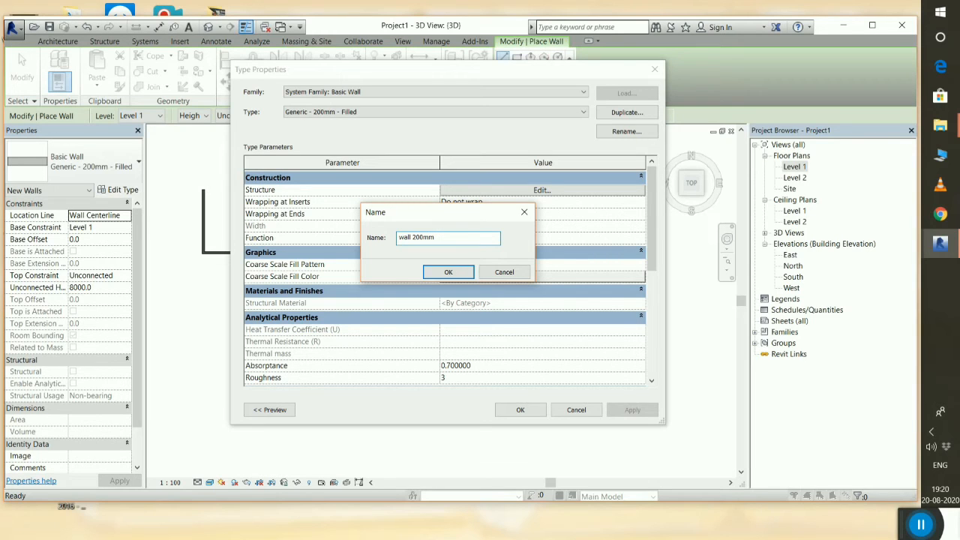
{"action": "left_click", "coordinate": [450, 272]}
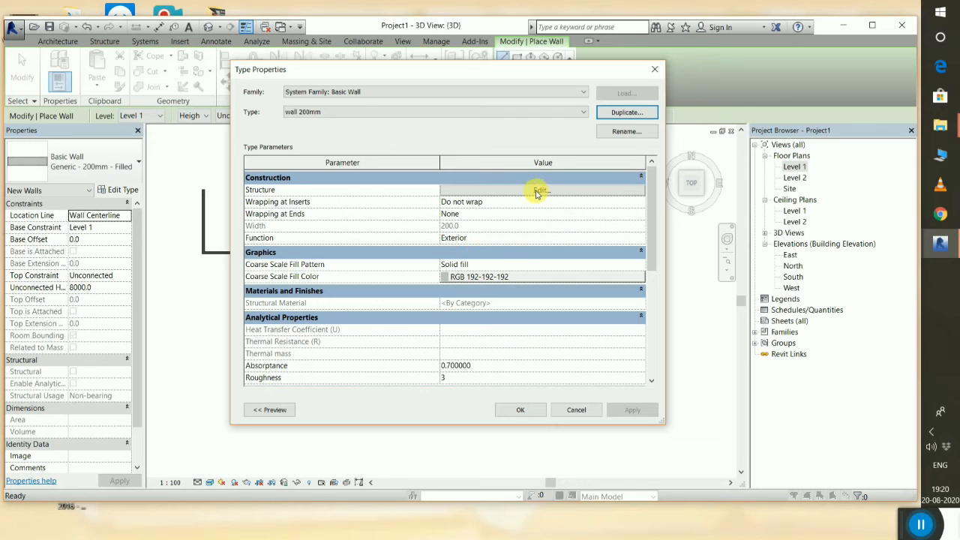
- Set the Structure [1] layer thickness of the wall 200mm type to 150 mm and apply the type properties
{"action": "scroll", "coordinate": [488, 270], "scroll_direction": "down", "scroll_amount": 2}
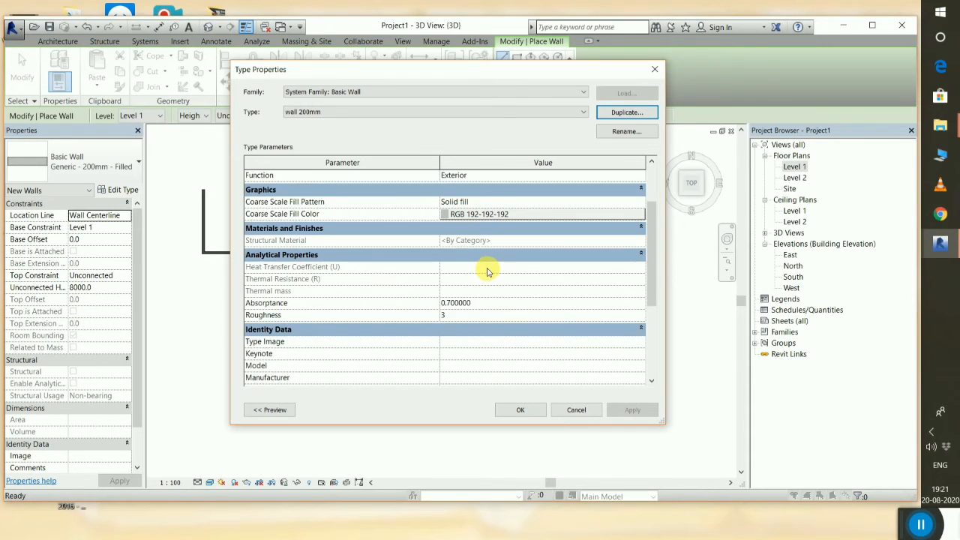
{"action": "scroll", "coordinate": [492, 263], "scroll_direction": "up", "scroll_amount": 2}
{"action": "left_click", "coordinate": [538, 190]}
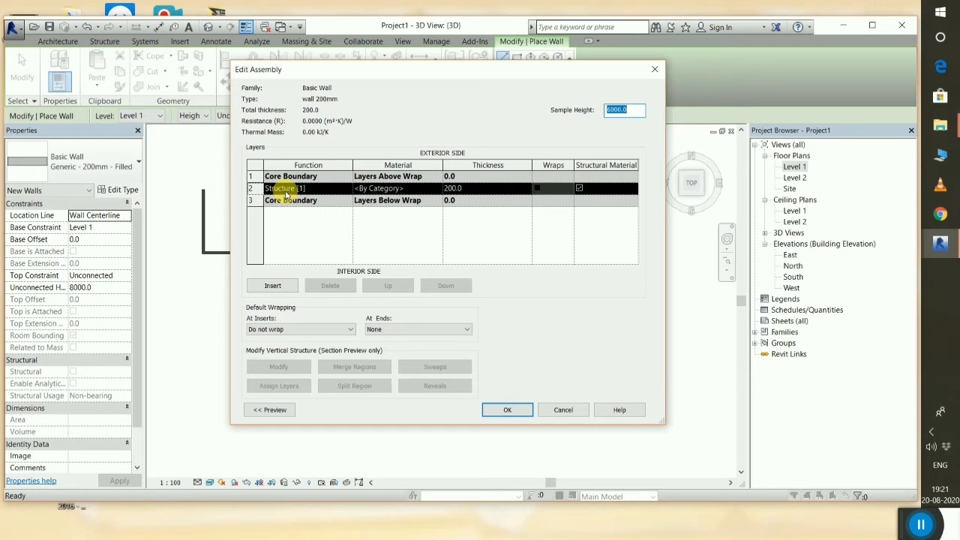
{"action": "left_click", "coordinate": [487, 190]}
{"action": "double_click", "coordinate": [487, 190]}
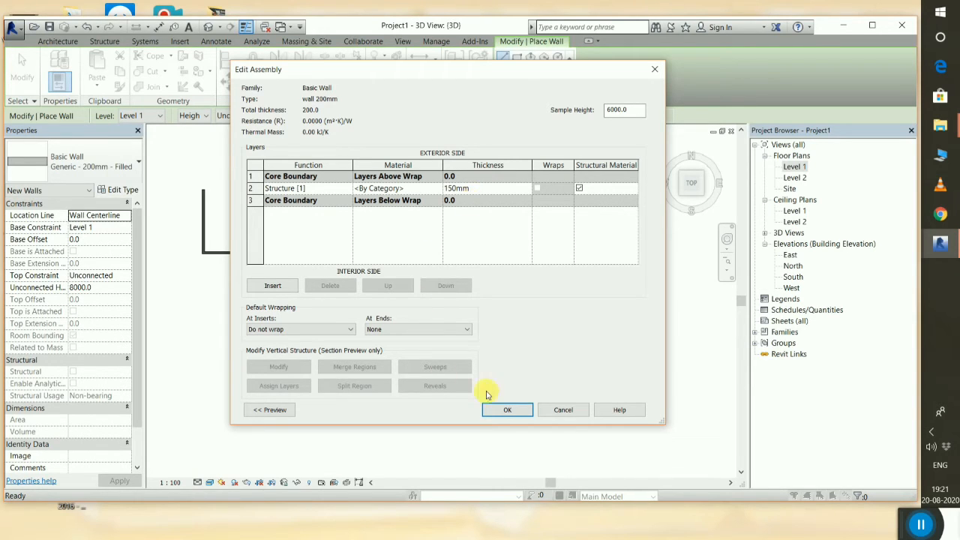
{"action": "left_click", "coordinate": [503, 408]}
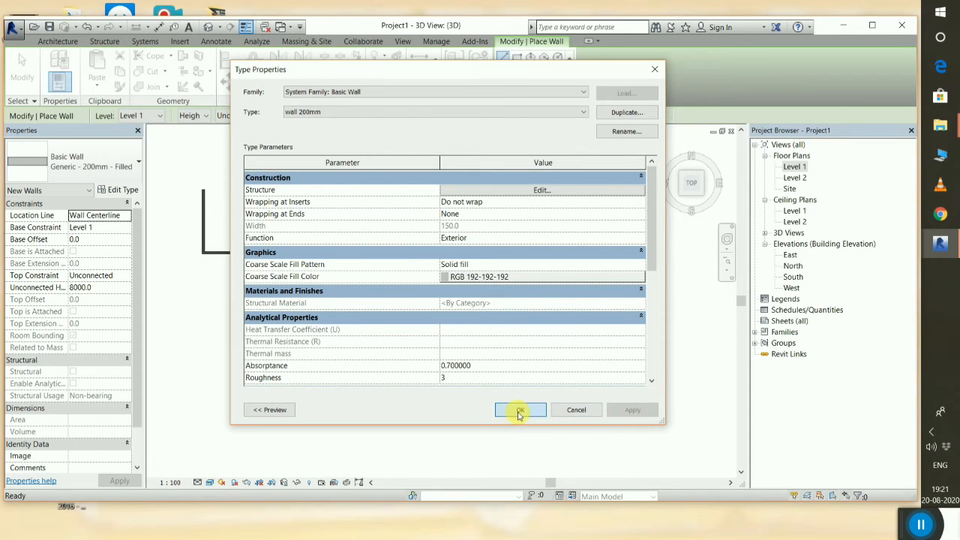
{"action": "left_click", "coordinate": [519, 411]}
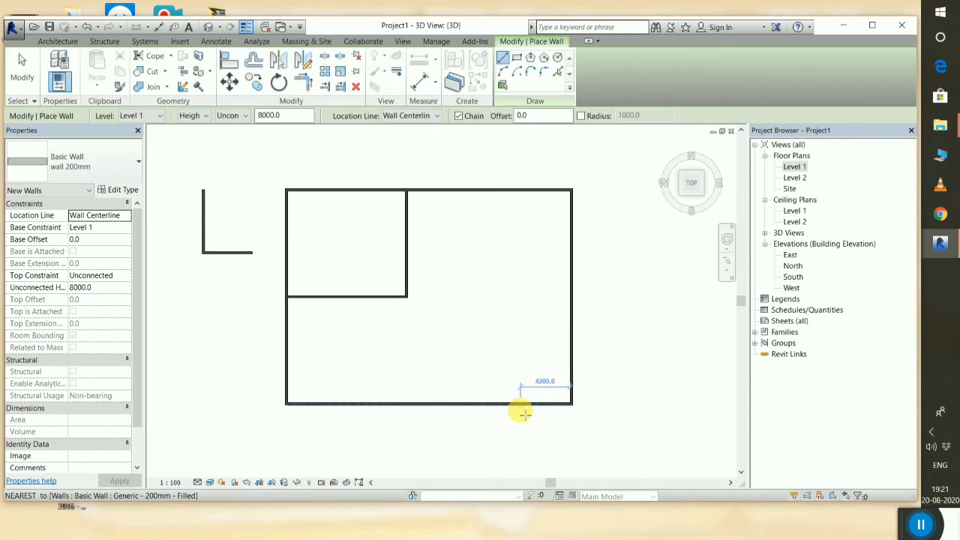
- Draw two connected wall 200mm walls in an L shape left of the building, about 2800 mm vertical and 2300 mm horizontal
{"action": "left_click", "coordinate": [232, 305]}
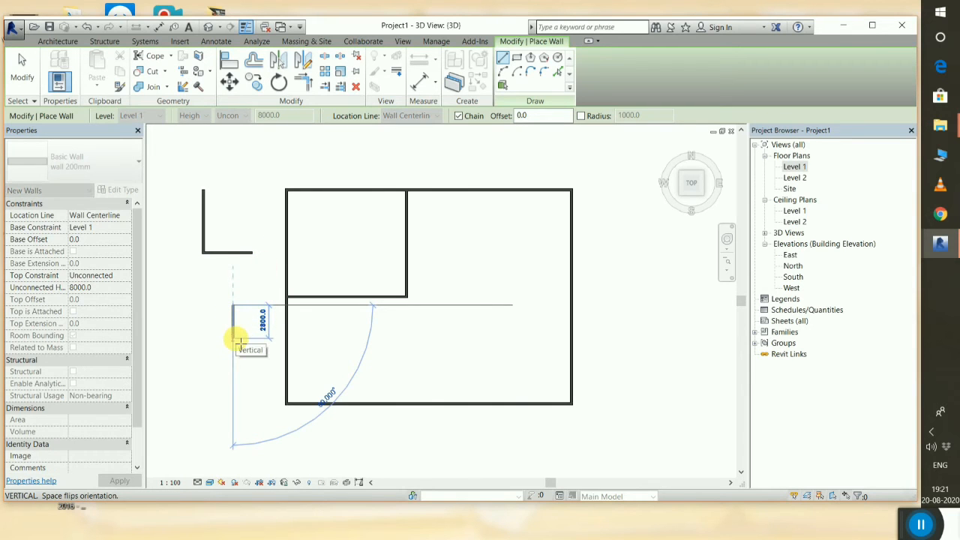
{"action": "left_click", "coordinate": [236, 339]}
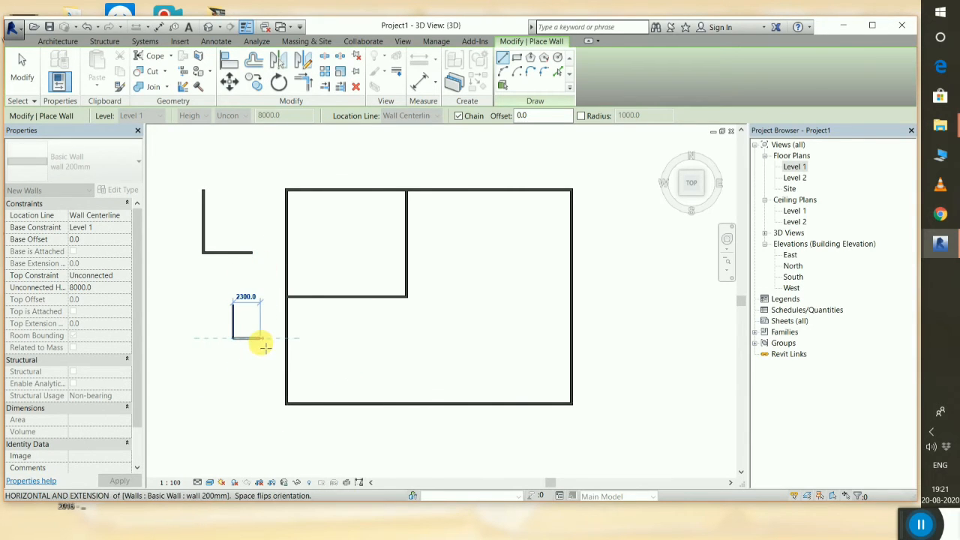
{"action": "left_click", "coordinate": [259, 339]}
{"action": "right_click", "coordinate": [246, 364]}
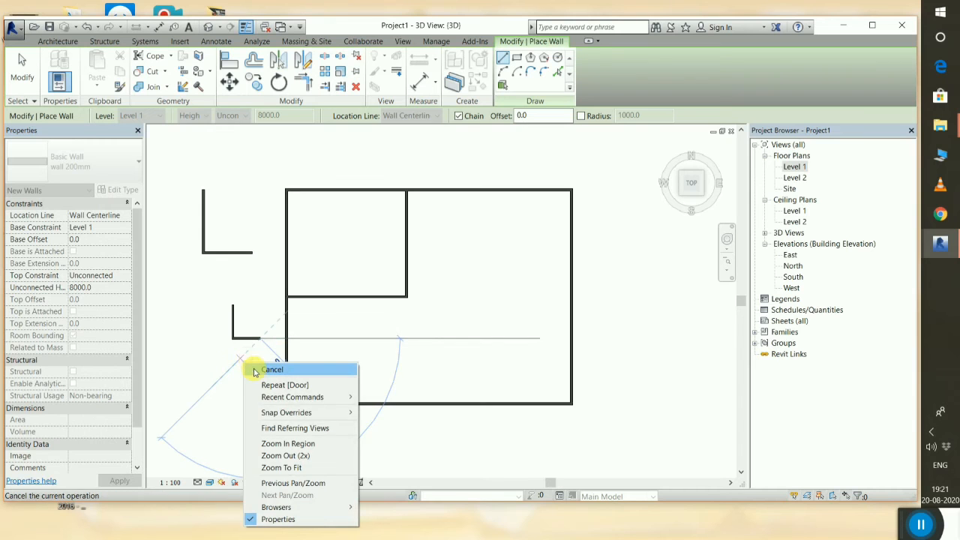
{"action": "left_click", "coordinate": [258, 371]}
{"action": "scroll", "coordinate": [242, 336], "scroll_direction": "up", "scroll_amount": 3}
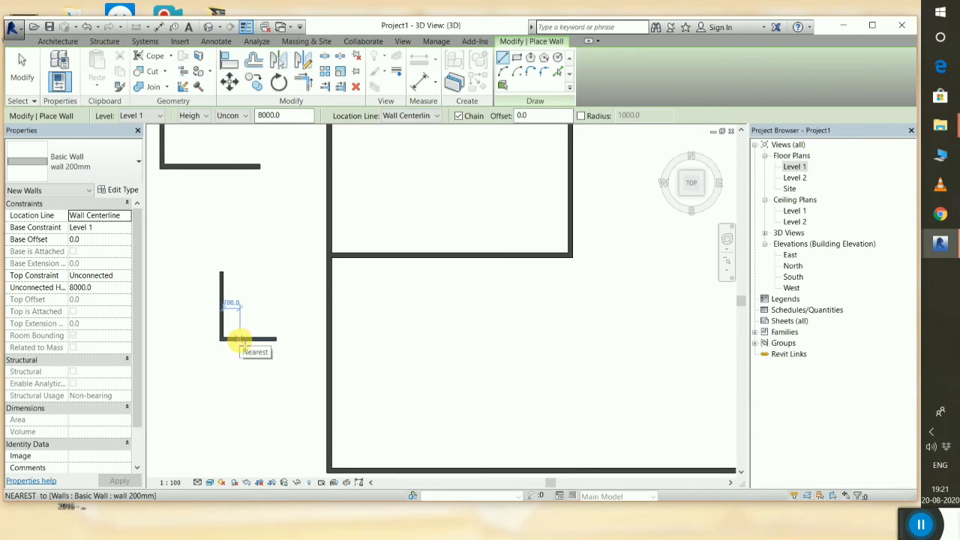
{"action": "left_click", "coordinate": [172, 243]}
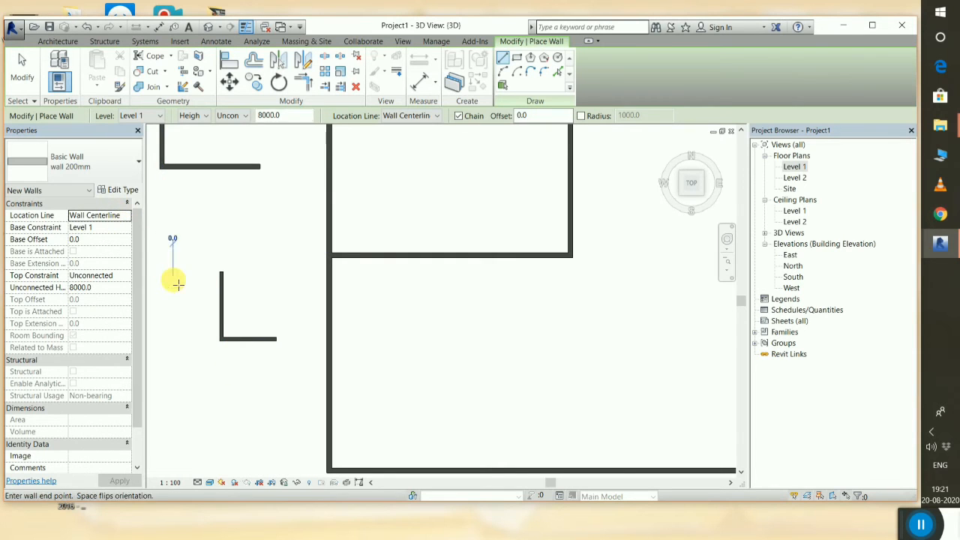
{"action": "right_click", "coordinate": [273, 234]}
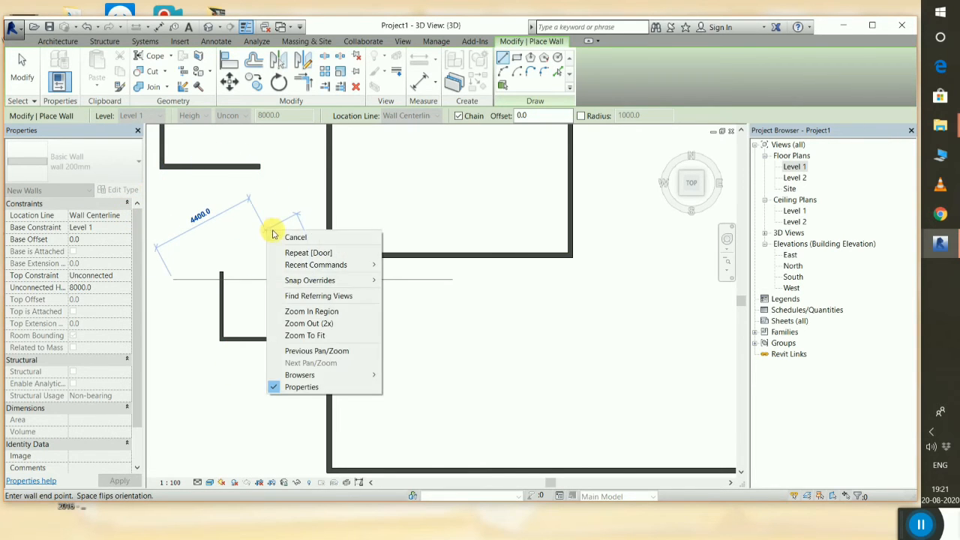
{"action": "left_click", "coordinate": [283, 237]}
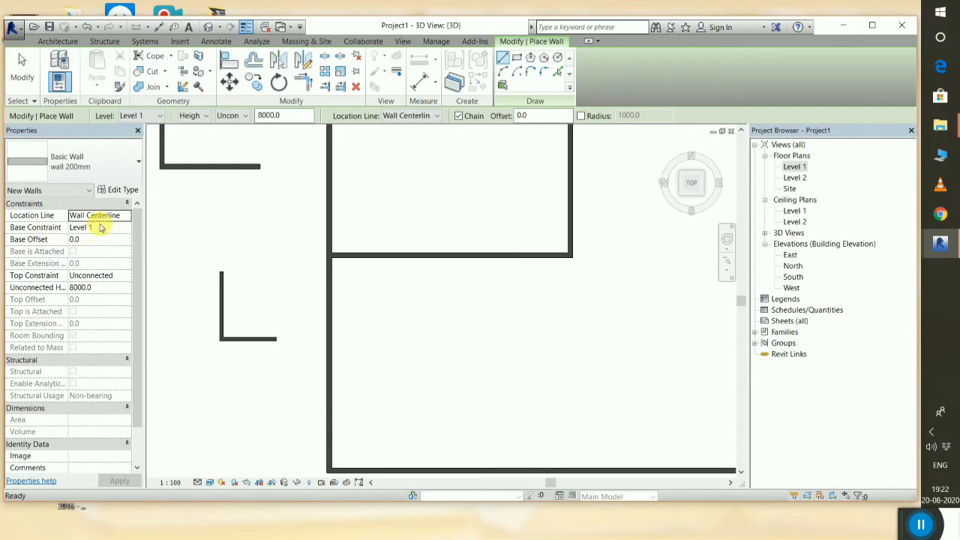
- Set the location line to Core Centerline and draw a horizontal wall about 6500 mm long across the building's left wall, continuing with a vertical one downward
{"action": "left_click", "coordinate": [128, 216]}
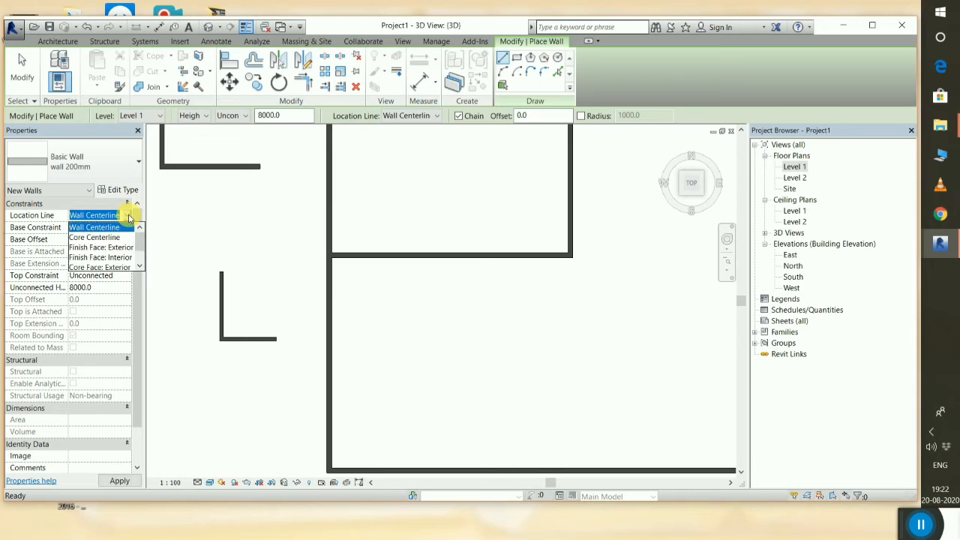
{"action": "left_click", "coordinate": [94, 237]}
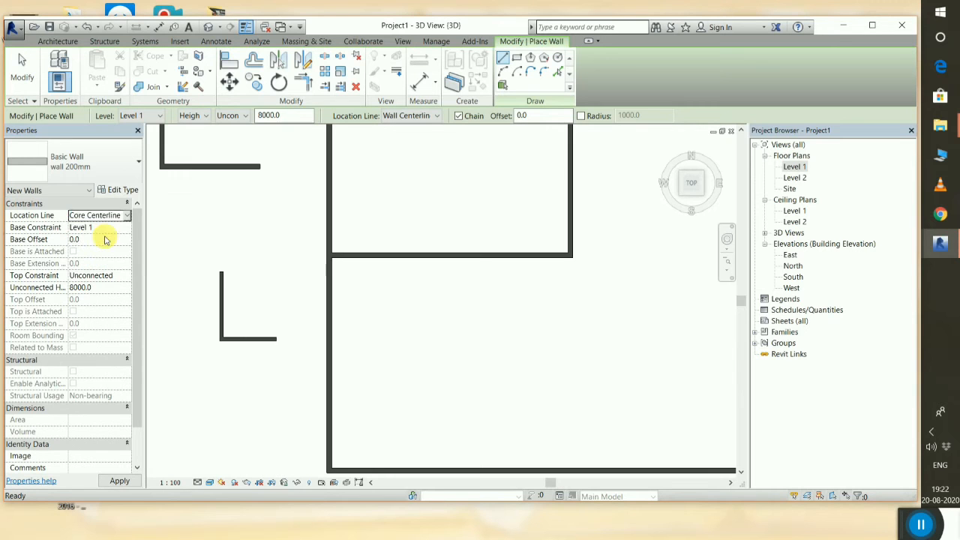
{"action": "left_click", "coordinate": [259, 208]}
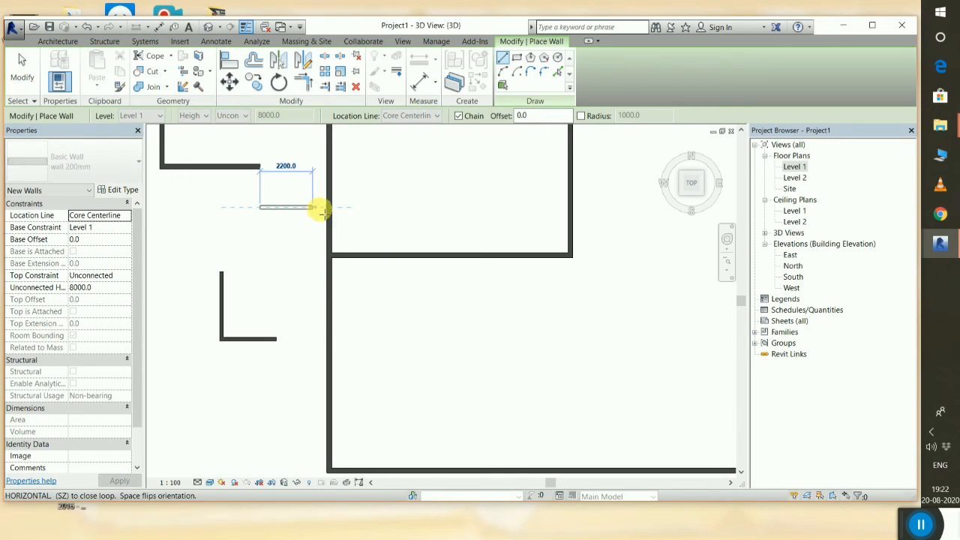
{"action": "left_click", "coordinate": [414, 207]}
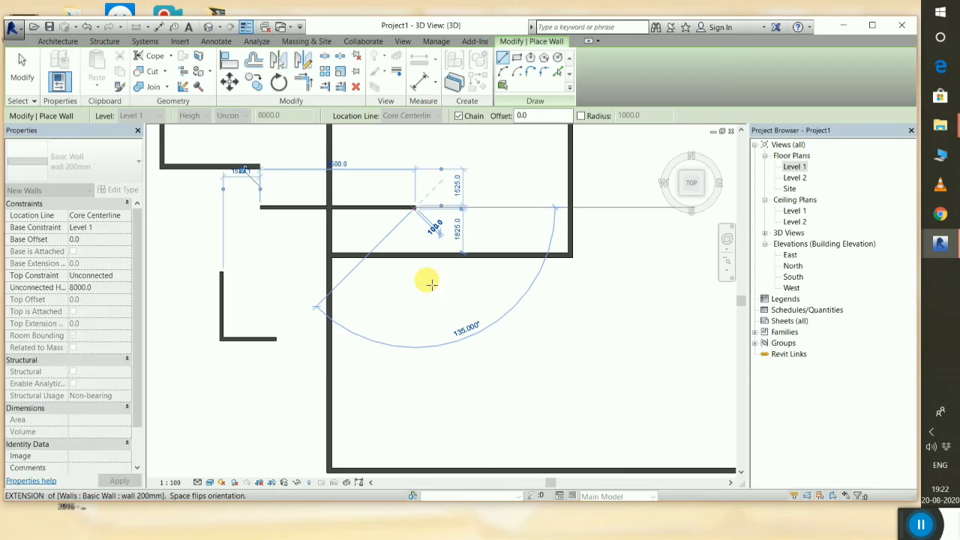
{"action": "left_click", "coordinate": [413, 330]}
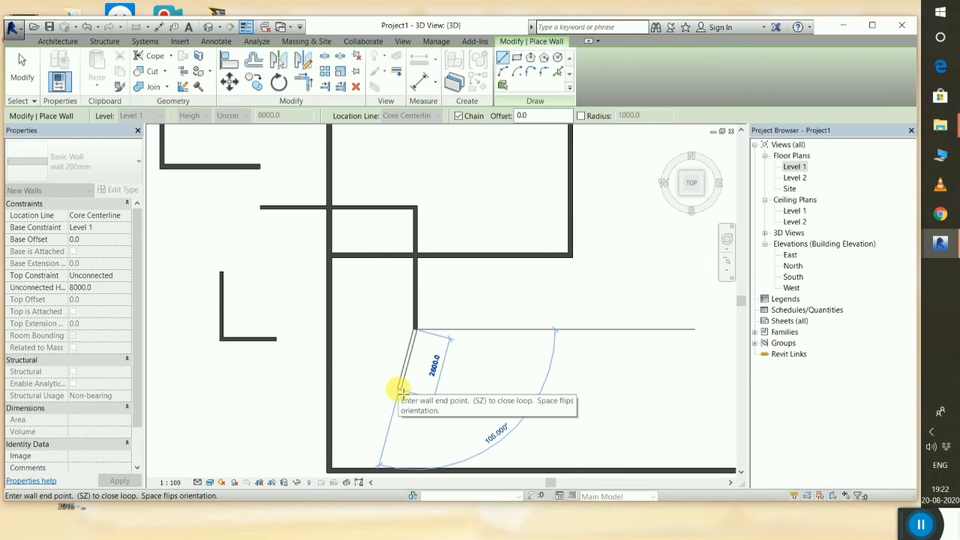
{"action": "right_click", "coordinate": [216, 162]}
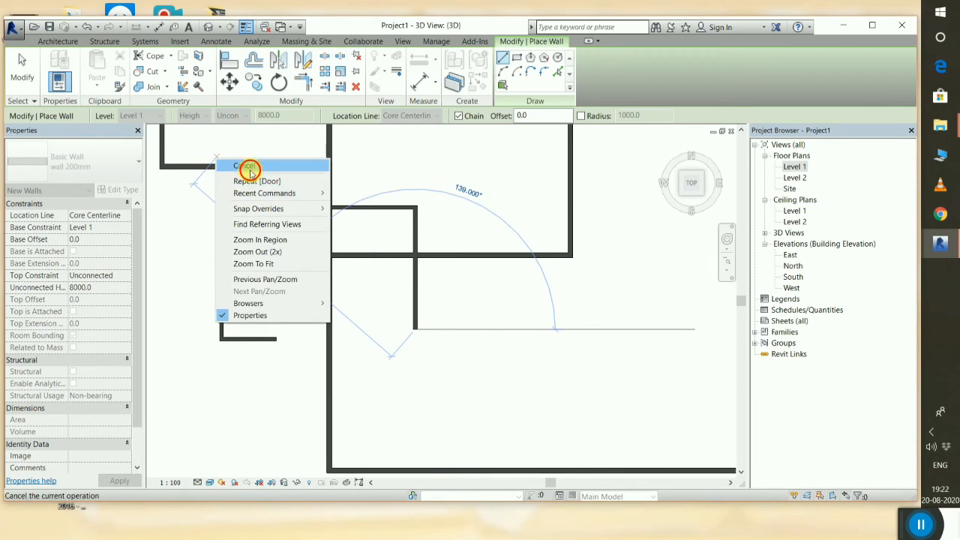
{"action": "left_click", "coordinate": [246, 166]}
- Set the location line to Finish Face: Exterior and draw a stepped wall chain inside the building, starting about 7400 mm horizontally and ending with an upward wall
{"action": "left_click", "coordinate": [118, 217]}
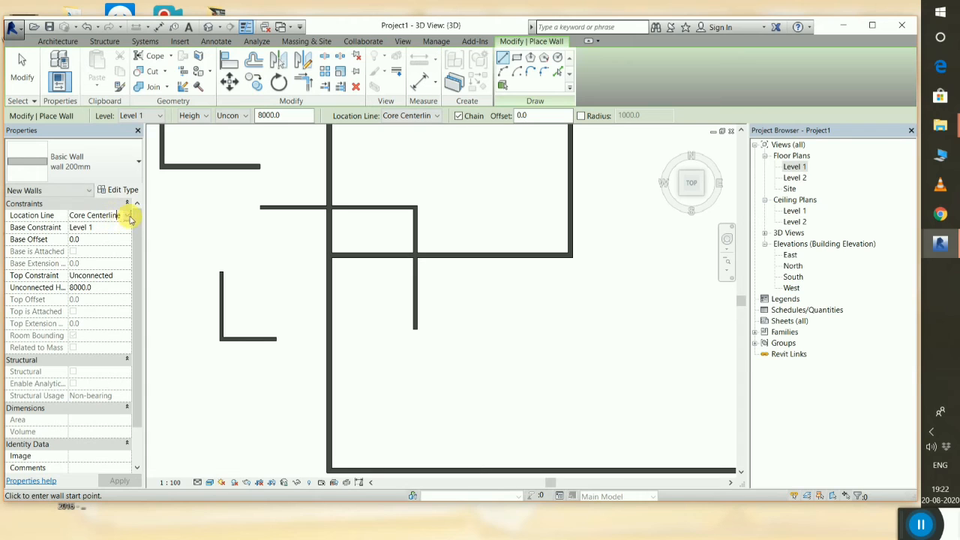
{"action": "left_click", "coordinate": [129, 215]}
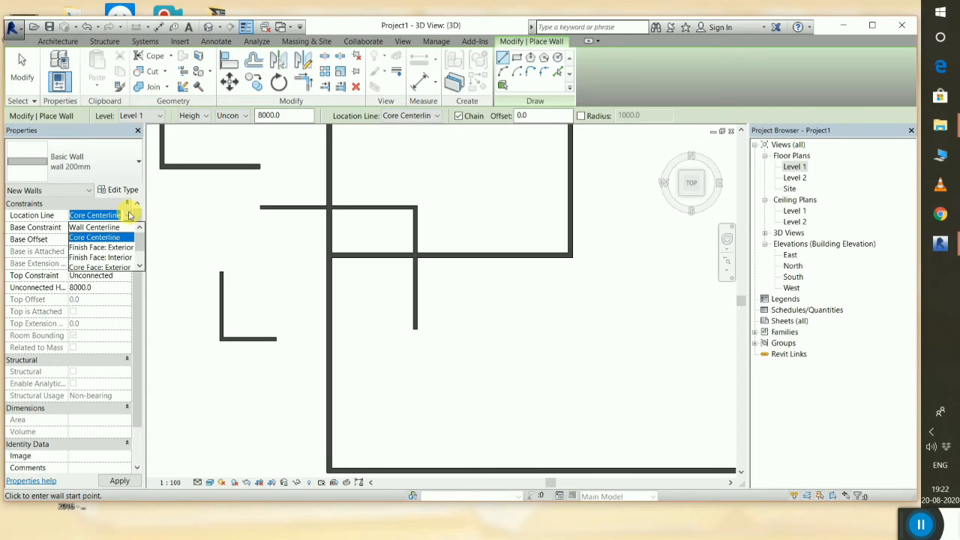
{"action": "left_click", "coordinate": [103, 251]}
{"action": "left_click", "coordinate": [353, 371]}
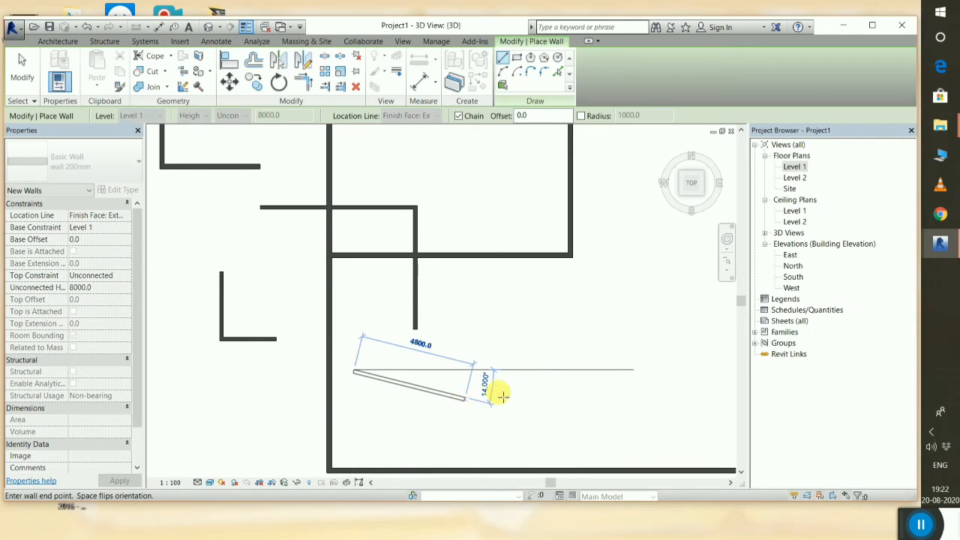
{"action": "left_click", "coordinate": [529, 375]}
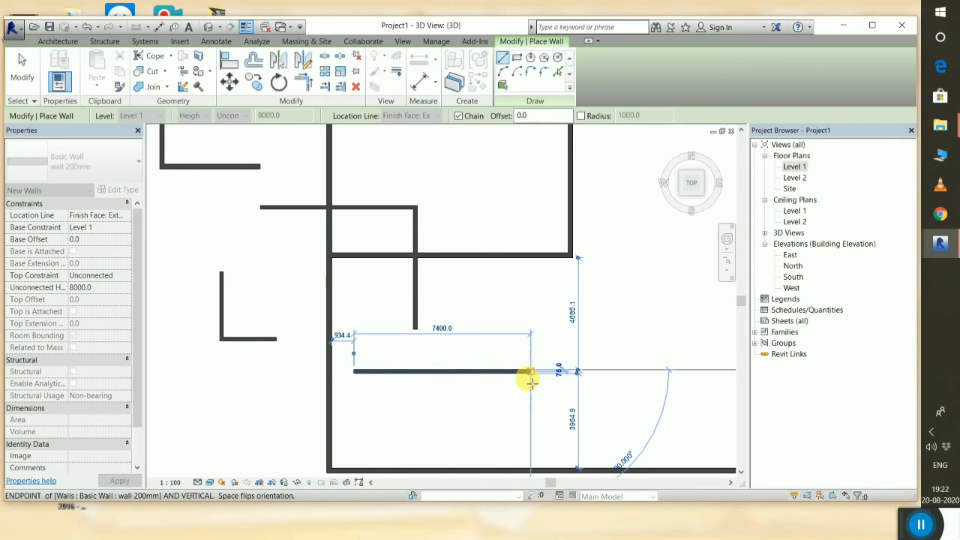
{"action": "left_click", "coordinate": [579, 381]}
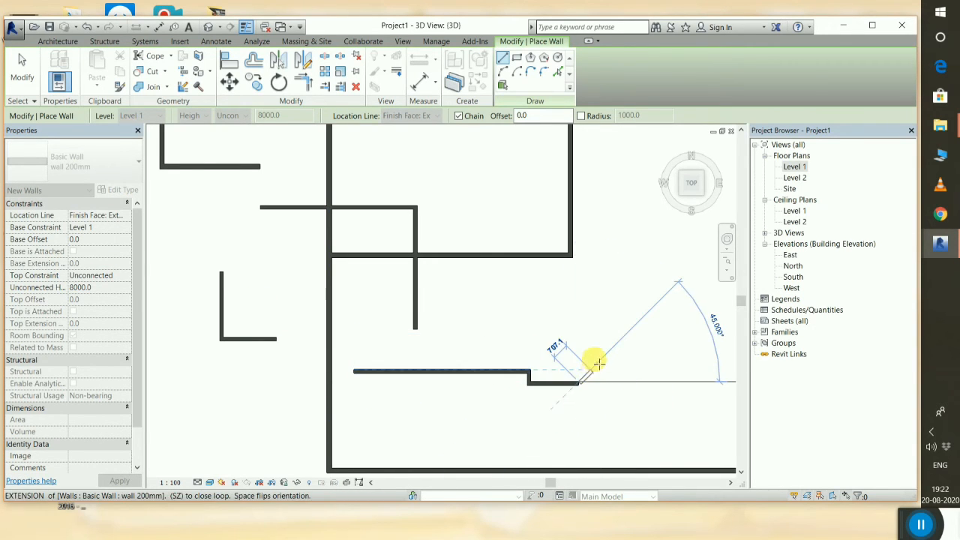
{"action": "left_click", "coordinate": [580, 292]}
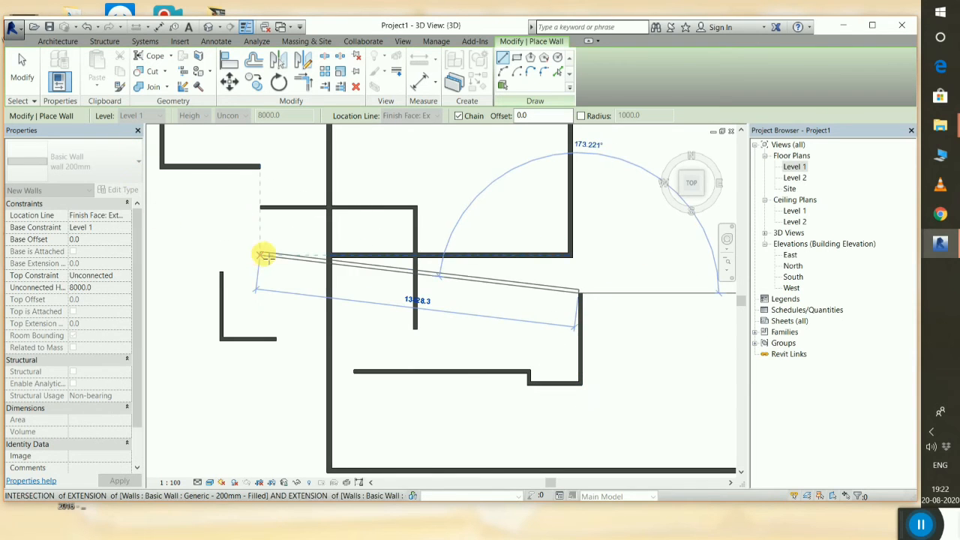
{"action": "right_click", "coordinate": [264, 256]}
{"action": "left_click", "coordinate": [296, 256]}
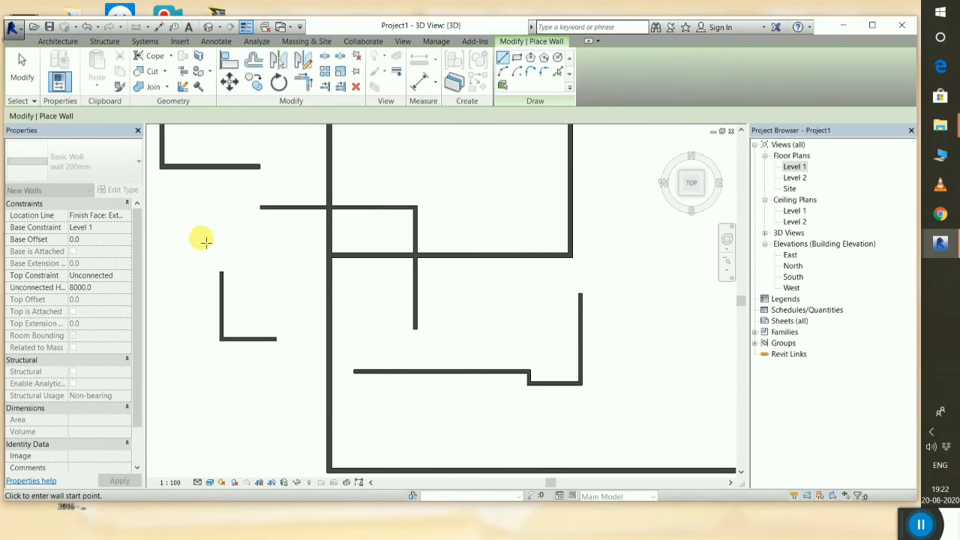
- Set the location line for new wall 200mm walls to Wall Centerline
{"action": "left_click", "coordinate": [126, 216]}
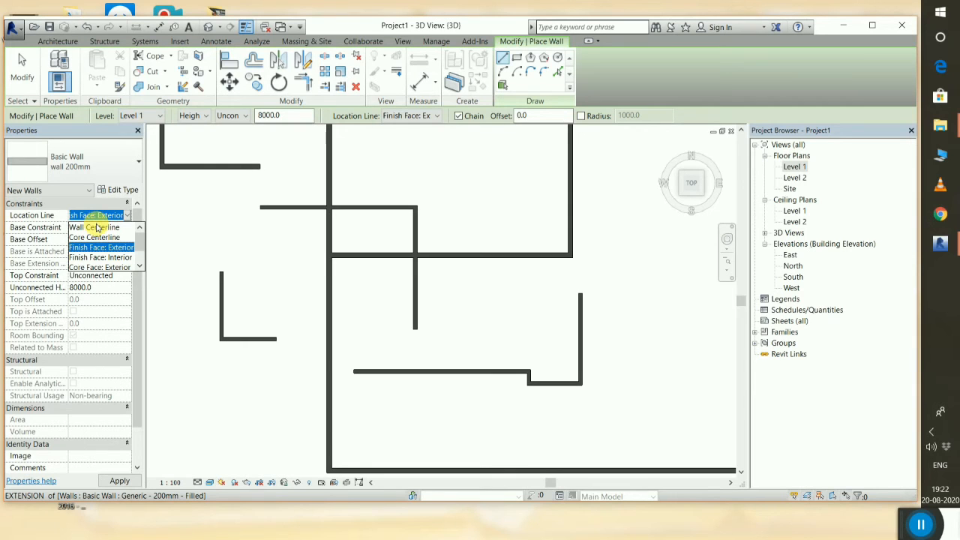
{"action": "left_click", "coordinate": [95, 228]}
{"action": "scroll", "coordinate": [289, 263], "scroll_direction": "down", "scroll_amount": 3}
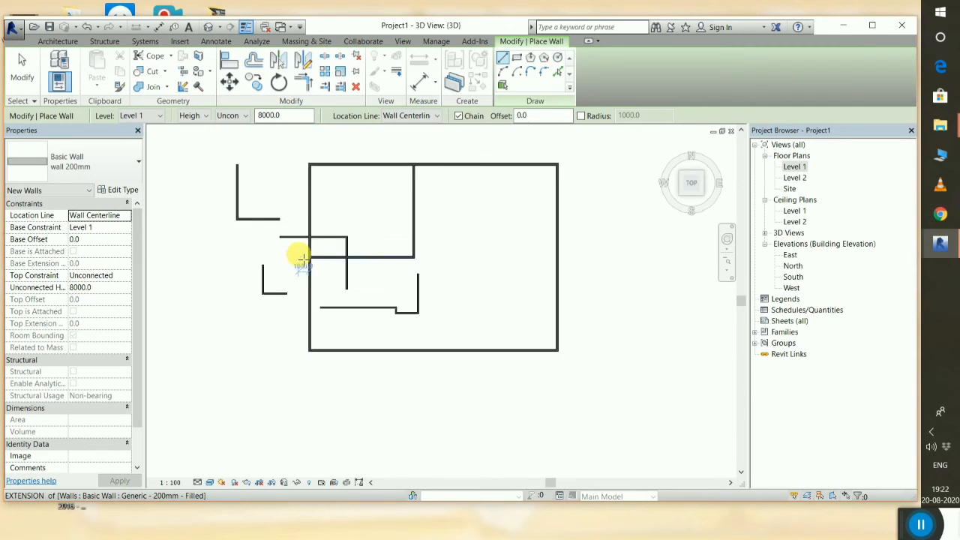
{"action": "scroll", "coordinate": [300, 259], "scroll_direction": "down", "scroll_amount": 1}
{"action": "left_click", "coordinate": [219, 162]}
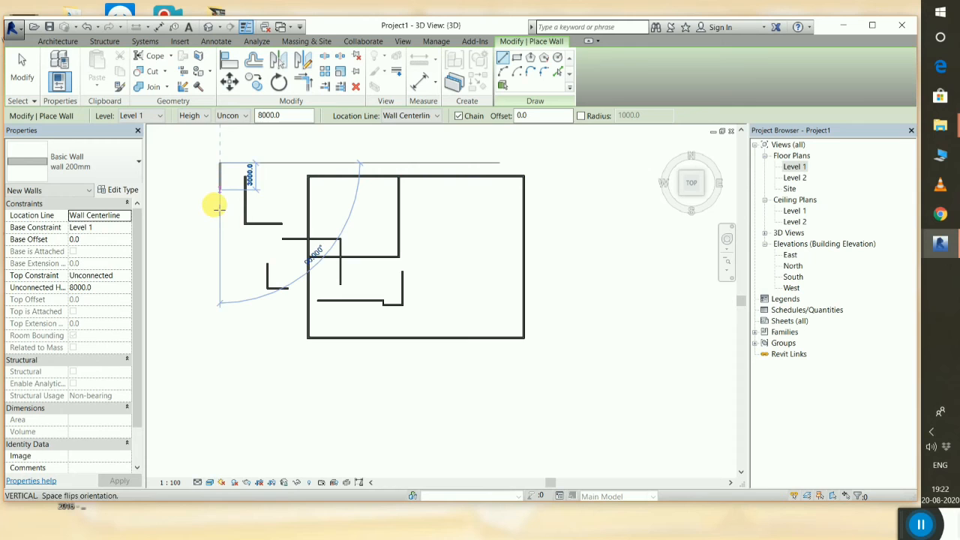
{"action": "right_click", "coordinate": [222, 255]}
{"action": "left_click", "coordinate": [237, 257]}
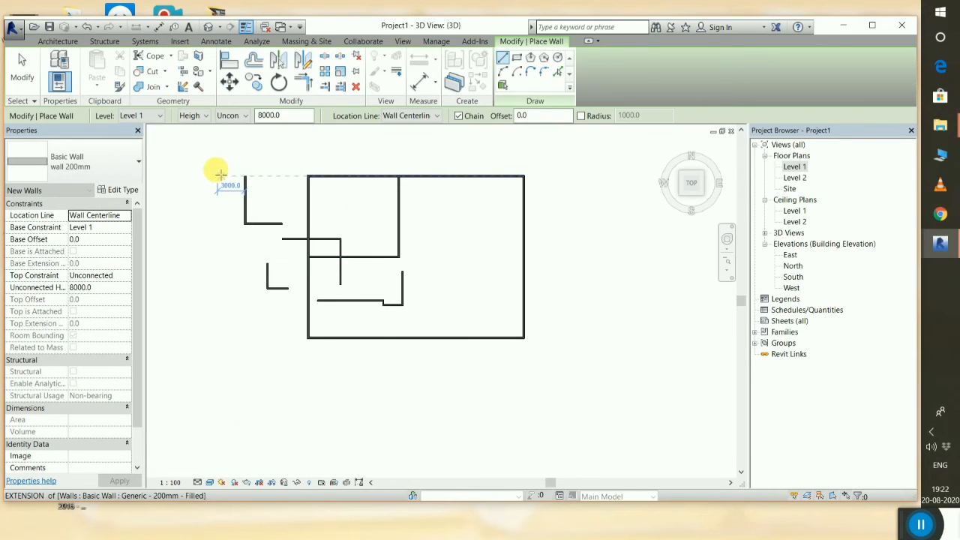
- Exit wall placement and delete all the walls in the 3D view
{"action": "left_click", "coordinate": [21, 71]}
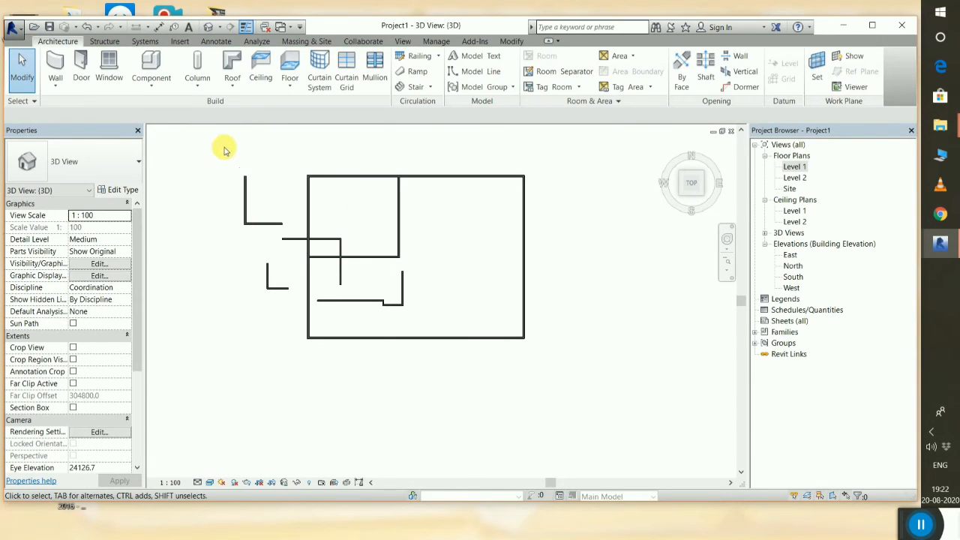
{"action": "left_click_drag", "start_coordinate": [222, 144], "coordinate": [601, 409]}
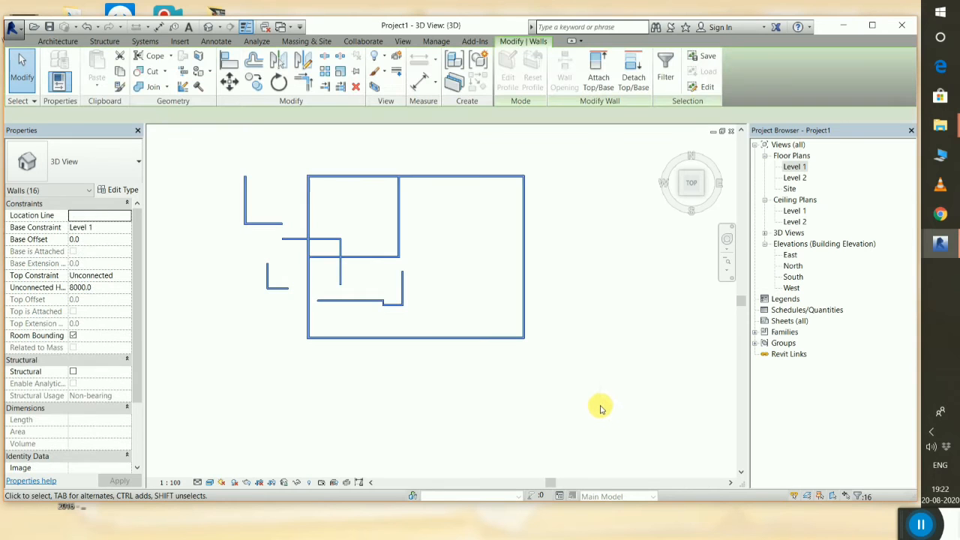
{"action": "key", "text": "Delete"}
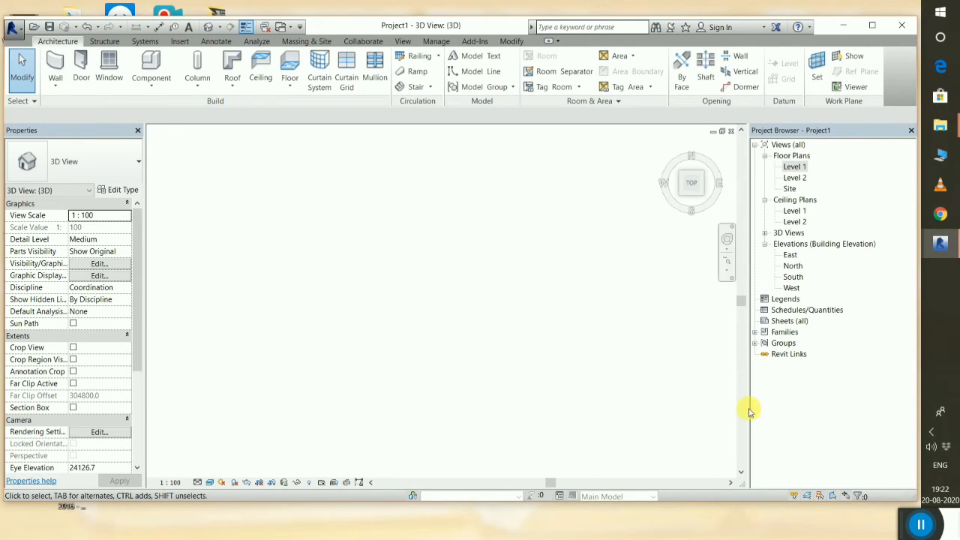
- Draw three connected straight wall 200mm walls forming an open shape, with the slanted middle wall about 14000 mm long
{"action": "key", "text": "w"}
{"action": "key", "text": "a"}
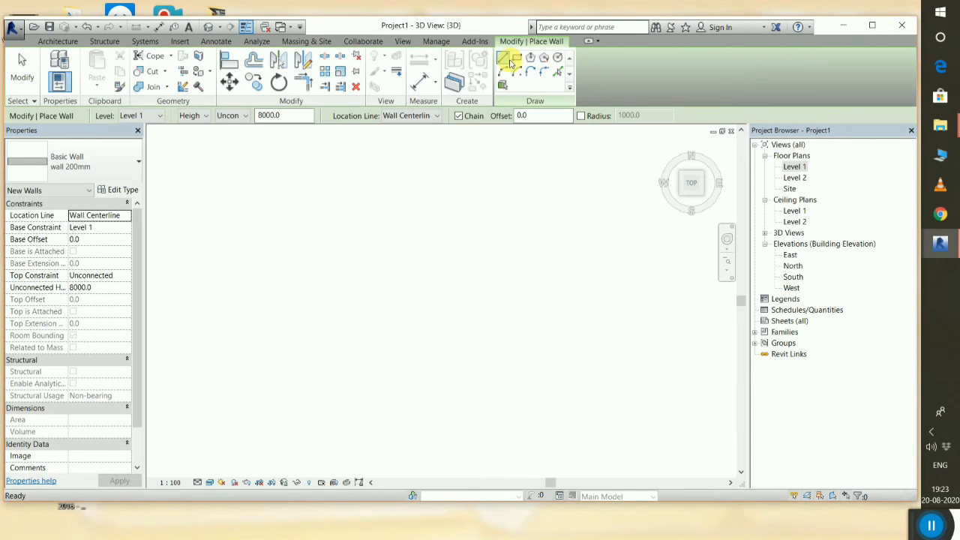
{"action": "left_click", "coordinate": [290, 194]}
{"action": "left_click", "coordinate": [293, 258]}
{"action": "left_click", "coordinate": [413, 282]}
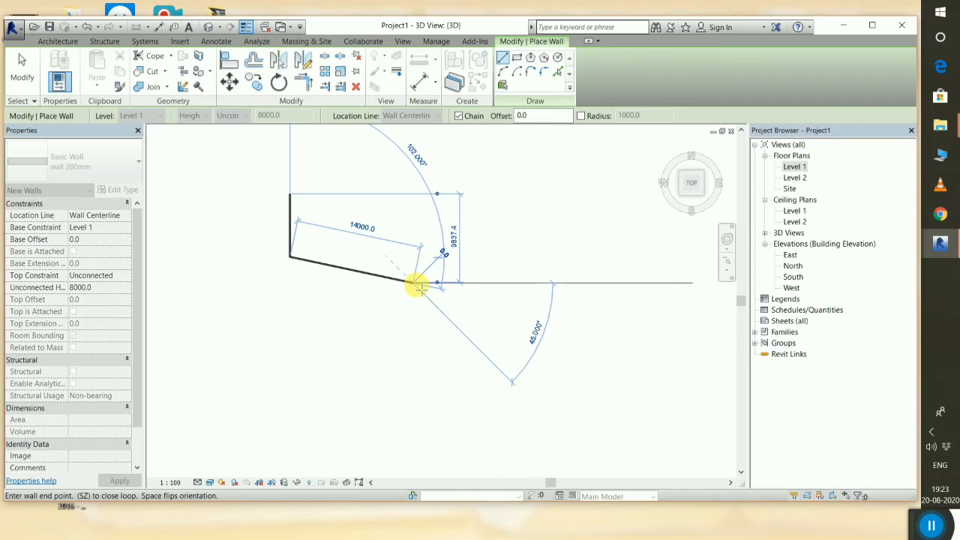
{"action": "left_click", "coordinate": [431, 195]}
{"action": "right_click", "coordinate": [357, 177]}
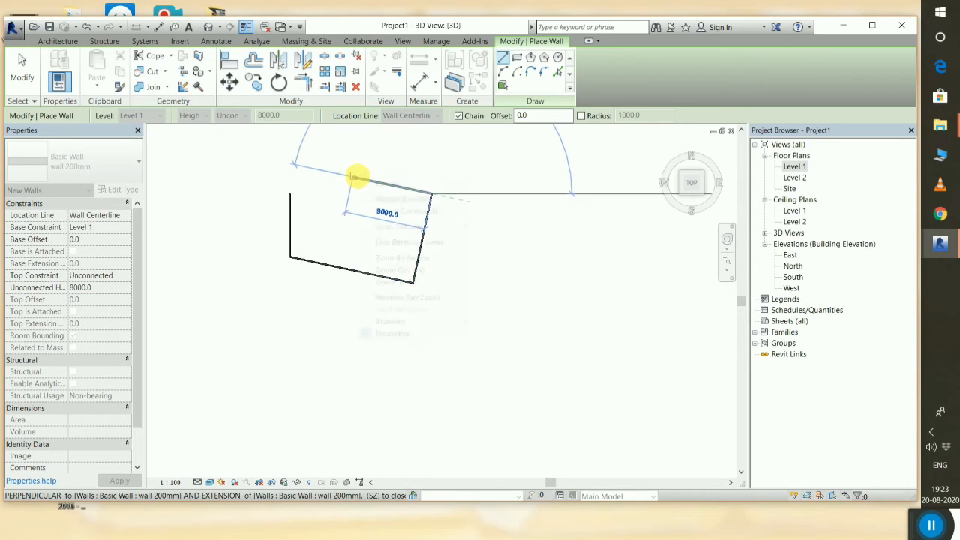
{"action": "left_click", "coordinate": [383, 184]}
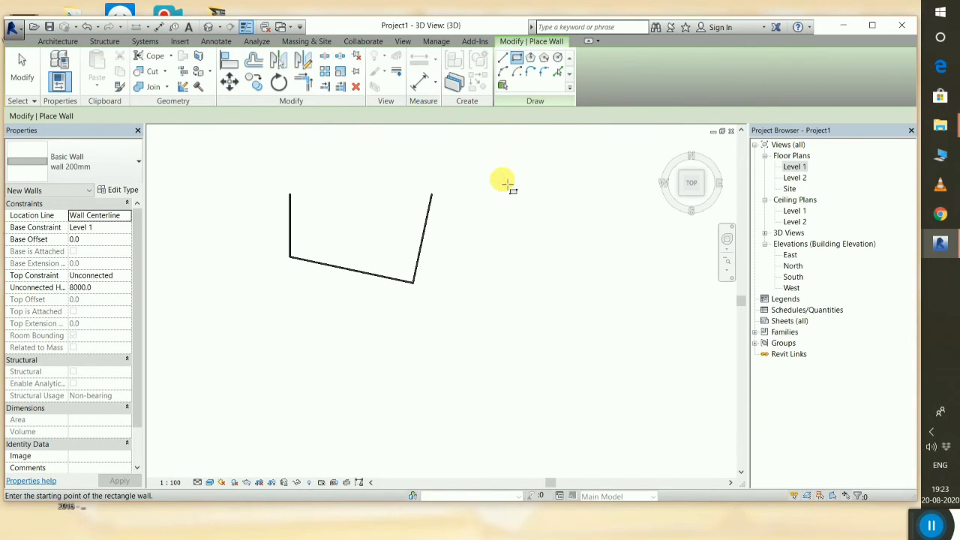
- Draw a rectangular wall loop about 13850 by 6850 mm and an inscribed six-sided polygon wall below the open wall chain
{"action": "left_click", "coordinate": [493, 207]}
{"action": "left_click", "coordinate": [618, 270]}
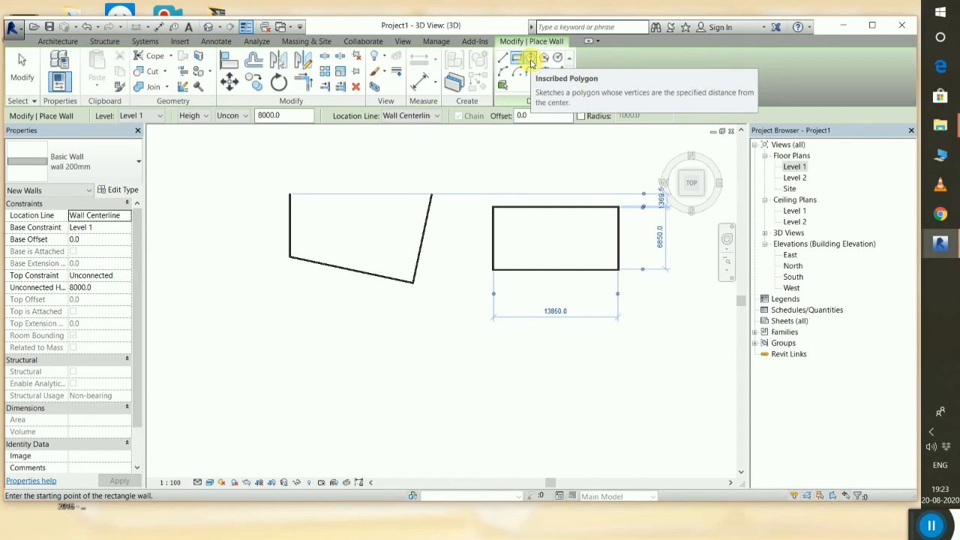
{"action": "left_click", "coordinate": [531, 61]}
{"action": "left_click", "coordinate": [273, 326]}
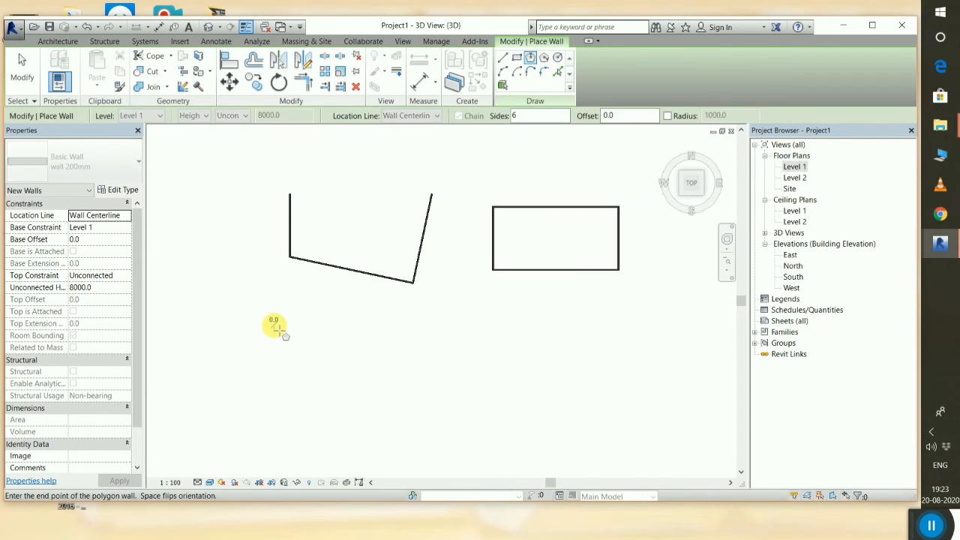
{"action": "left_click", "coordinate": [325, 364]}
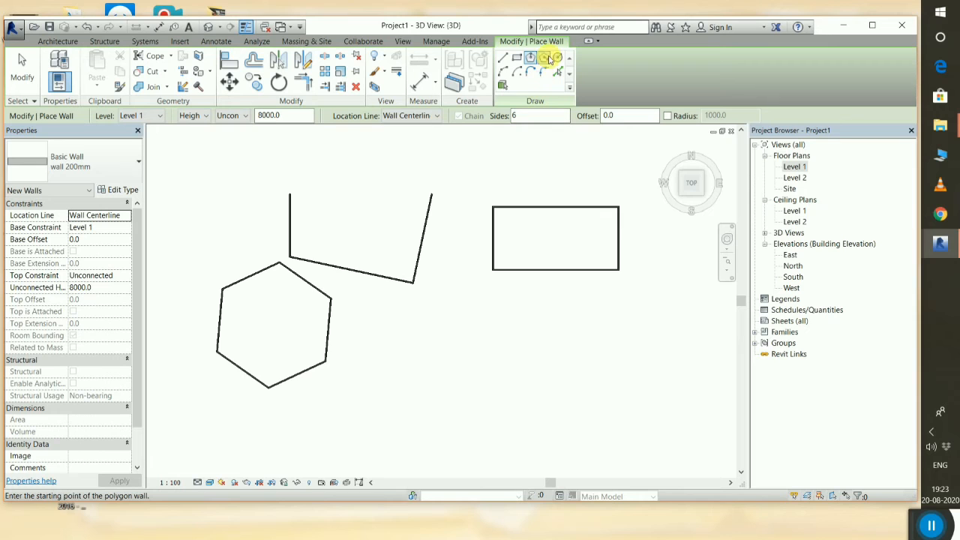
- Draw a circular wall with a radius of about 6000 mm between the hexagon and the rectangle
{"action": "left_click", "coordinate": [559, 62]}
{"action": "left_click", "coordinate": [478, 359]}
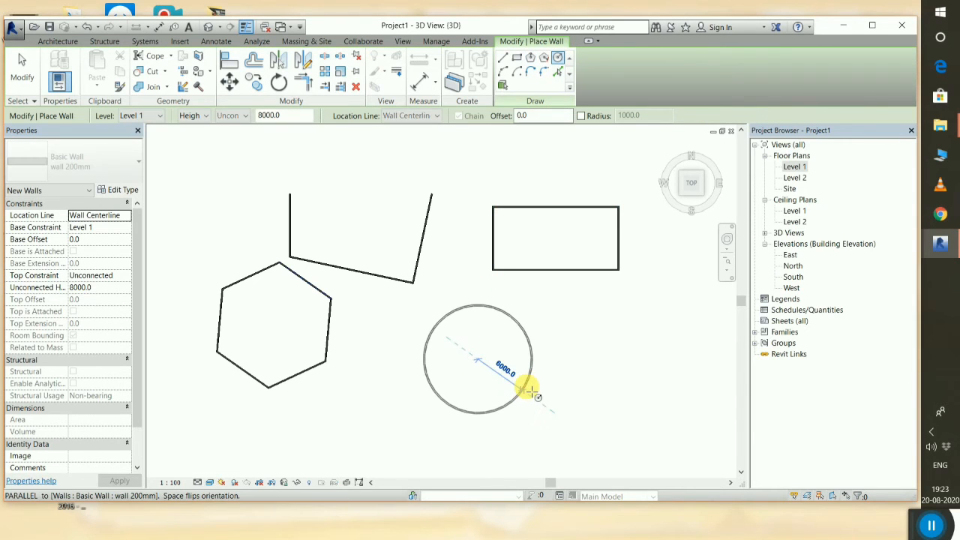
{"action": "left_click", "coordinate": [531, 353]}
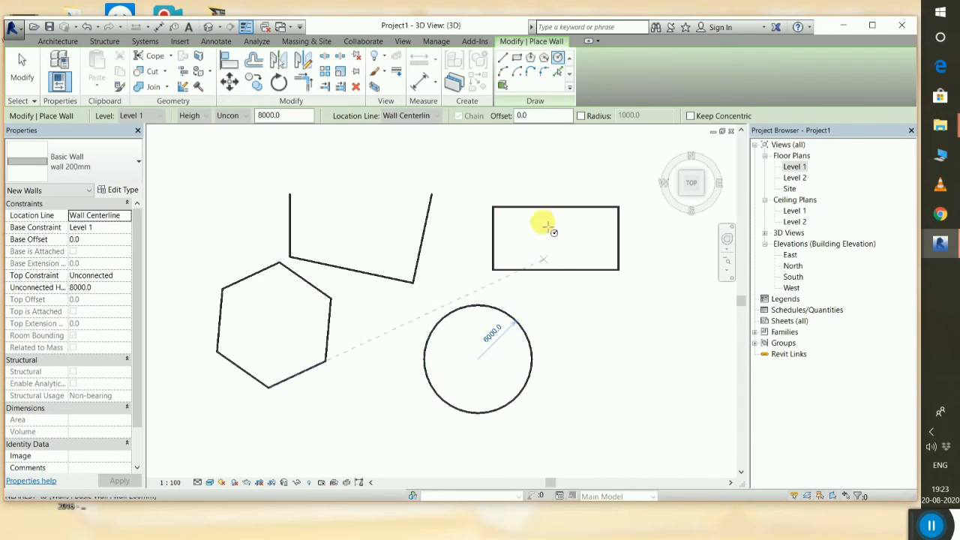
- Draw a center-ends arc wall beside the circle with a radius of about 3000 mm, spanning about 112 degrees
{"action": "left_click", "coordinate": [516, 73]}
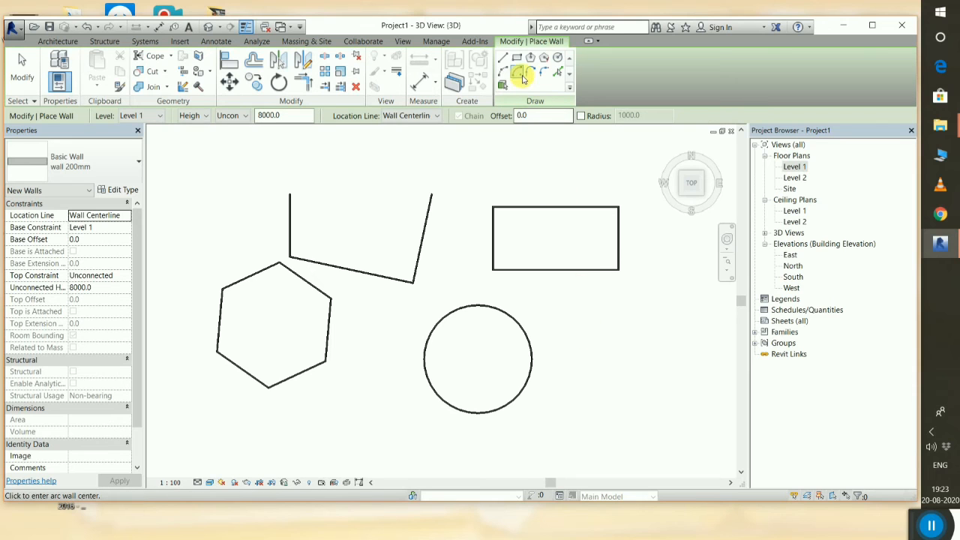
{"action": "left_click", "coordinate": [583, 308]}
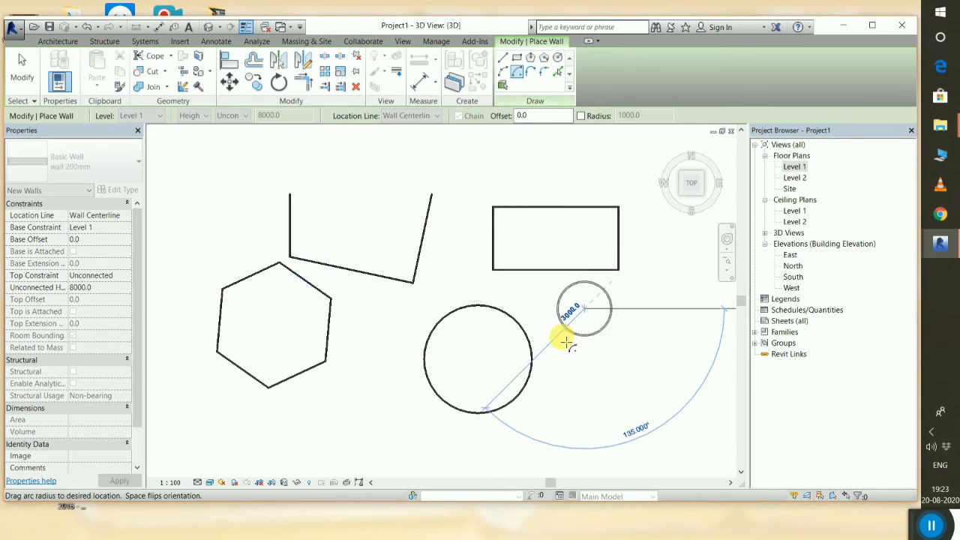
{"action": "left_click", "coordinate": [573, 337]}
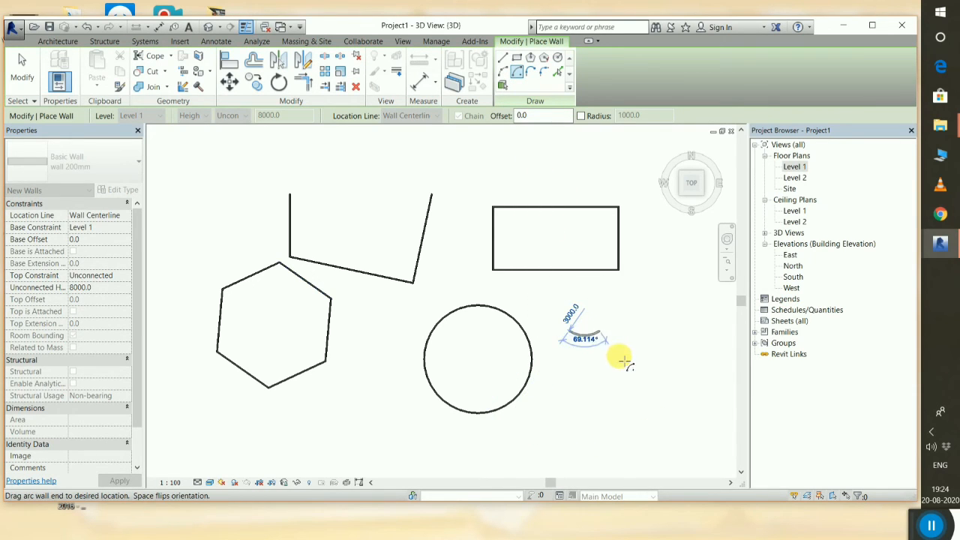
{"action": "left_click", "coordinate": [643, 321]}
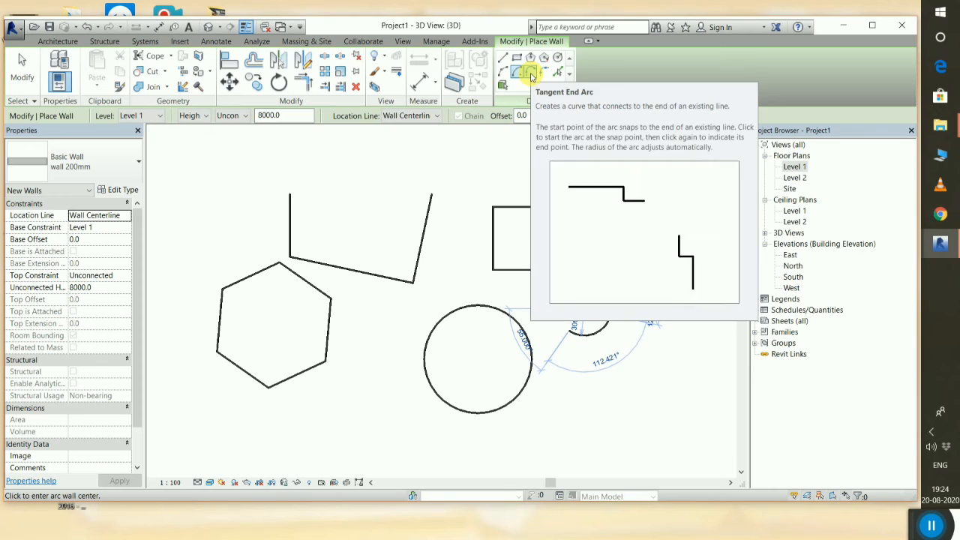
{"action": "left_click", "coordinate": [531, 73]}
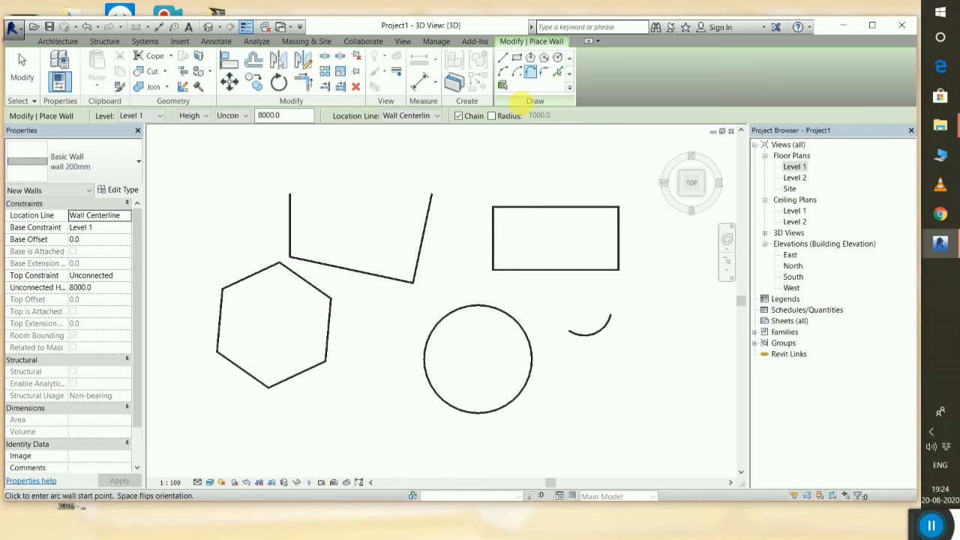
{"action": "left_click", "coordinate": [535, 70]}
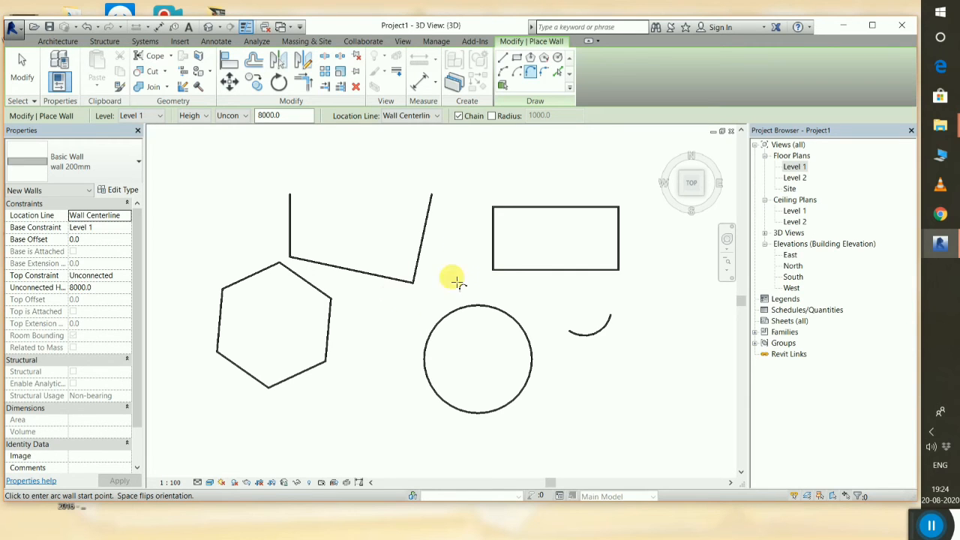
{"action": "right_click", "coordinate": [327, 186]}
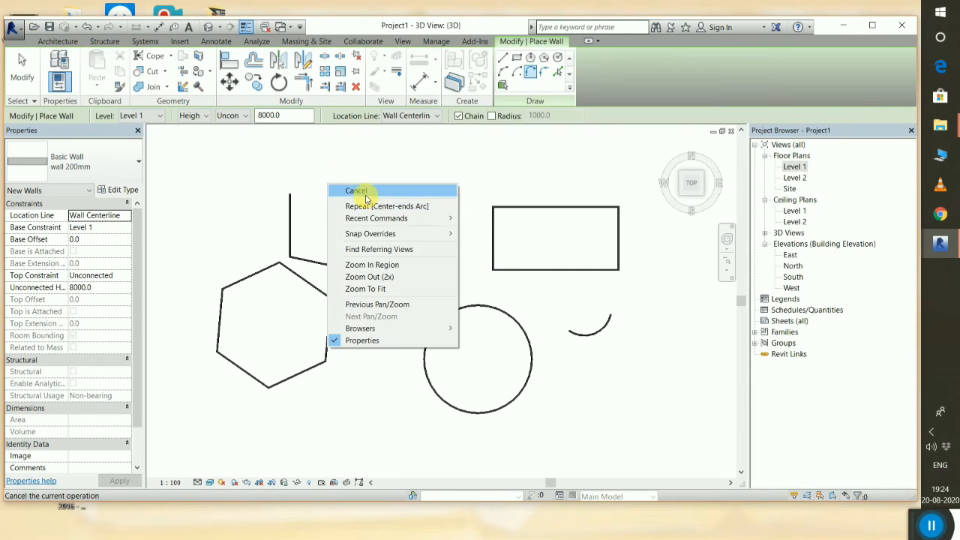
{"action": "left_click", "coordinate": [365, 195]}
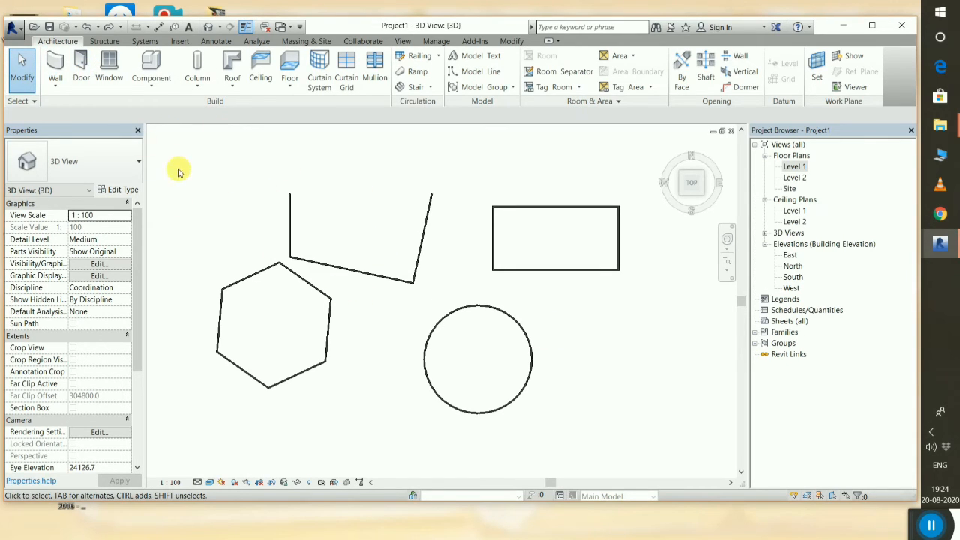
- Delete all the sample walls, including the open chain, rectangle, hexagon and circle
{"action": "mouse_move", "coordinate": [178, 170]}
{"action": "left_mouse_down"}
{"action": "mouse_move", "coordinate": [193, 428]}
{"action": "mouse_move", "coordinate": [761, 468]}
{"action": "mouse_move", "coordinate": [663, 464]}
{"action": "left_mouse_up"}
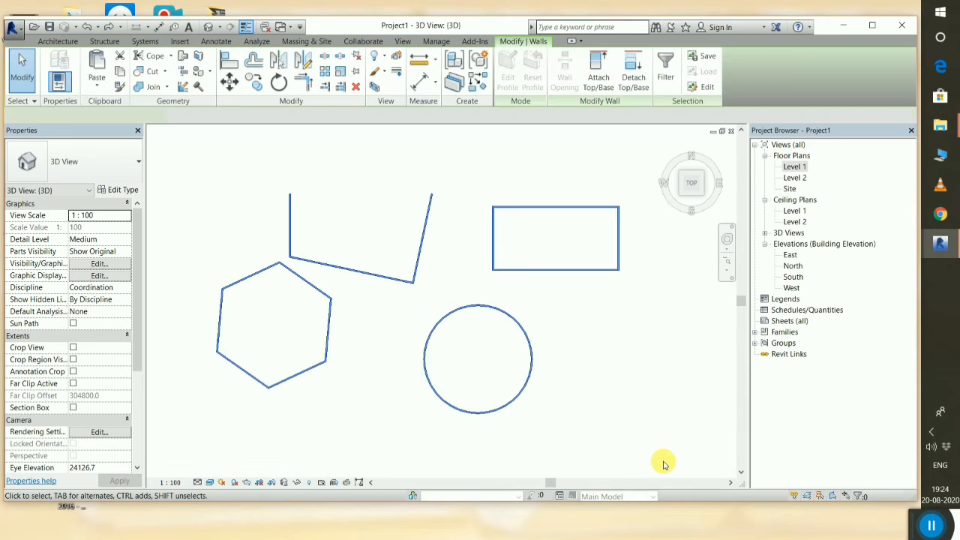
{"action": "key", "text": "Delete"}
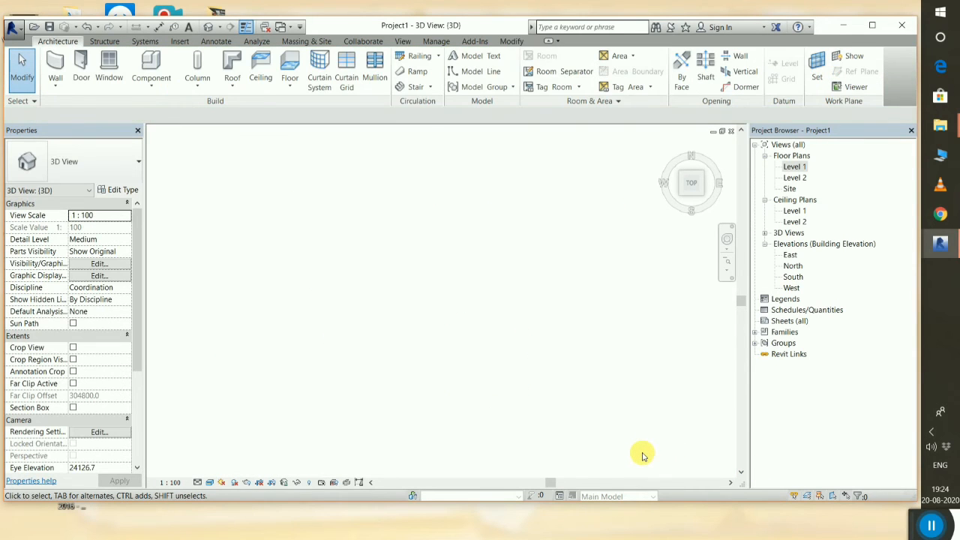
- Open the North elevation to examine the Level 1 and Level 2 lines
{"action": "left_click", "coordinate": [794, 266]}
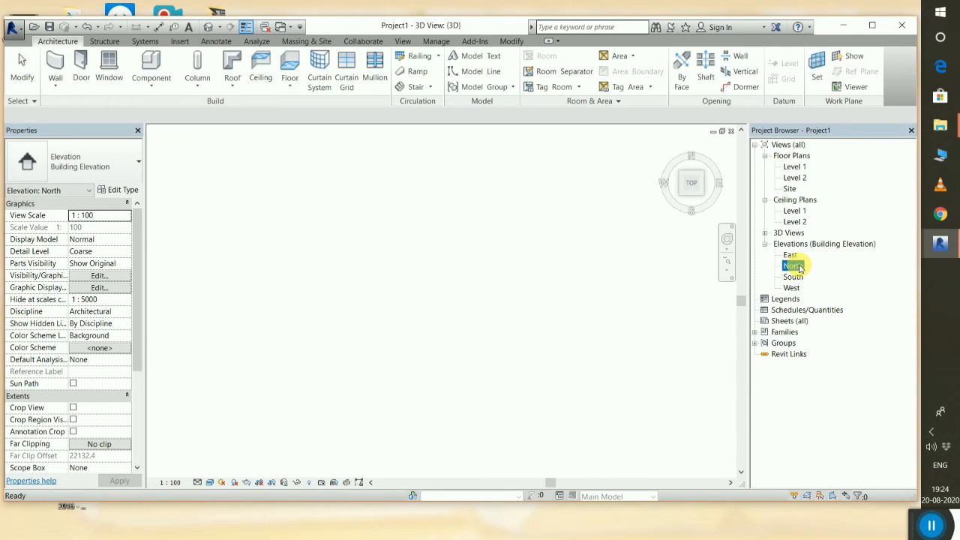
{"action": "double_click", "coordinate": [793, 265]}
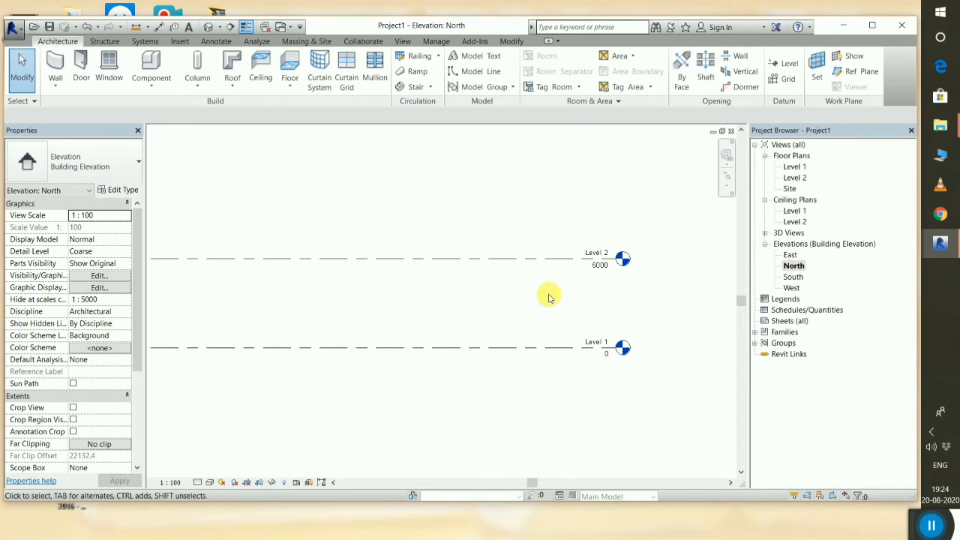
{"action": "scroll", "coordinate": [578, 316], "scroll_direction": "down", "scroll_amount": 2}
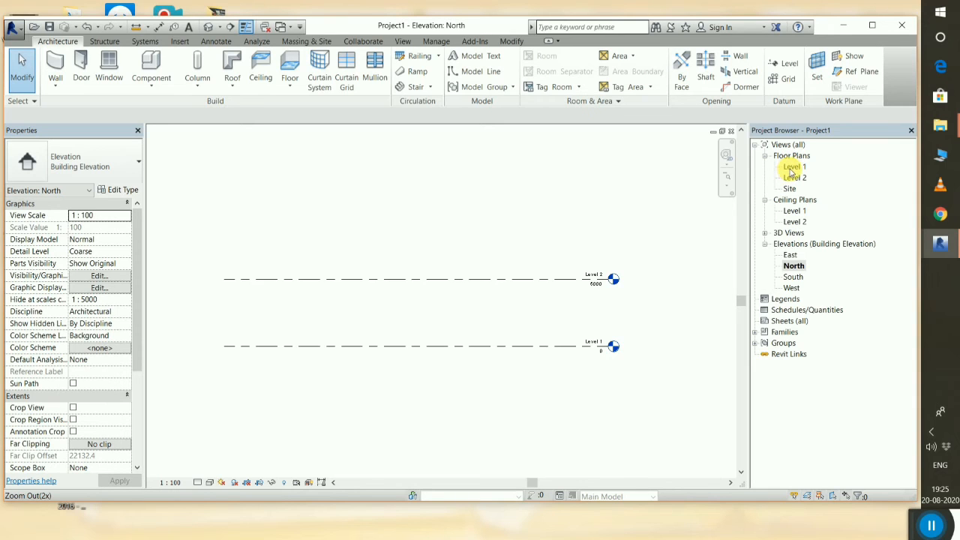
- Open the Level 1 floor plan with all four elevation markers in view
{"action": "left_click", "coordinate": [792, 167]}
{"action": "double_click", "coordinate": [796, 169]}
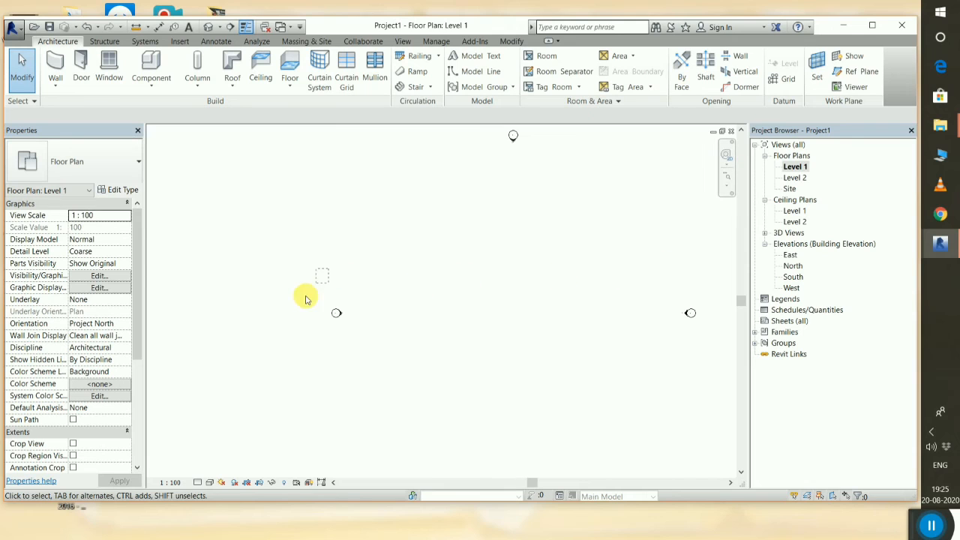
{"action": "left_click_drag", "start_coordinate": [305, 299], "coordinate": [300, 345]}
{"action": "scroll", "coordinate": [547, 255], "scroll_direction": "down", "scroll_amount": 1}
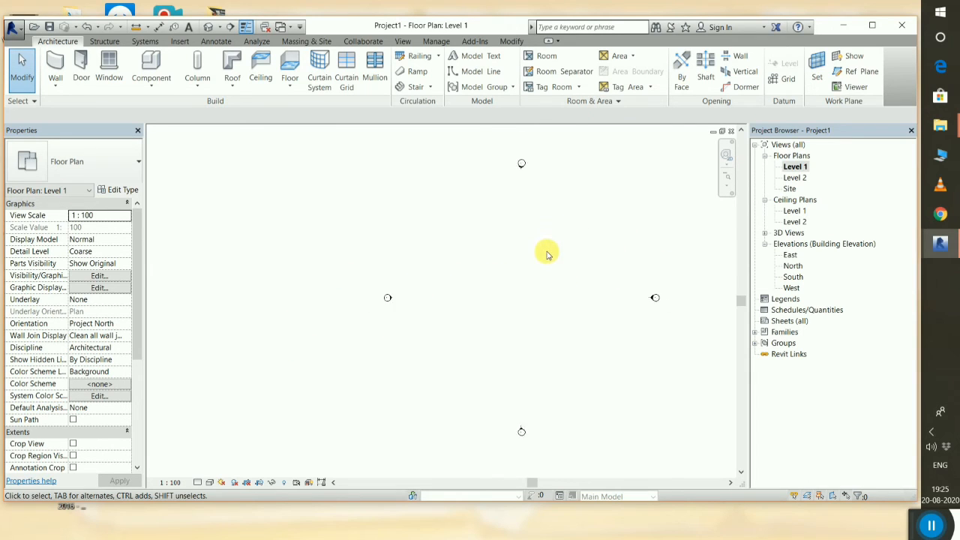
{"action": "scroll", "coordinate": [547, 255], "scroll_direction": "down", "scroll_amount": 1}
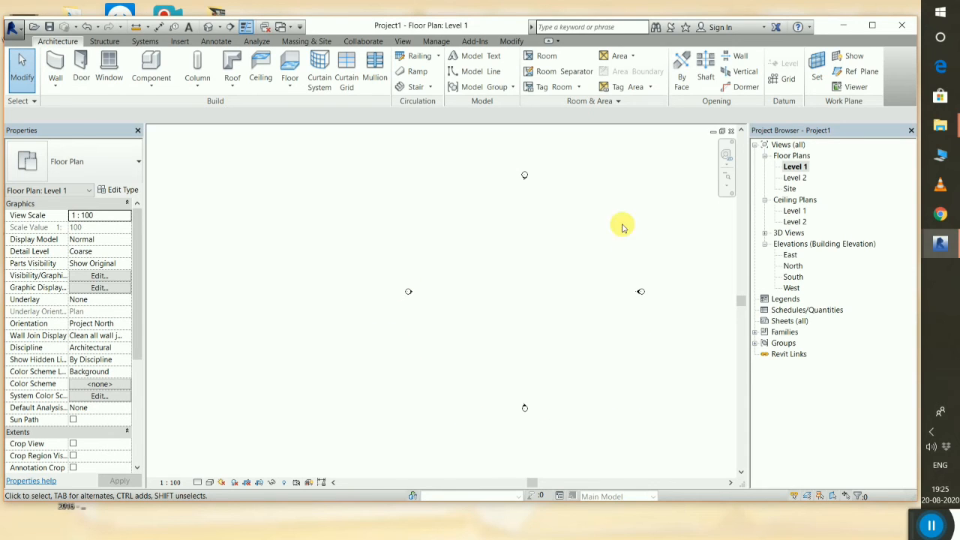
- Move the whole west elevation marker farther west, away from the drawing area, and clear the selection
{"action": "mouse_move", "coordinate": [444, 275]}
{"action": "left_mouse_down"}
{"action": "mouse_move", "coordinate": [444, 323]}
{"action": "mouse_move", "coordinate": [383, 325]}
{"action": "left_mouse_up"}
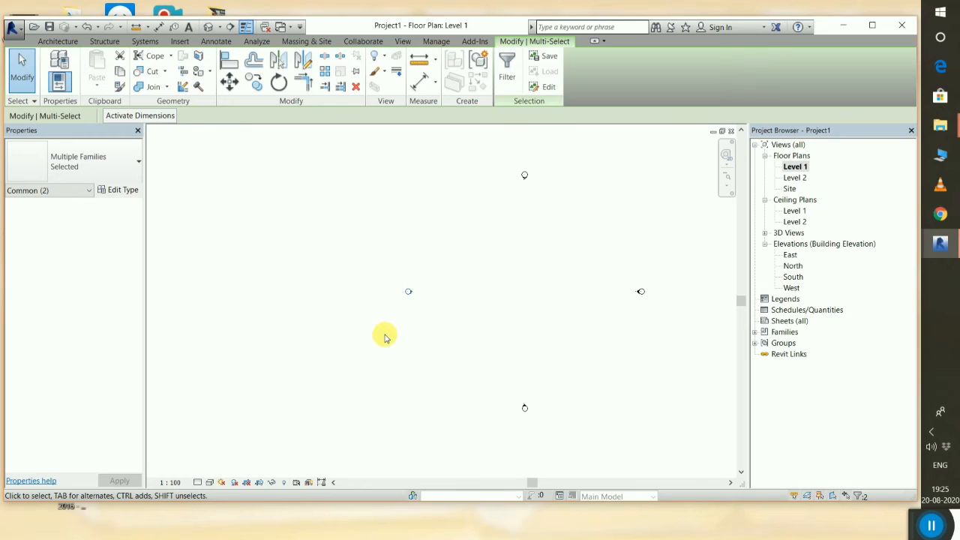
{"action": "key", "text": "Left"}
{"action": "key", "text": "Left"}
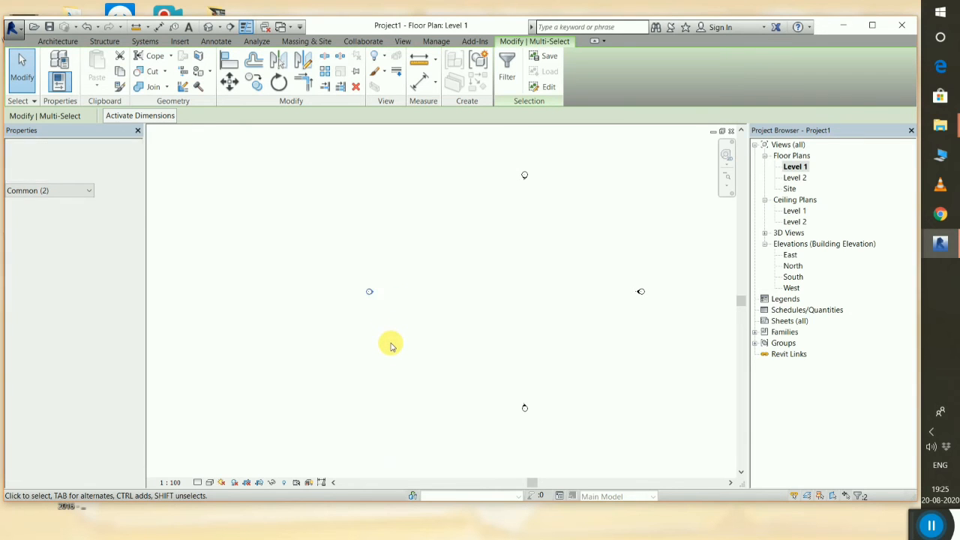
{"action": "left_click", "coordinate": [460, 337]}
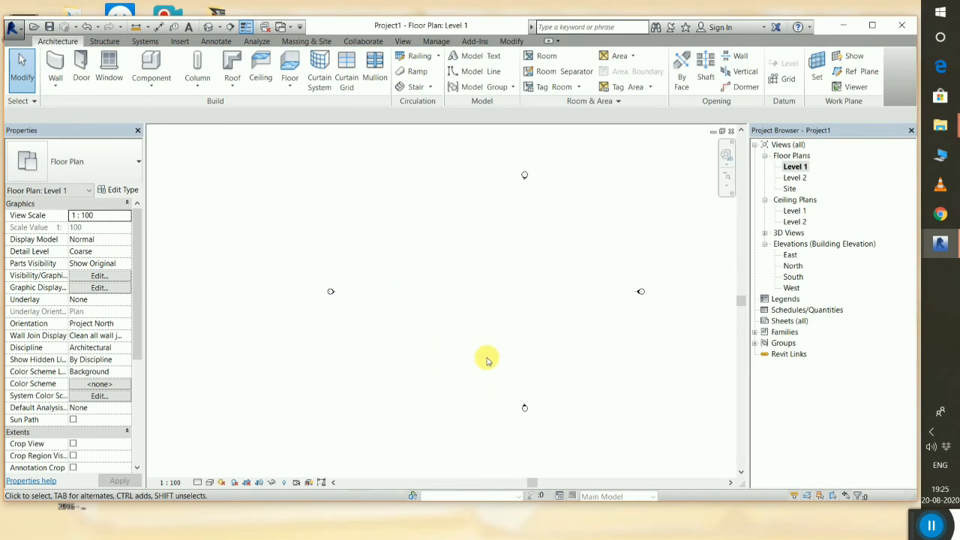
- Move the whole south elevation marker farther south, away from the drawing area
{"action": "left_click_drag", "start_coordinate": [488, 351], "coordinate": [600, 467]}
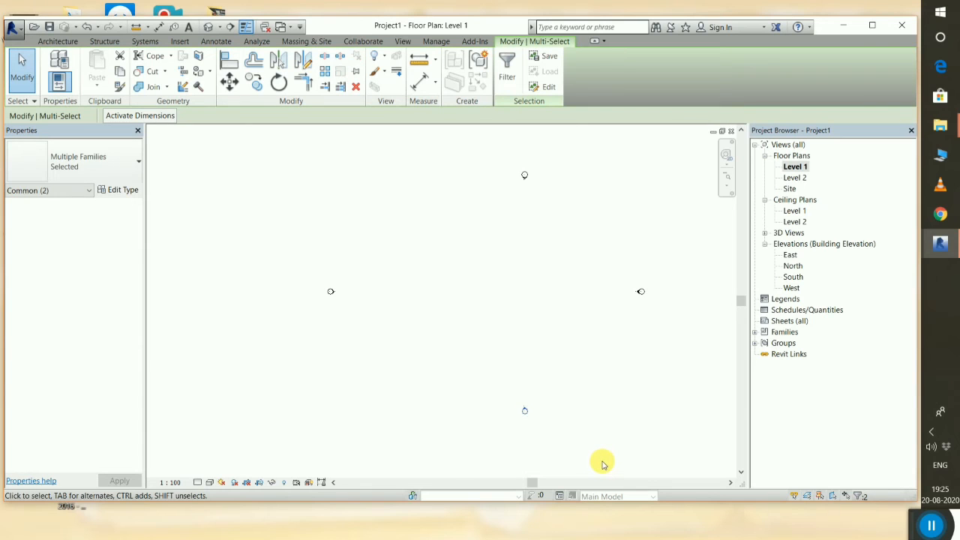
{"action": "key", "text": "Down"}
{"action": "key", "text": "Down"}
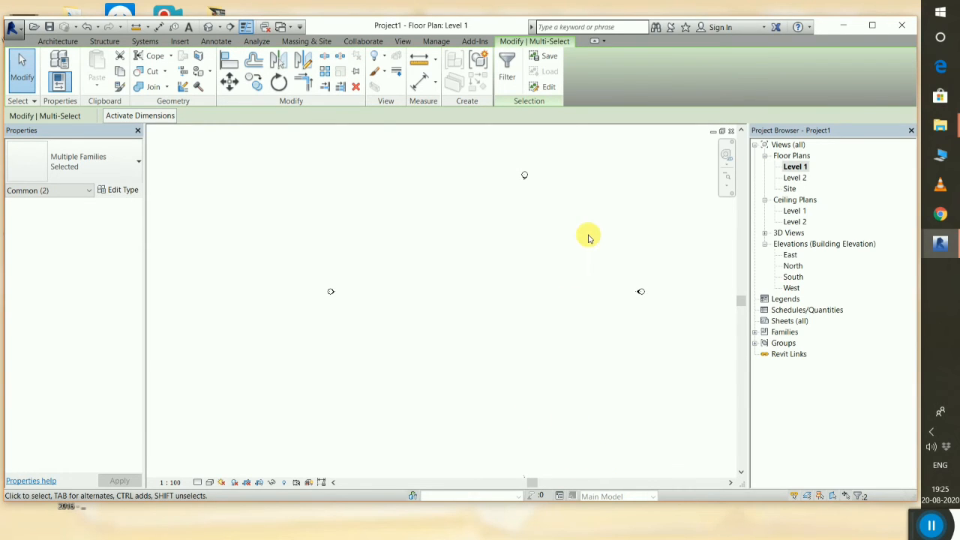
- Move the whole east elevation marker farther east, away from the drawing area
{"action": "mouse_move", "coordinate": [608, 254]}
{"action": "left_mouse_down"}
{"action": "mouse_move", "coordinate": [637, 368]}
{"action": "mouse_move", "coordinate": [701, 371]}
{"action": "left_mouse_up"}
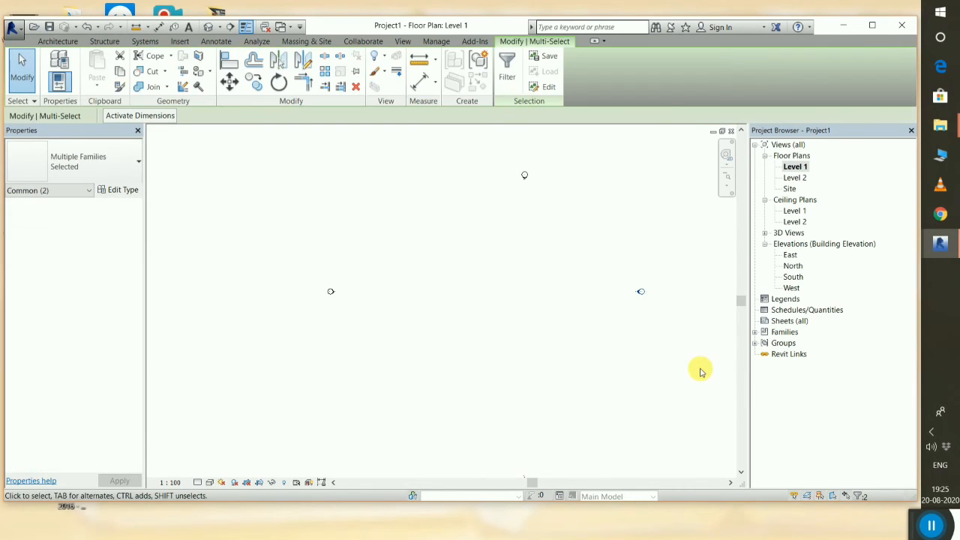
{"action": "key", "text": "Right"}
{"action": "key", "text": "Right"}
{"action": "key", "text": "Right"}
{"action": "key", "text": "Right"}
{"action": "key", "text": "Right"}
- Move the whole north elevation marker farther north and clear the selection
{"action": "left_click", "coordinate": [589, 207]}
{"action": "left_click_drag", "start_coordinate": [589, 205], "coordinate": [485, 150]}
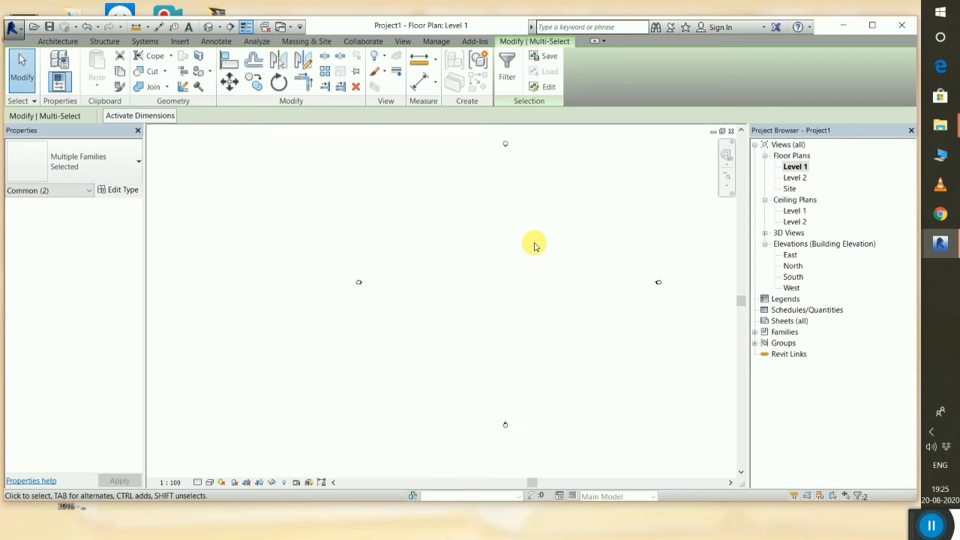
{"action": "middle_click_drag", "start_coordinate": [535, 246], "coordinate": [463, 259]}
{"action": "scroll", "coordinate": [448, 252], "scroll_direction": "up", "scroll_amount": 2}
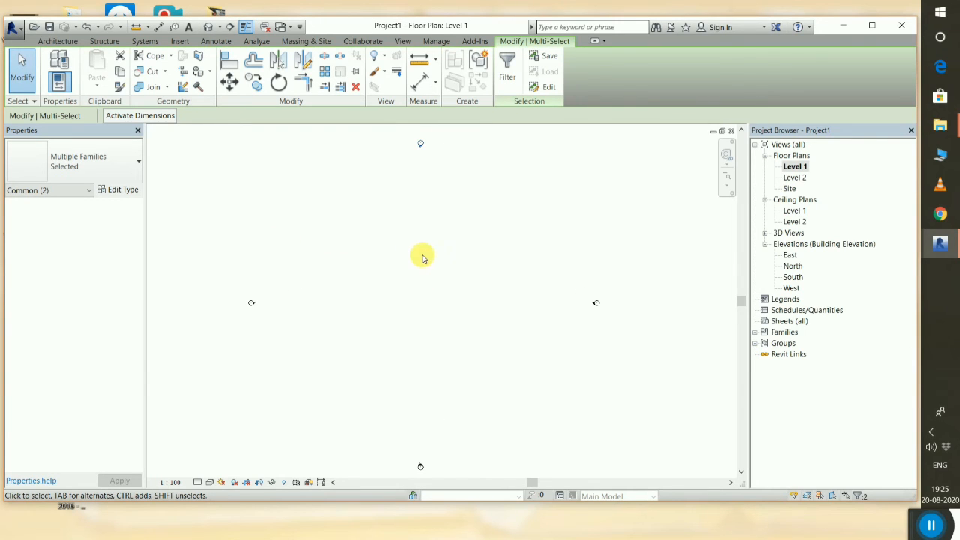
{"action": "left_click", "coordinate": [22, 69]}
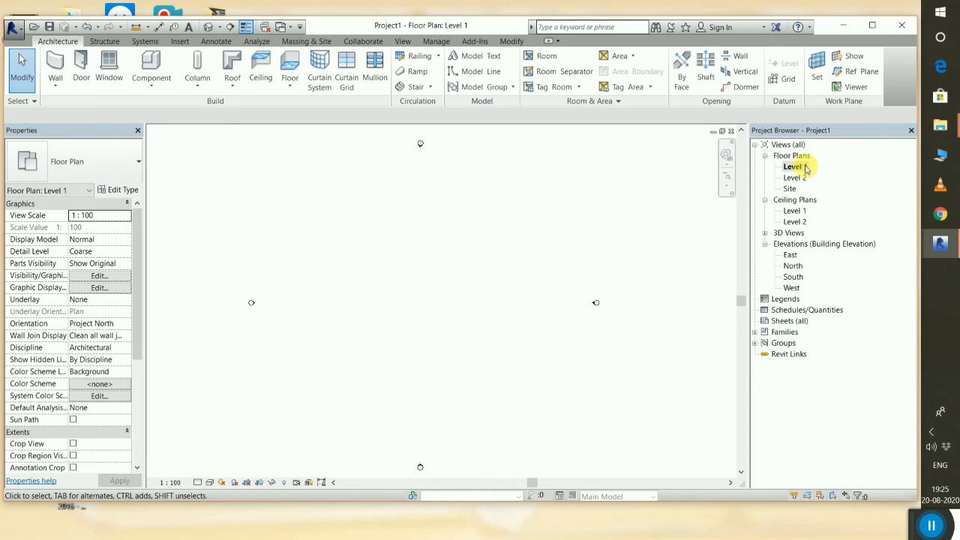
- Start a new wall of type wall 200mm on Level 1 with its top constraint set up to Level 2
{"action": "left_click", "coordinate": [54, 66]}
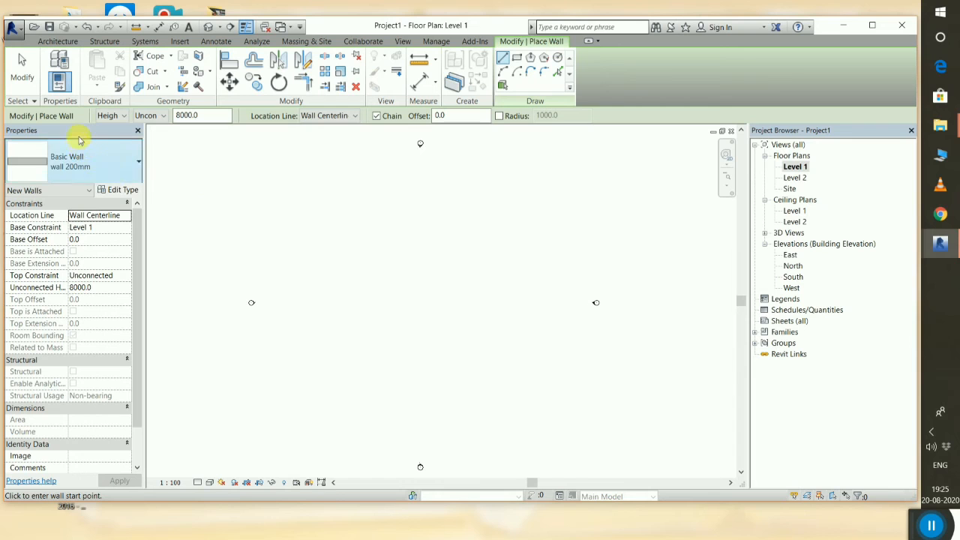
{"action": "left_click", "coordinate": [23, 79]}
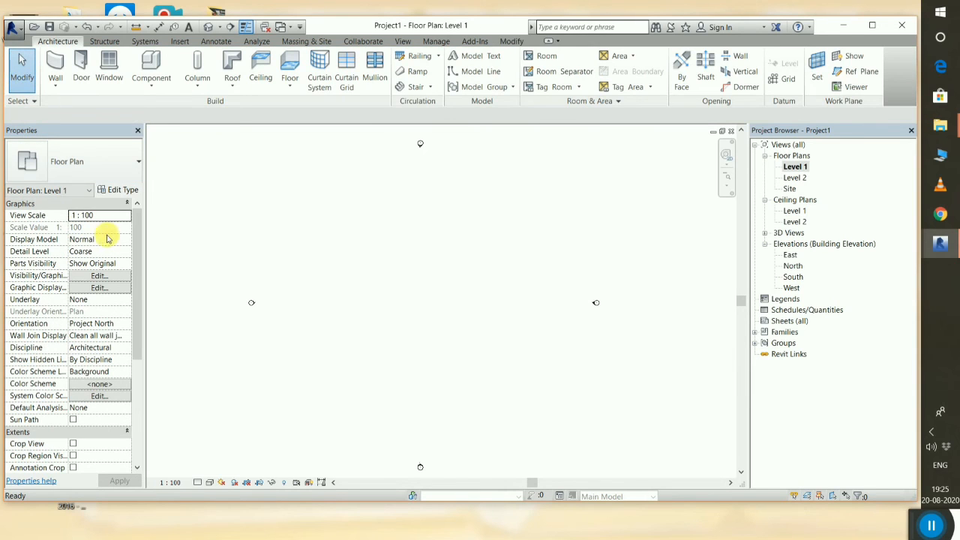
{"action": "left_click", "coordinate": [57, 65]}
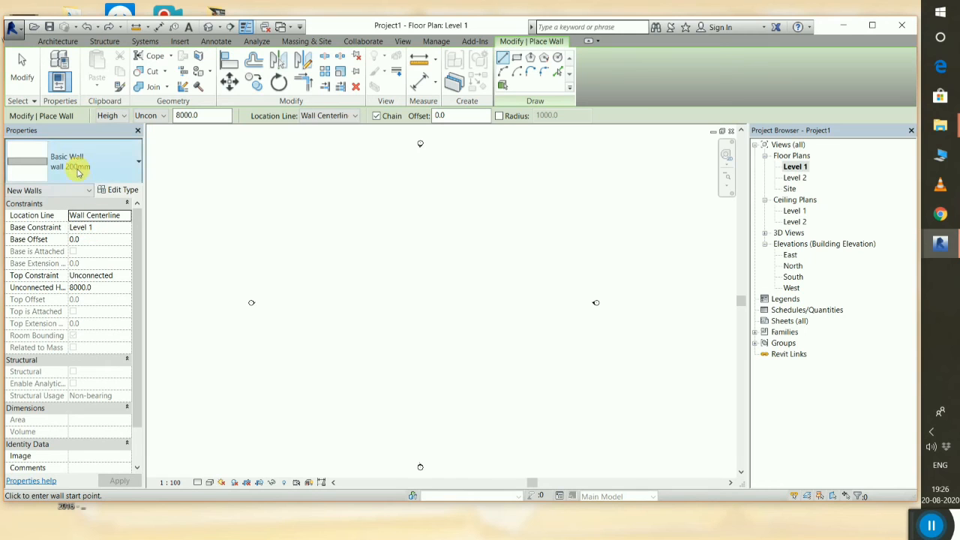
{"action": "left_click", "coordinate": [126, 278]}
{"action": "left_click", "coordinate": [112, 308]}
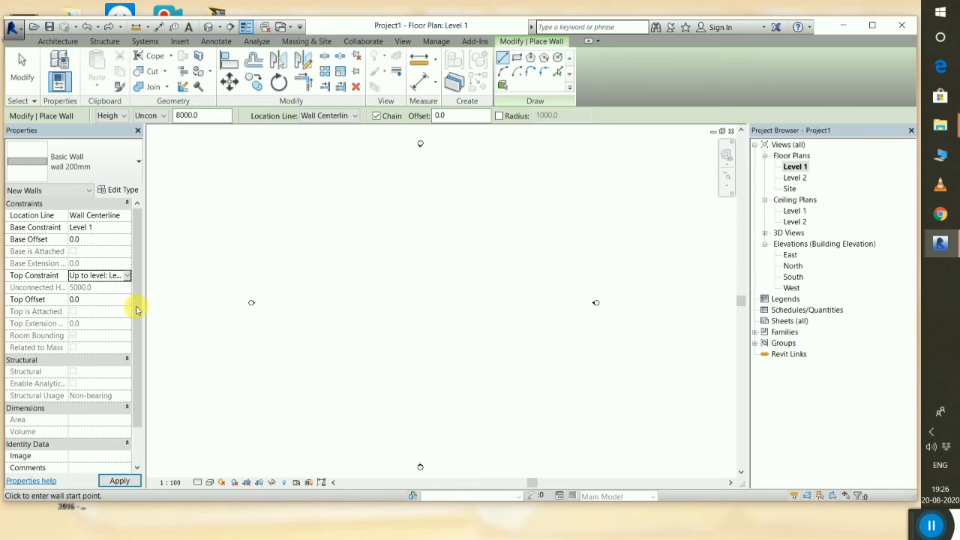
- Draw a closed rectangular loop of outer walls about 46000 mm wide and 36000 mm deep between the elevation markers
{"action": "left_click", "coordinate": [492, 220]}
{"action": "left_click", "coordinate": [322, 221]}
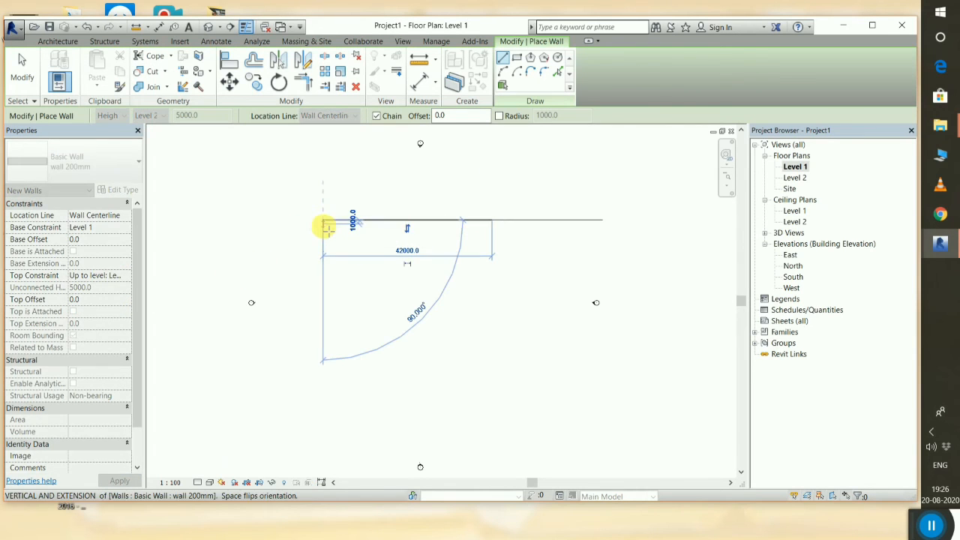
{"action": "left_click", "coordinate": [322, 364]}
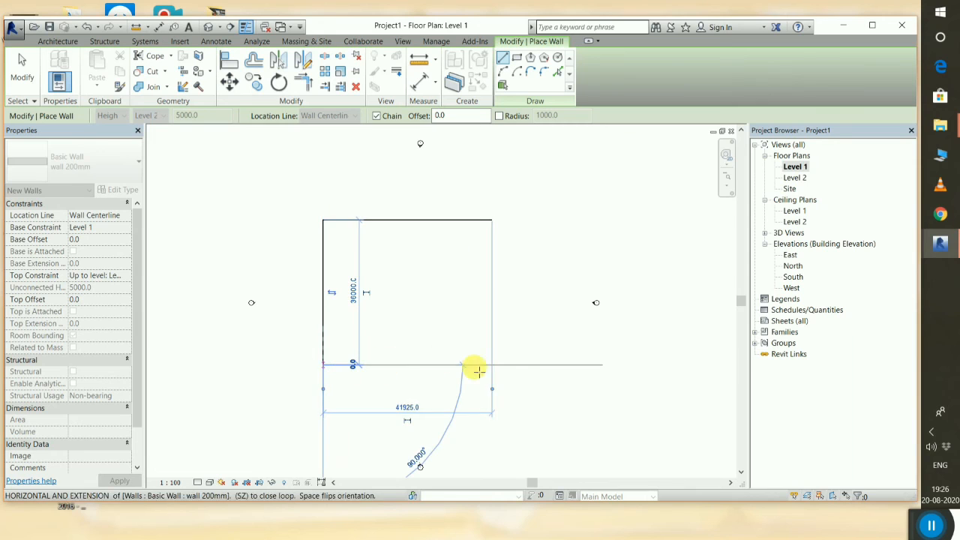
{"action": "left_click", "coordinate": [507, 366]}
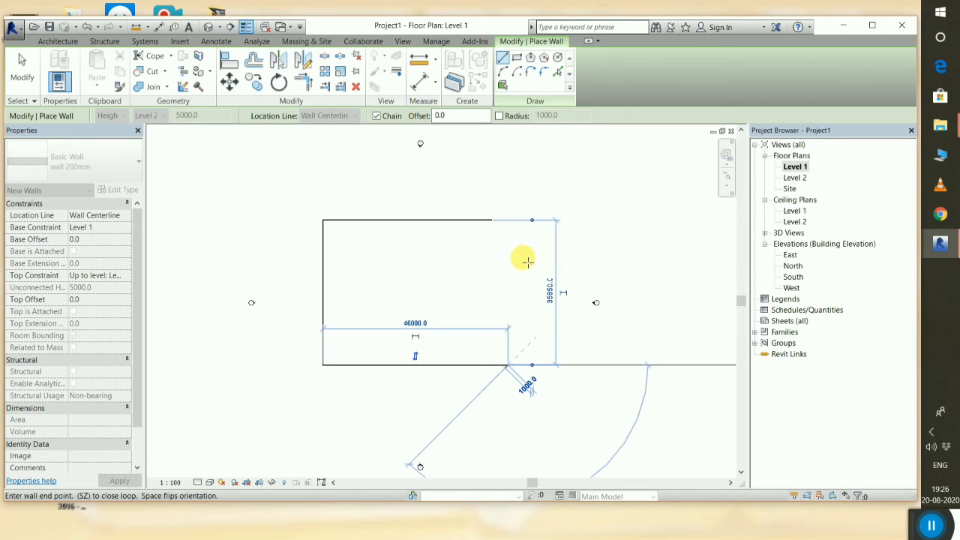
{"action": "left_click", "coordinate": [508, 219]}
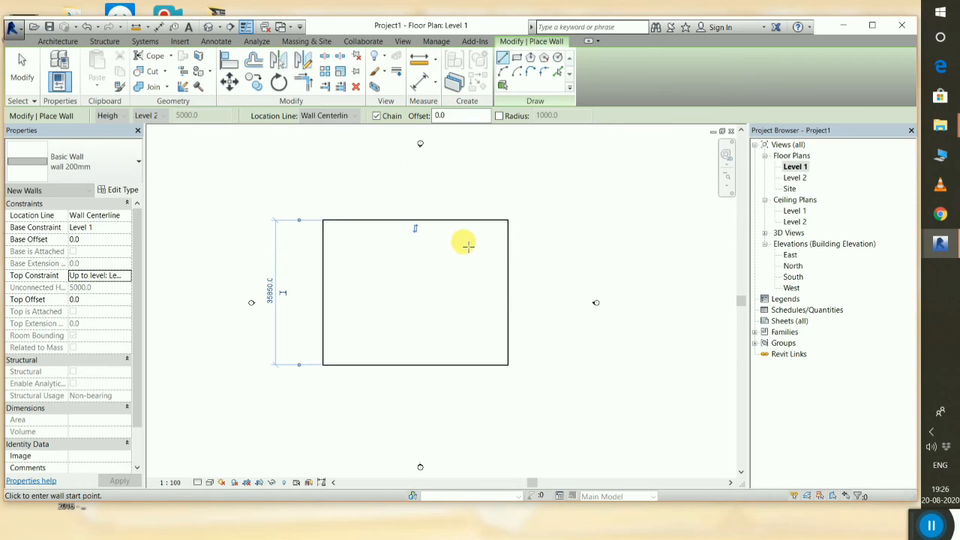
- Draw a vertical partition meeting the south wall and a horizontal one about 29600 mm long from the east wall to its upper end
{"action": "left_click", "coordinate": [389, 270]}
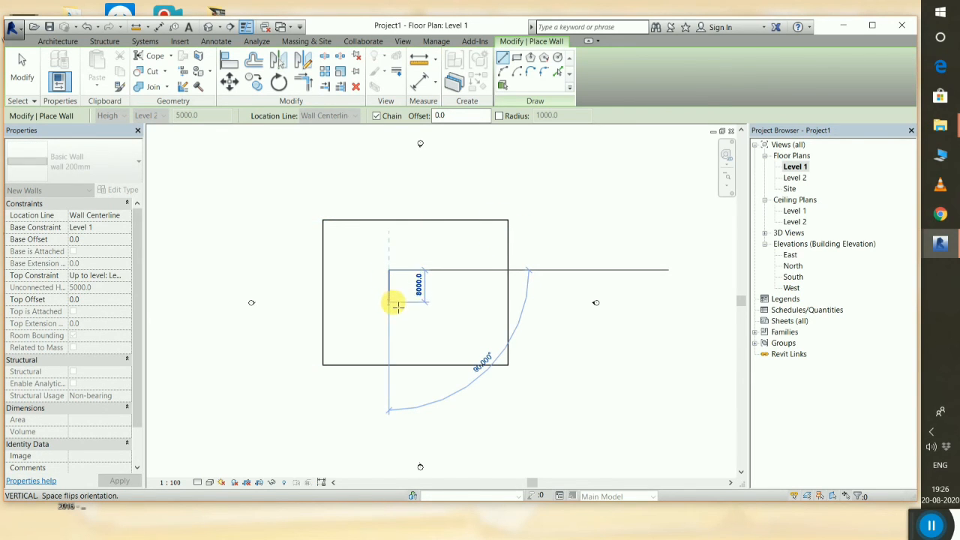
{"action": "left_click", "coordinate": [391, 365]}
{"action": "key", "text": "Escape"}
{"action": "left_click", "coordinate": [508, 276]}
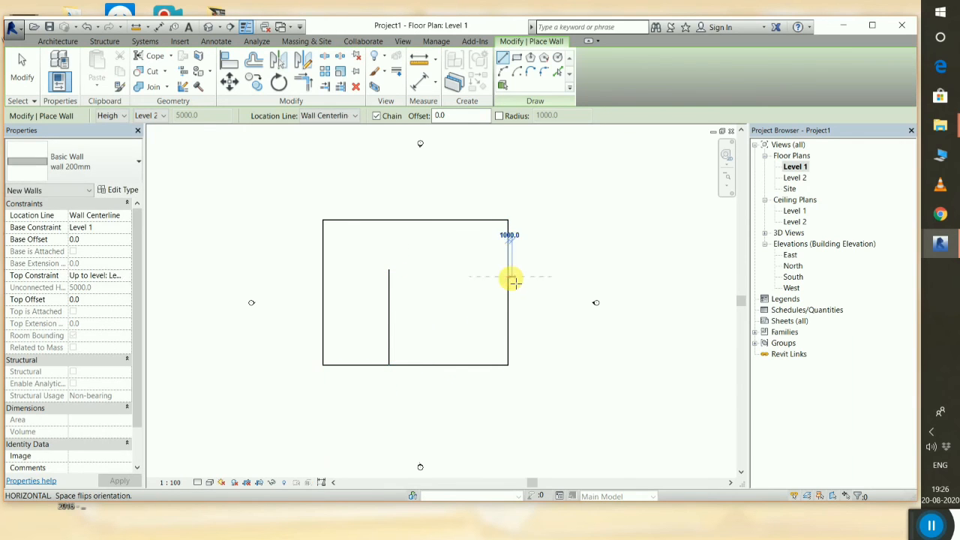
{"action": "left_click", "coordinate": [391, 276]}
{"action": "key", "text": "Escape"}
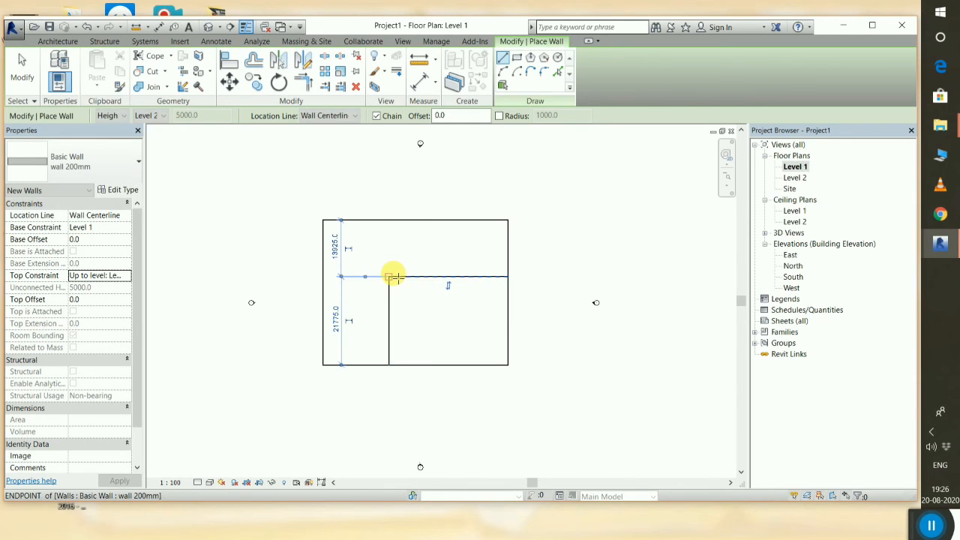
{"action": "right_click", "coordinate": [370, 270]}
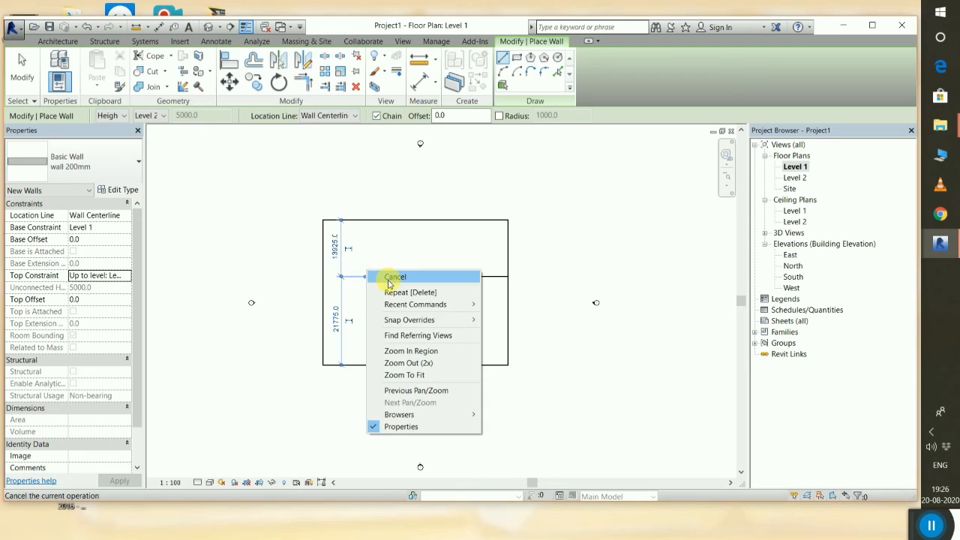
{"action": "left_click", "coordinate": [388, 277]}
{"action": "scroll", "coordinate": [411, 306], "scroll_direction": "up", "scroll_amount": 4}
{"action": "scroll", "coordinate": [418, 306], "scroll_direction": "down", "scroll_amount": 3}
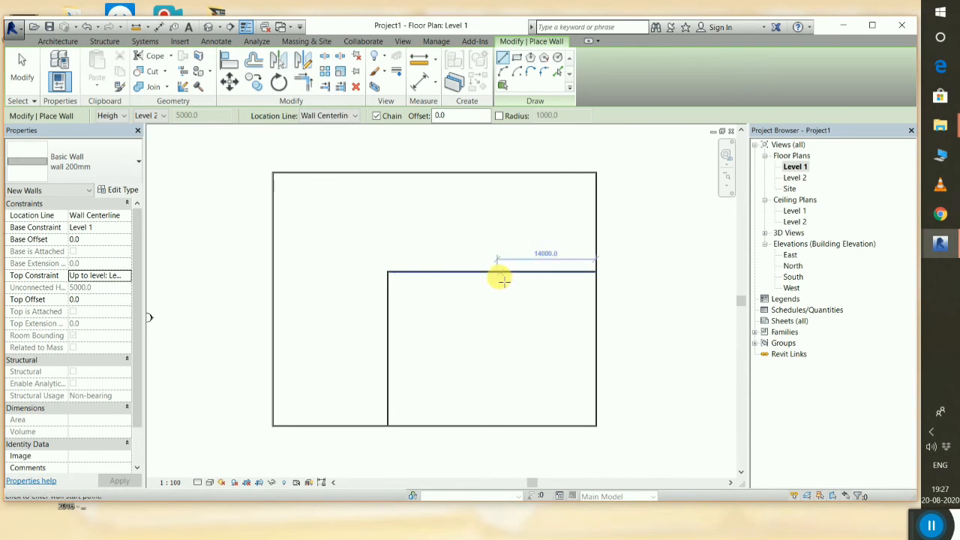
{"action": "left_click", "coordinate": [22, 72]}
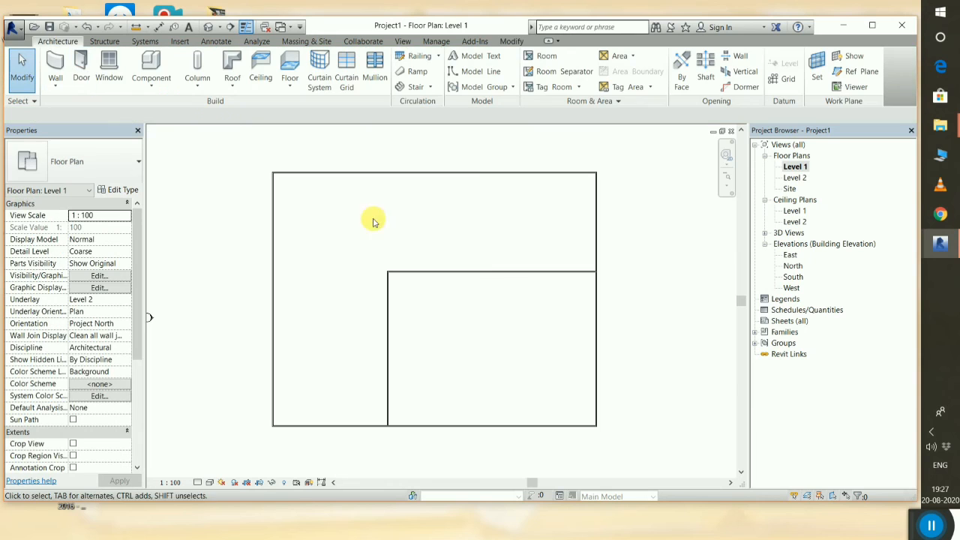
- Select the horizontal partition and open its distance to the north wall for editing
{"action": "left_click", "coordinate": [426, 274]}
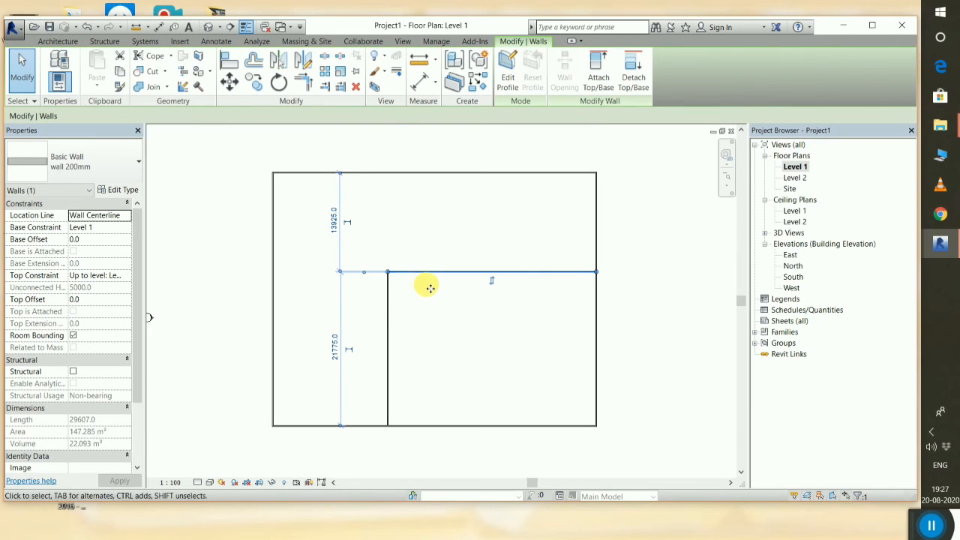
{"action": "left_click", "coordinate": [335, 220]}
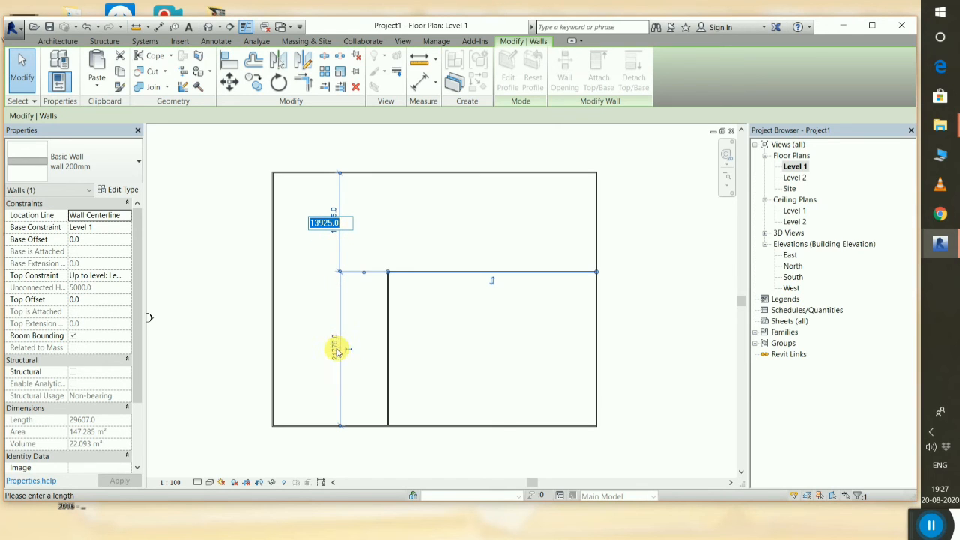
{"action": "key", "text": "Escape"}
{"action": "key", "text": "Escape"}
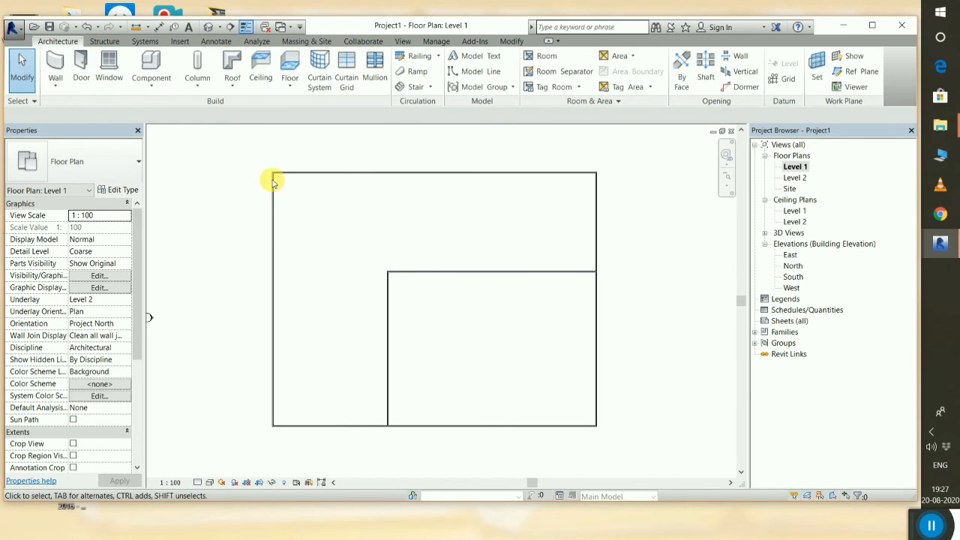
- Draw a straight vertical partition from the north wall to the horizontal partition, about 13925 mm from the east wall
{"action": "left_click", "coordinate": [55, 66]}
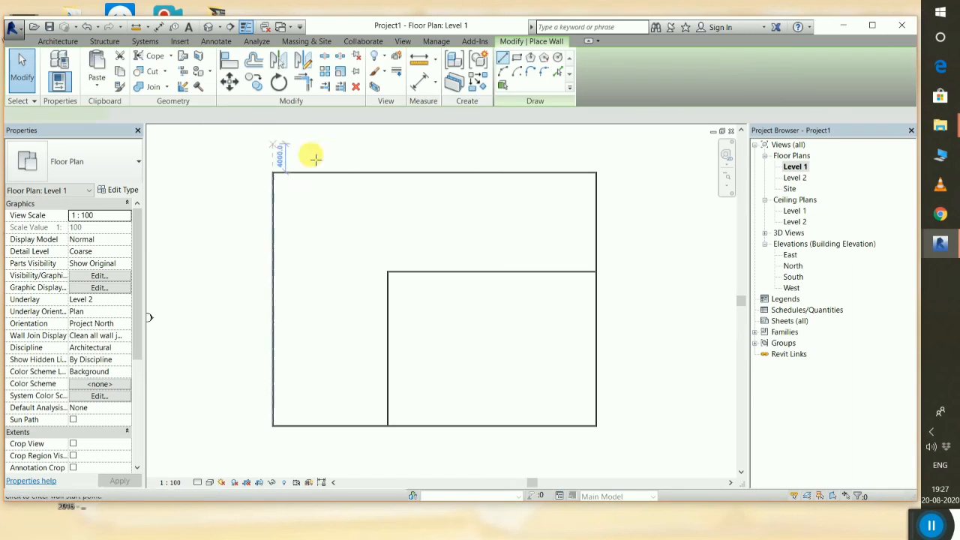
{"action": "left_click", "coordinate": [474, 174]}
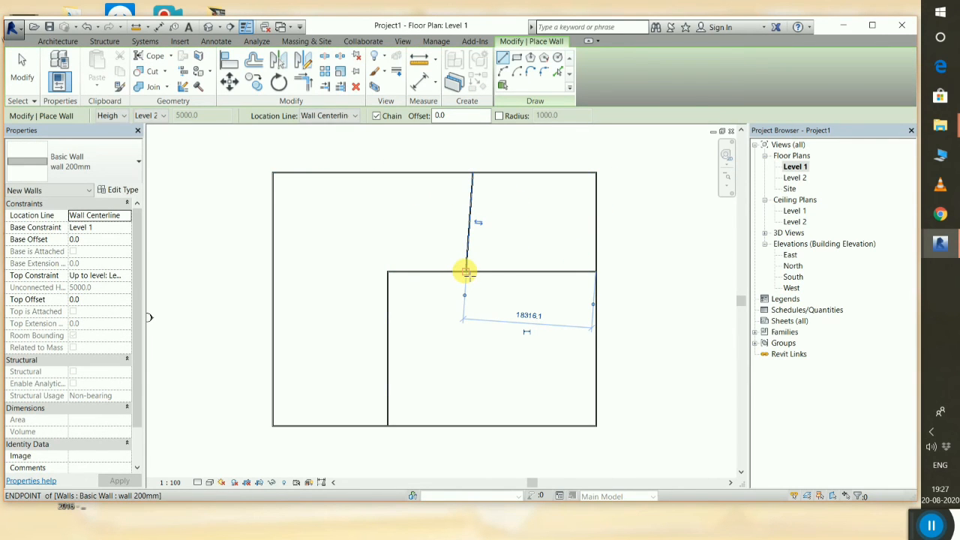
{"action": "key", "text": "Escape"}
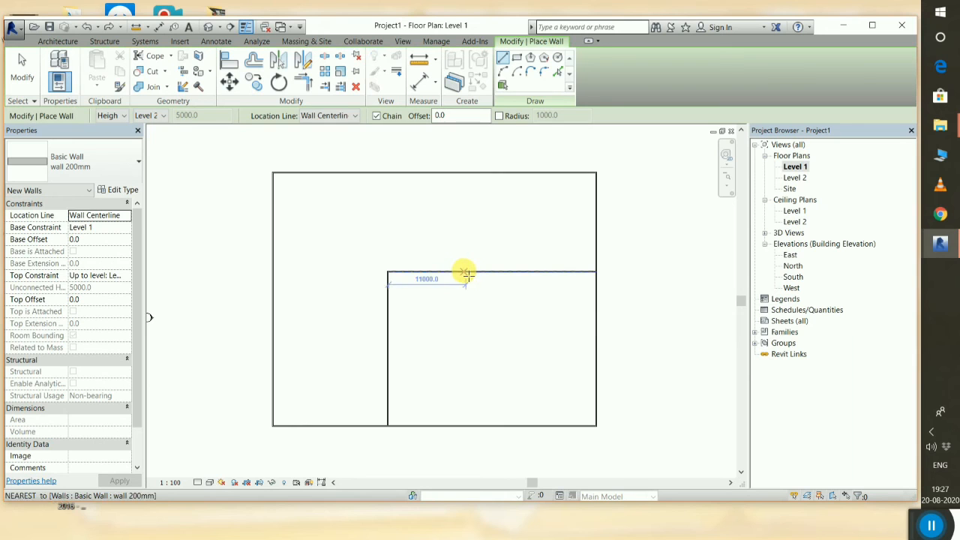
{"action": "left_click", "coordinate": [498, 174]}
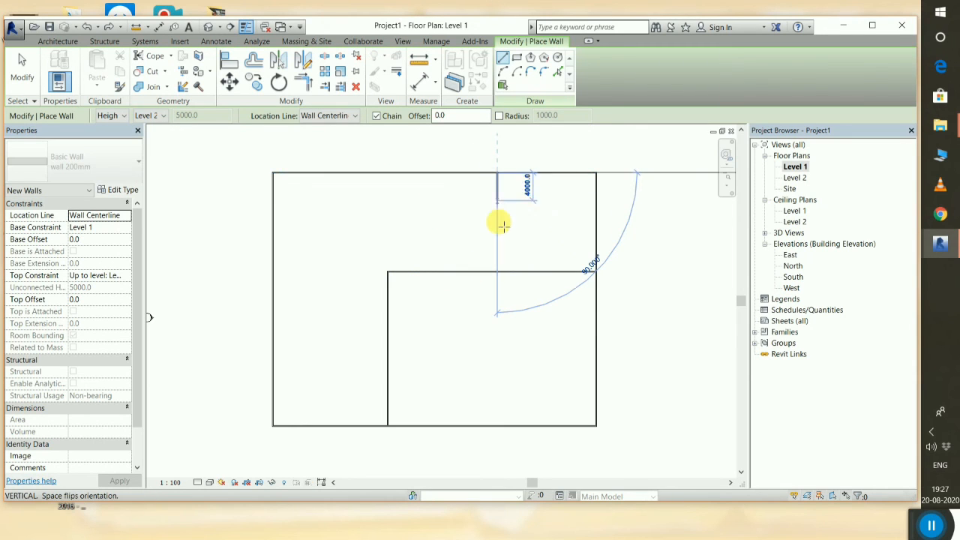
{"action": "left_click", "coordinate": [499, 270]}
{"action": "key", "text": "Escape"}
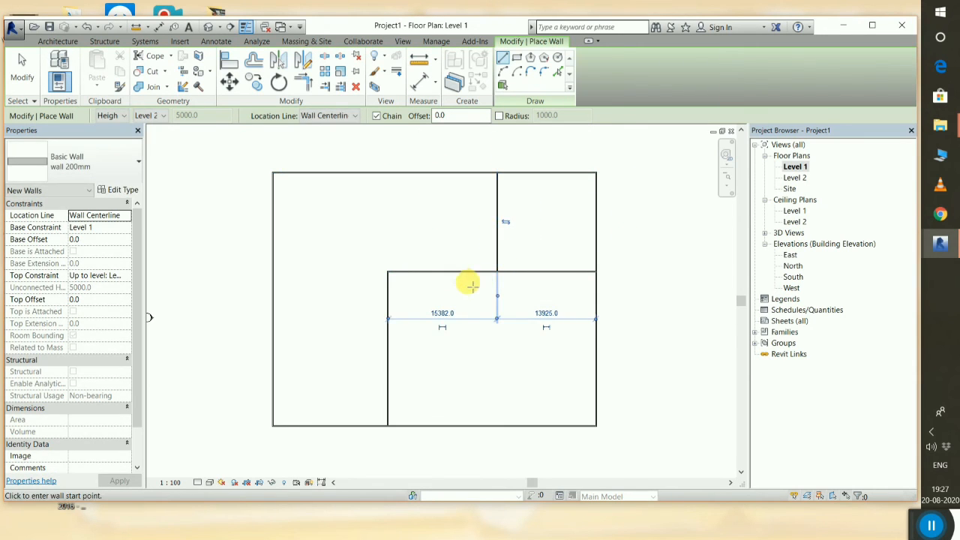
- Draw a horizontal partition from the lower vertical partition to the east wall, about 8925 mm above the south wall
{"action": "left_click", "coordinate": [388, 362]}
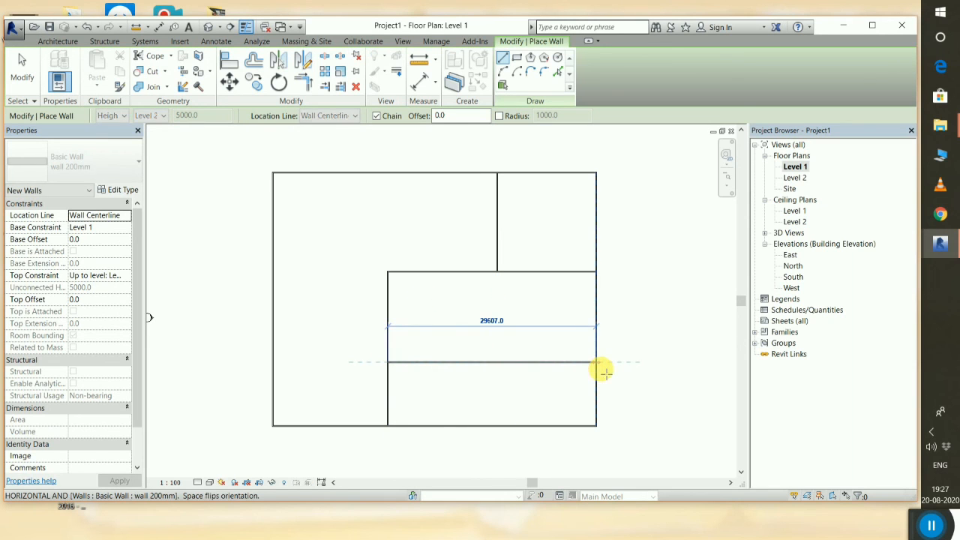
{"action": "left_click", "coordinate": [596, 362]}
{"action": "key", "text": "Escape"}
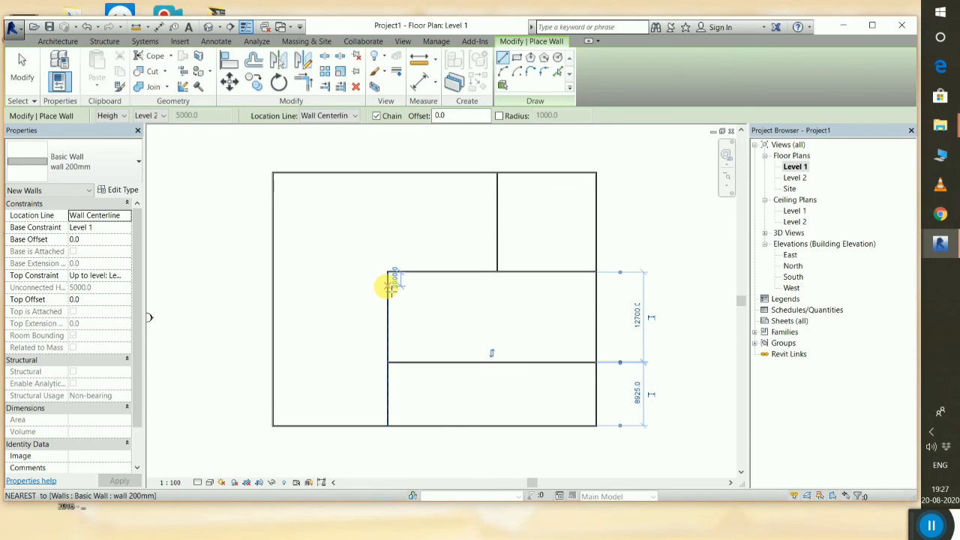
- Draw a horizontal partition from the lower vertical partition to the west wall, about 16000 mm below the north wall, and end wall placement
{"action": "left_click", "coordinate": [388, 286]}
{"action": "left_click", "coordinate": [273, 286]}
{"action": "key", "text": "Escape"}
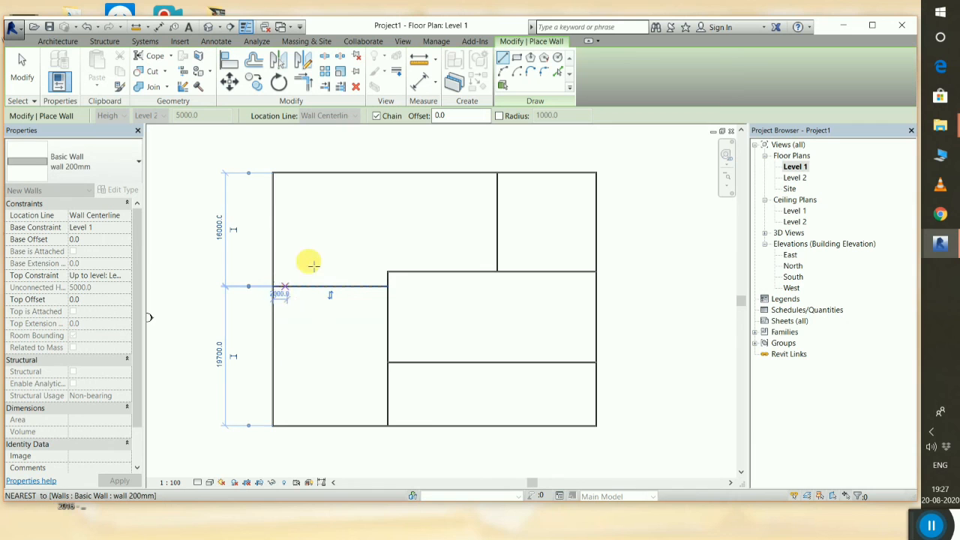
{"action": "left_click", "coordinate": [24, 77]}
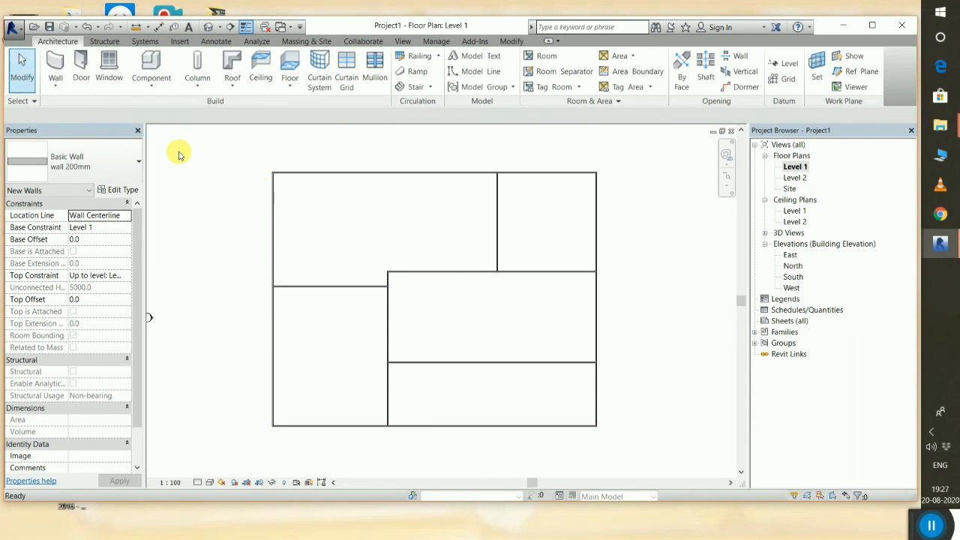
- Open the default 3D view and set it to the home orientation to examine the walls
{"action": "scroll", "coordinate": [539, 243], "scroll_direction": "down", "scroll_amount": 1}
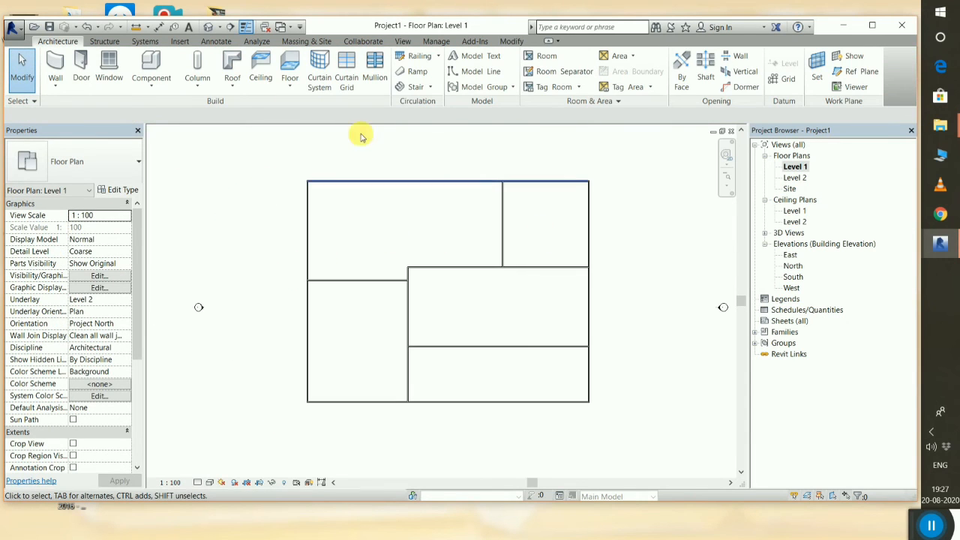
{"action": "left_click", "coordinate": [215, 27]}
{"action": "scroll", "coordinate": [390, 210], "scroll_direction": "down", "scroll_amount": 2}
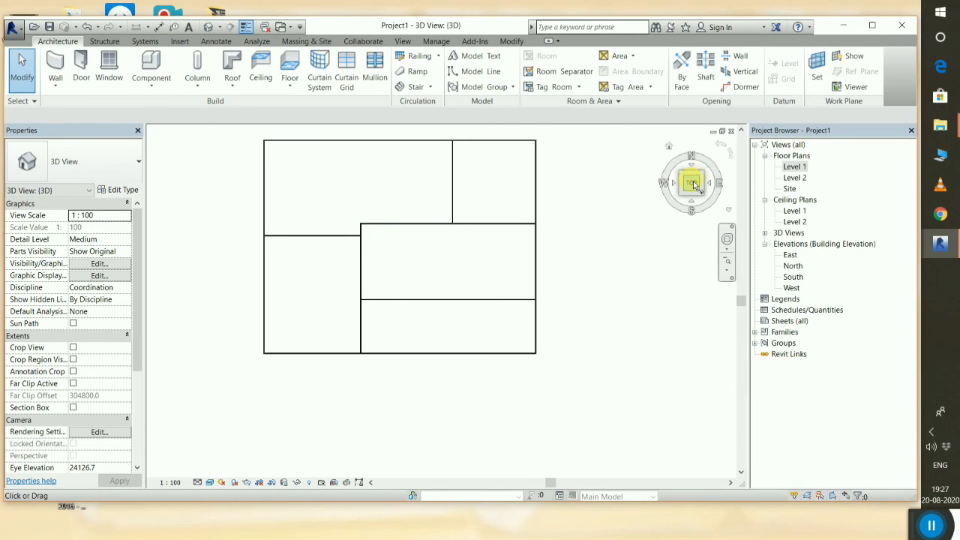
{"action": "left_click", "coordinate": [669, 147]}
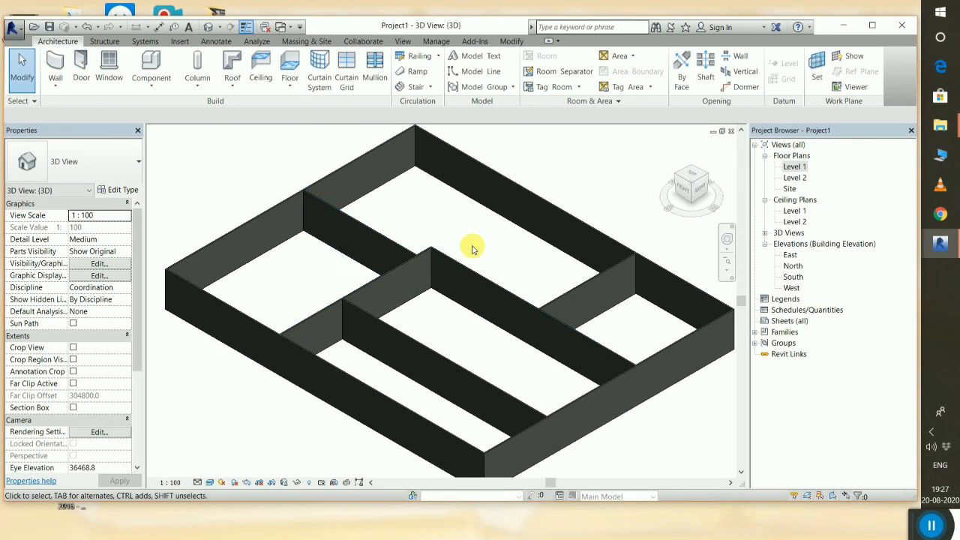
- Open the North elevation to examine the wall height between Level 1 and Level 2, and return to the Level 1 floor plan
{"action": "scroll", "coordinate": [474, 247], "scroll_direction": "down", "scroll_amount": 1}
{"action": "left_click", "coordinate": [806, 268]}
{"action": "double_click", "coordinate": [805, 267]}
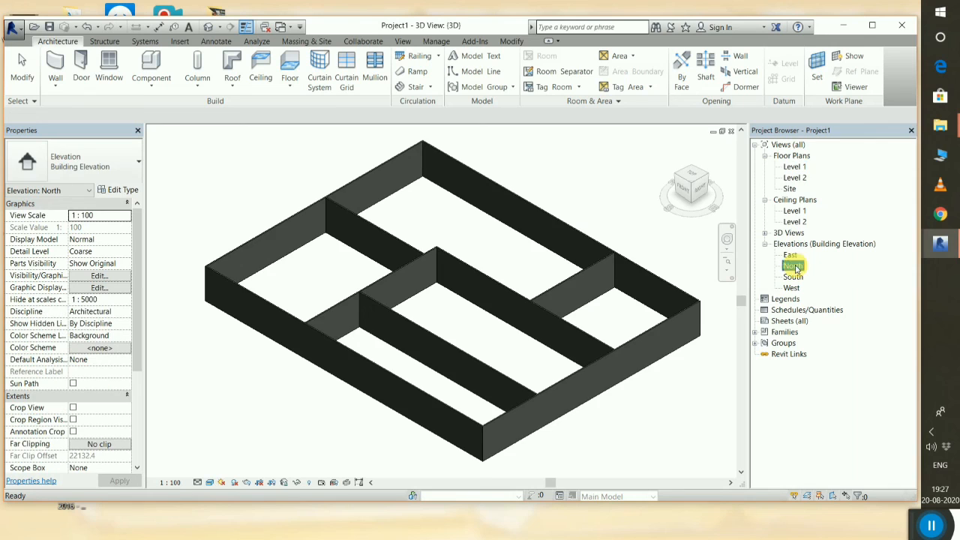
{"action": "scroll", "coordinate": [540, 295], "scroll_direction": "up", "scroll_amount": 2}
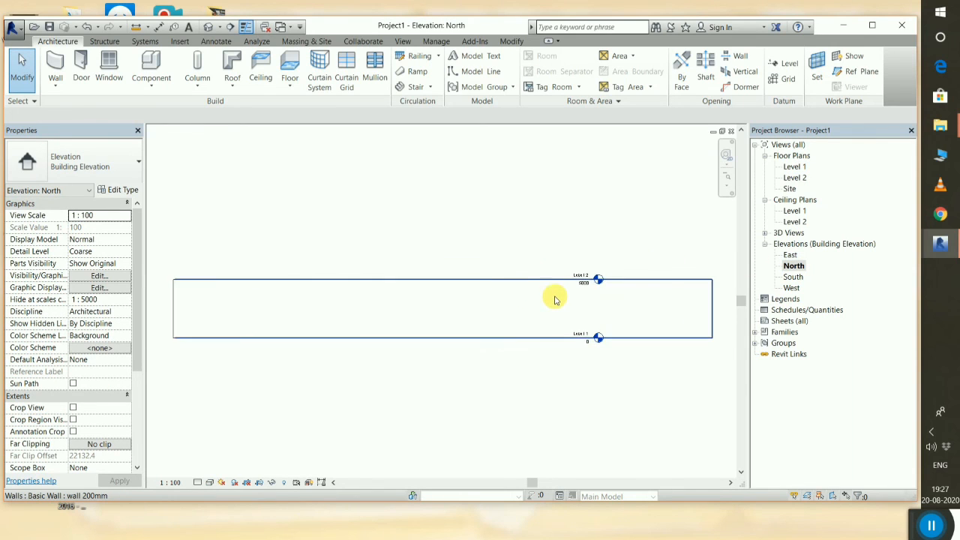
{"action": "scroll", "coordinate": [575, 286], "scroll_direction": "down", "scroll_amount": 1}
{"action": "scroll", "coordinate": [609, 294], "scroll_direction": "down", "scroll_amount": 1}
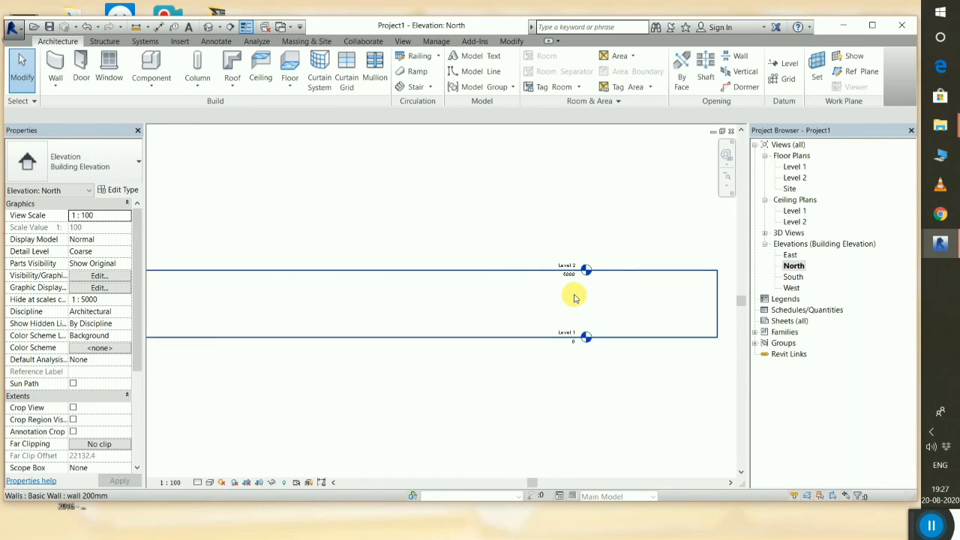
{"action": "scroll", "coordinate": [568, 297], "scroll_direction": "down", "scroll_amount": 2}
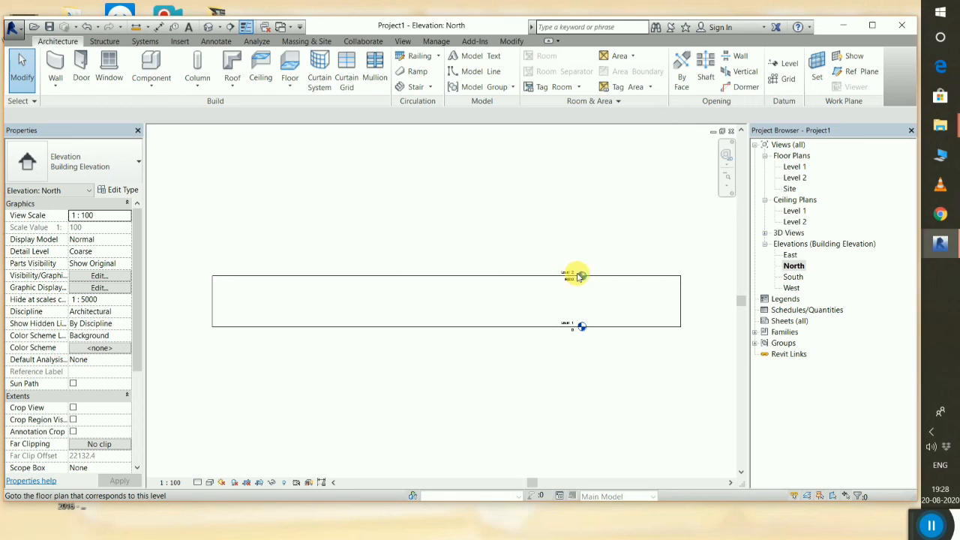
{"action": "scroll", "coordinate": [593, 283], "scroll_direction": "down", "scroll_amount": 1}
{"action": "double_click", "coordinate": [789, 166]}
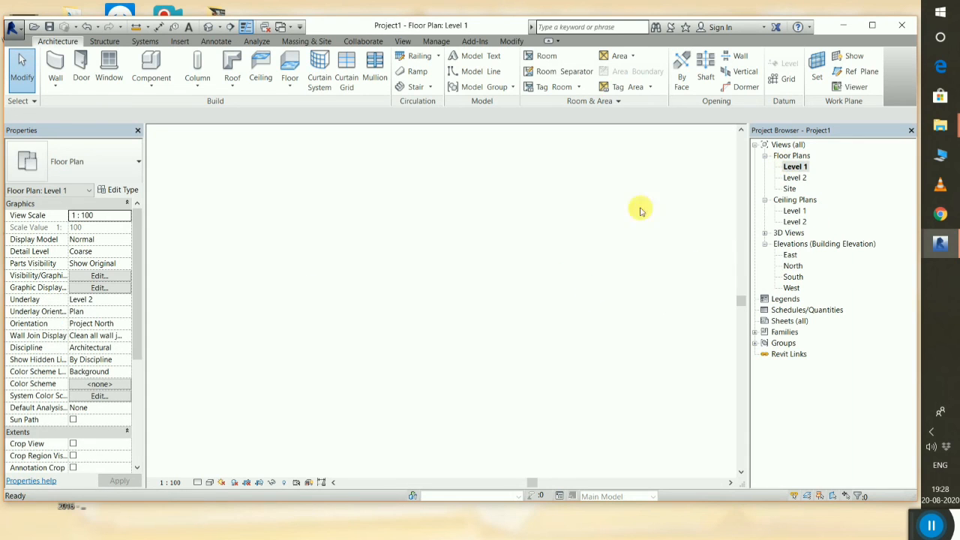
{"action": "left_click", "coordinate": [56, 68]}
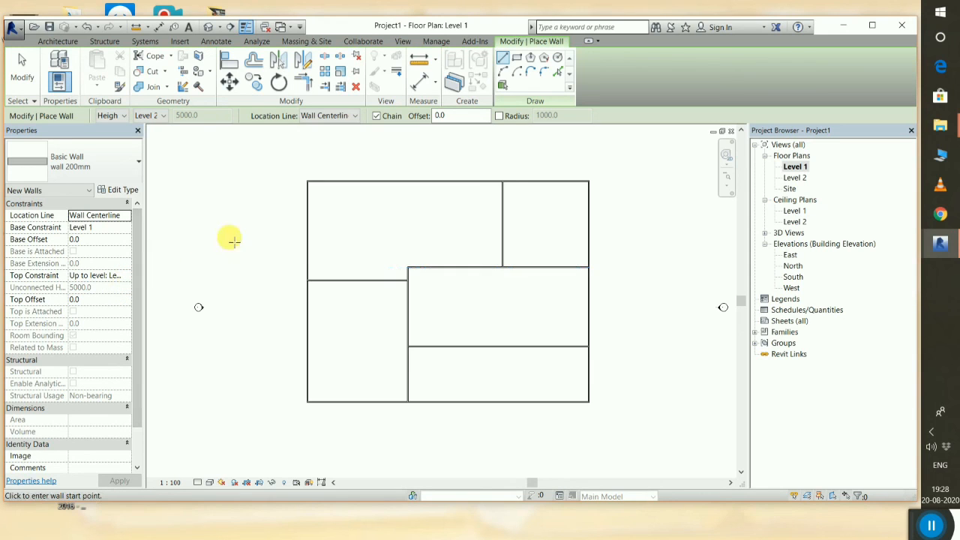
{"action": "scroll", "coordinate": [391, 277], "scroll_direction": "down", "scroll_amount": 1}
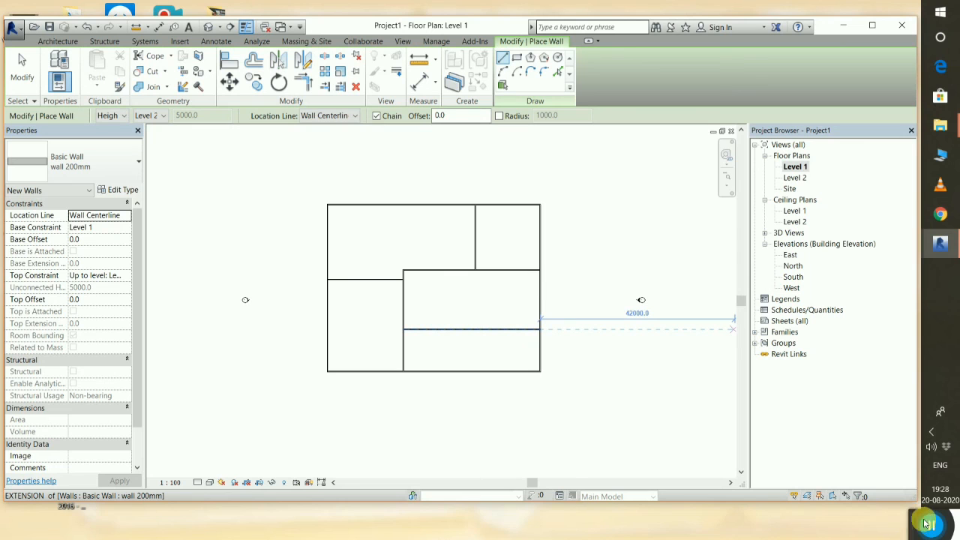
{"action": "left_click", "coordinate": [22, 71]}
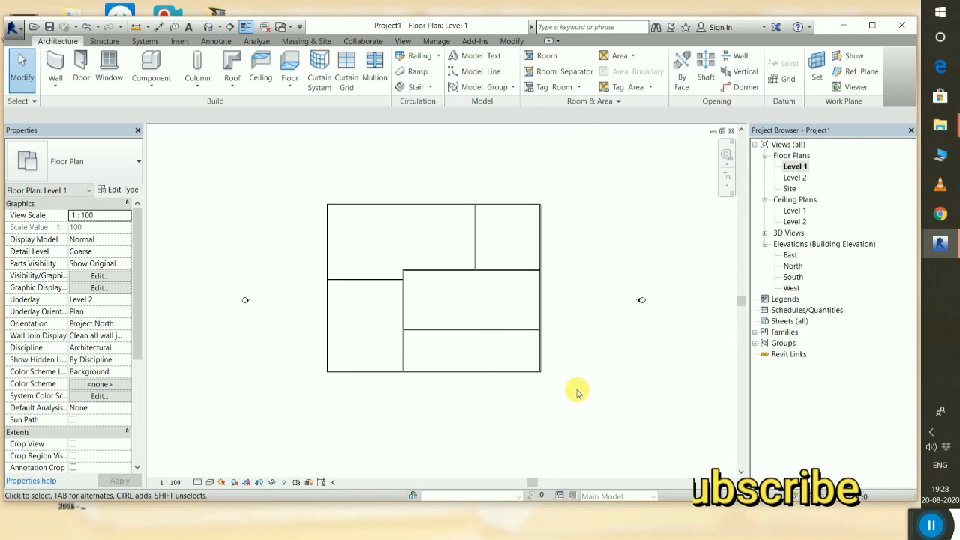
{"action": "scroll", "coordinate": [570, 384], "scroll_direction": "down", "scroll_amount": 1}
{"action": "scroll", "coordinate": [545, 363], "scroll_direction": "up", "scroll_amount": 1}
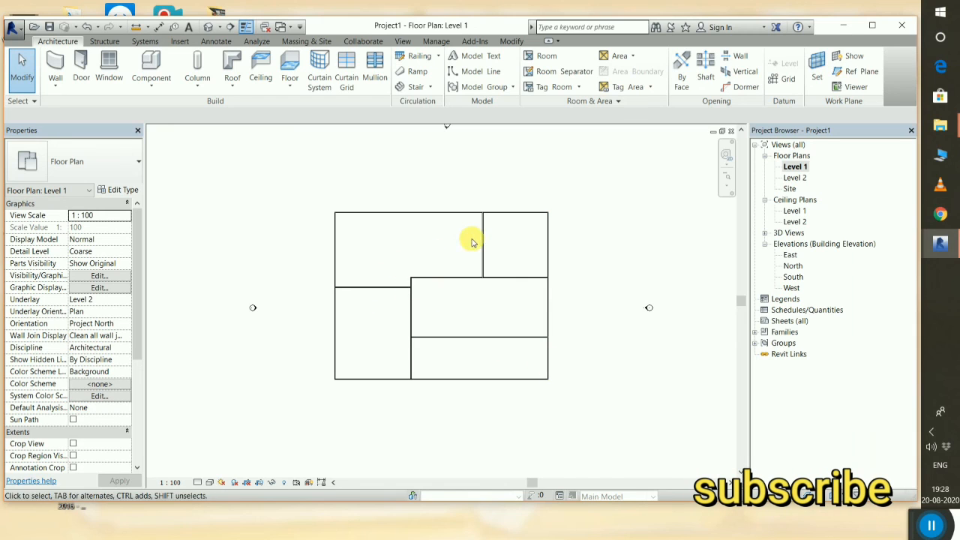